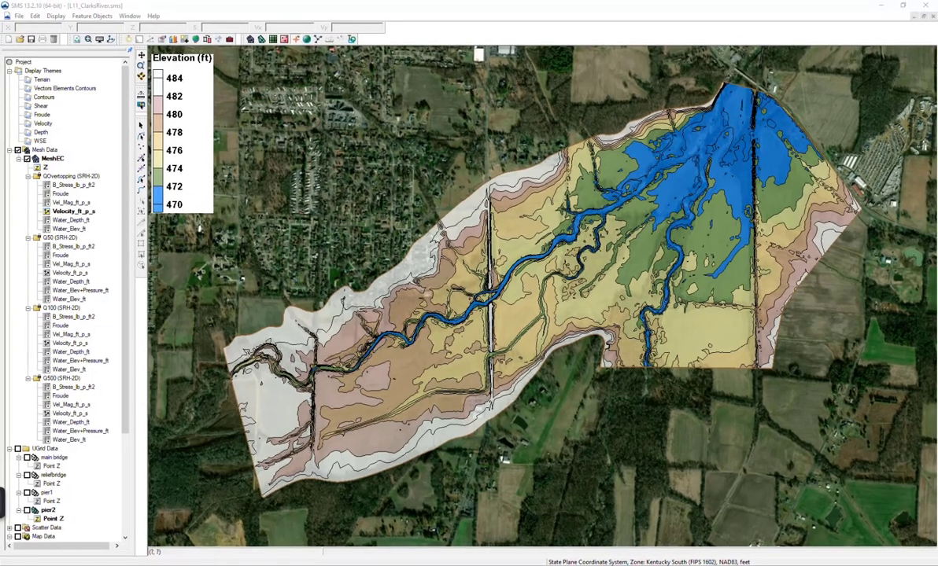
# - Display the UGrid bridge data and examine the main and relief bridges from an oblique angle before returning to plan view
pyautogui.click(17, 450)
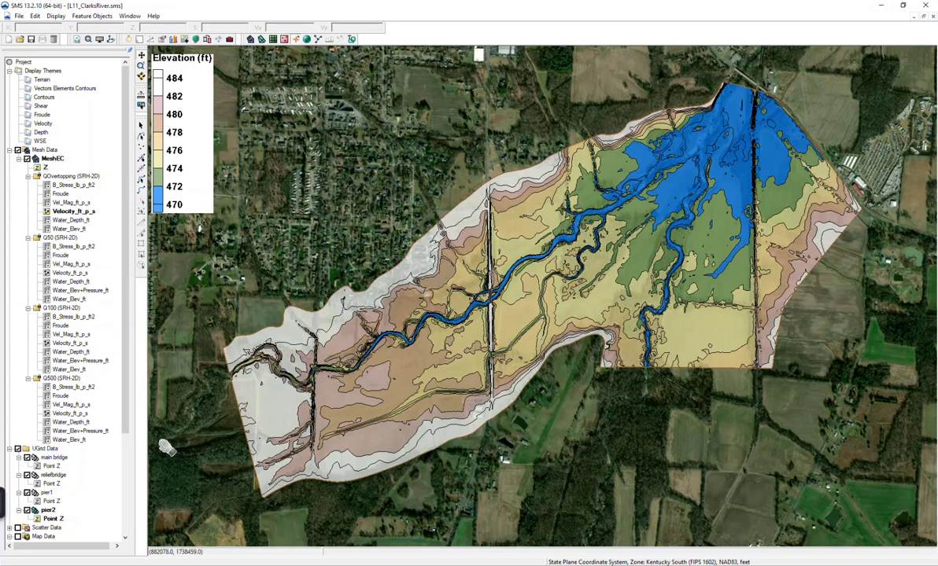
pyautogui.click(142, 82)
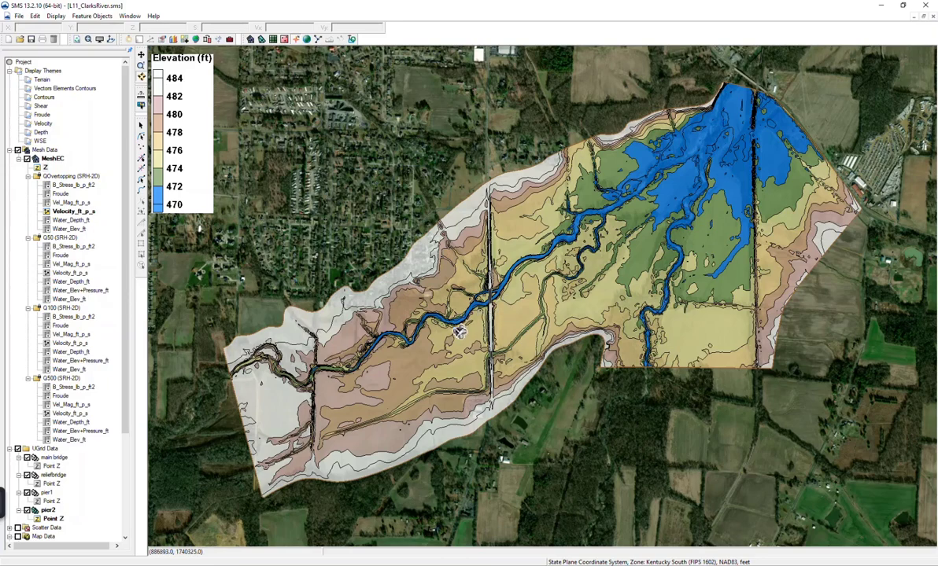
pyautogui.moveTo(451, 350); pyautogui.dragTo(474, 354)
pyautogui.scroll(5, 474, 354)
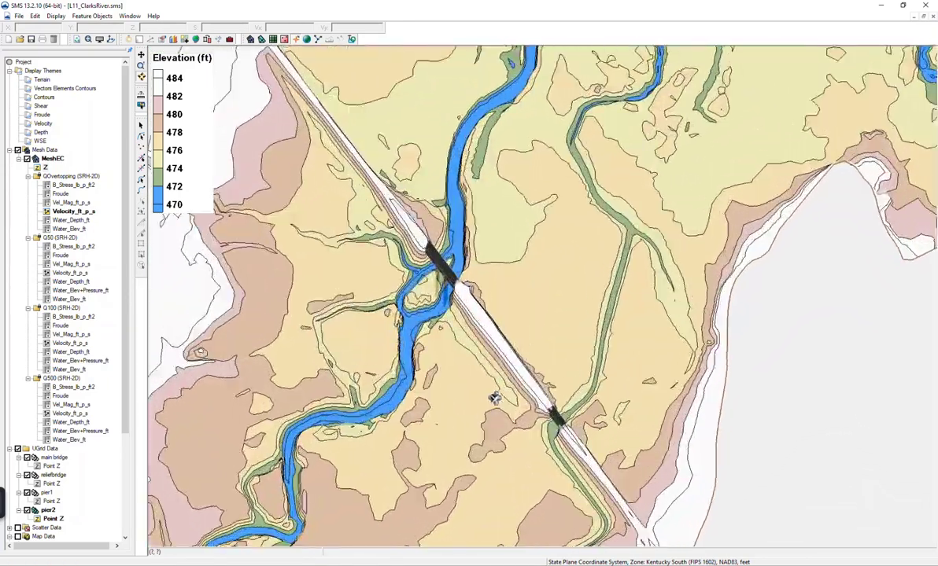
pyautogui.moveTo(497, 391); pyautogui.dragTo(546, 306)
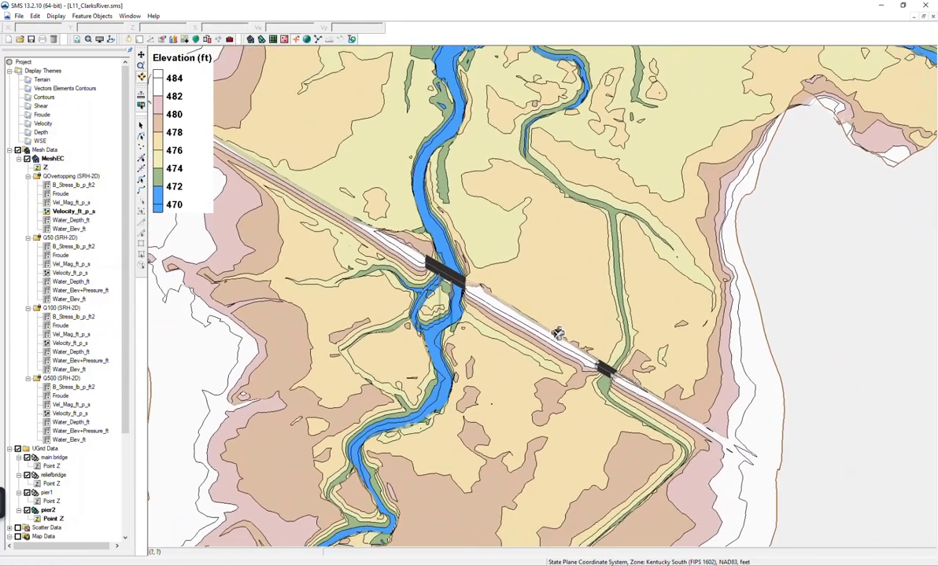
pyautogui.scroll(3, 551, 368)
pyautogui.moveTo(525, 398); pyautogui.dragTo(687, 379)
pyautogui.click(100, 38)
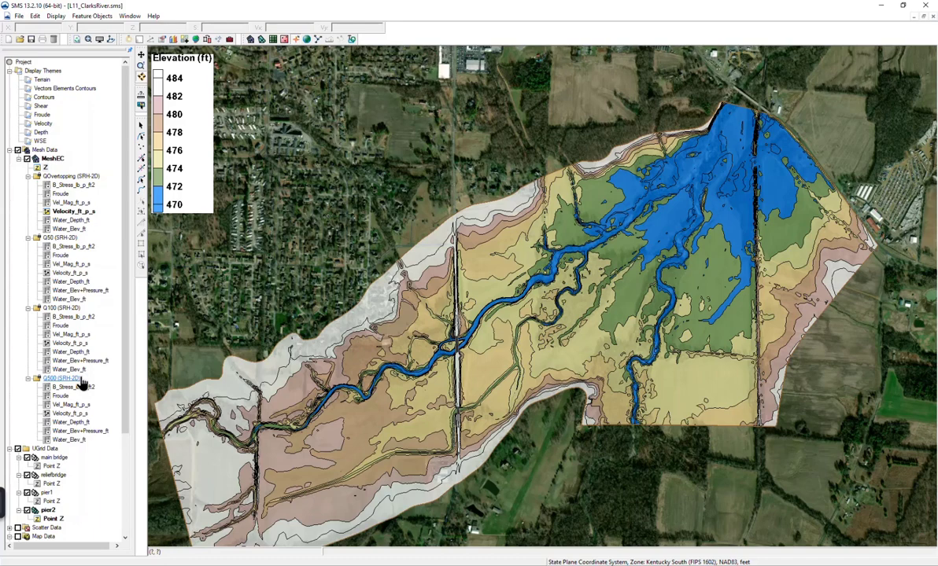
# - Create a Bridge Scour coverage named Bridge Scour EC under the map data and review its coverage properties
pyautogui.scroll(-3, 71, 417)
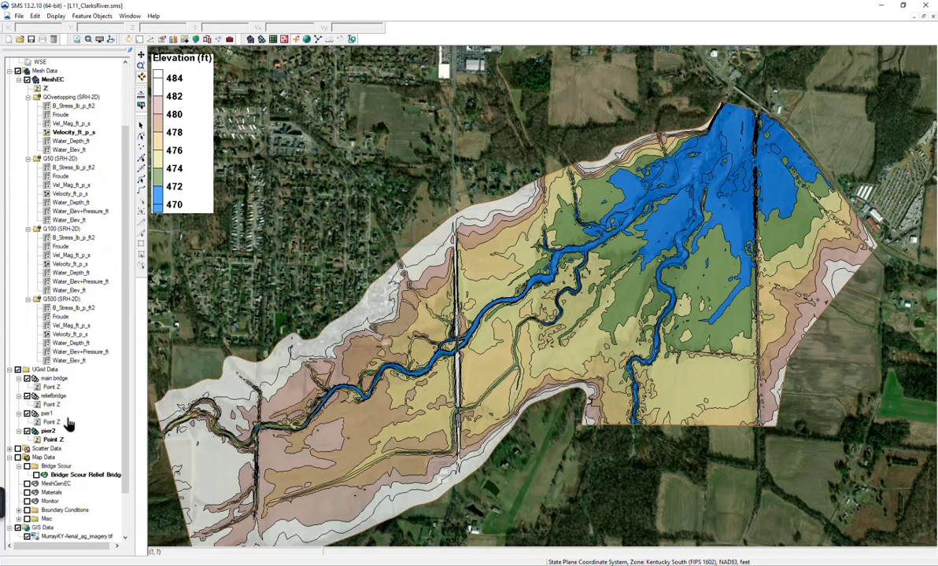
pyautogui.rightClick(43, 460)
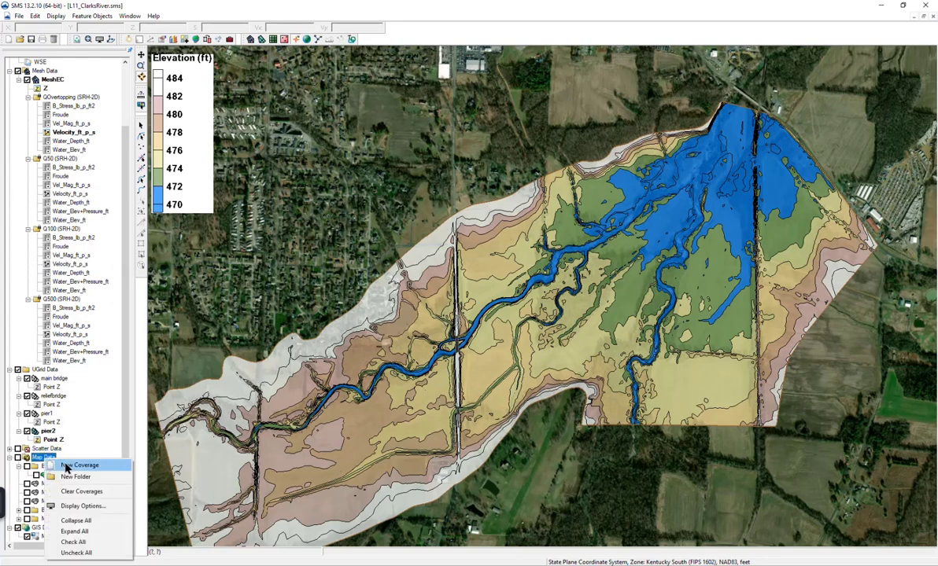
pyautogui.click(69, 466)
pyautogui.click(440, 253)
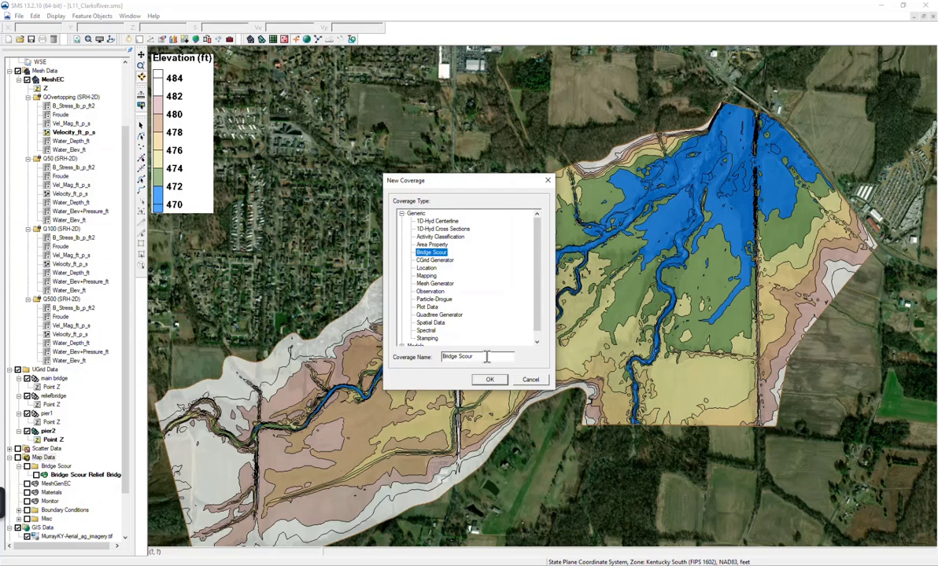
pyautogui.write('EC')
pyautogui.click(490, 380)
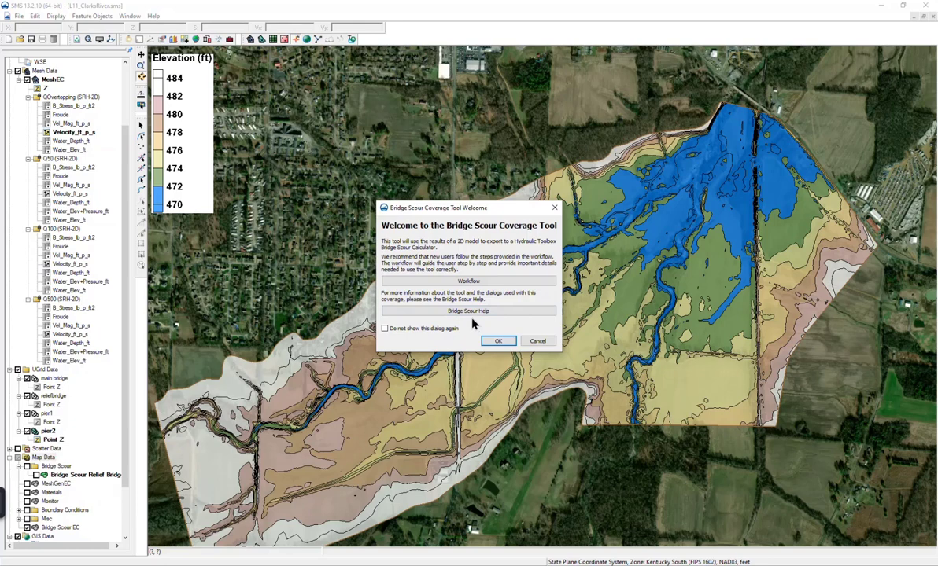
pyautogui.click(496, 342)
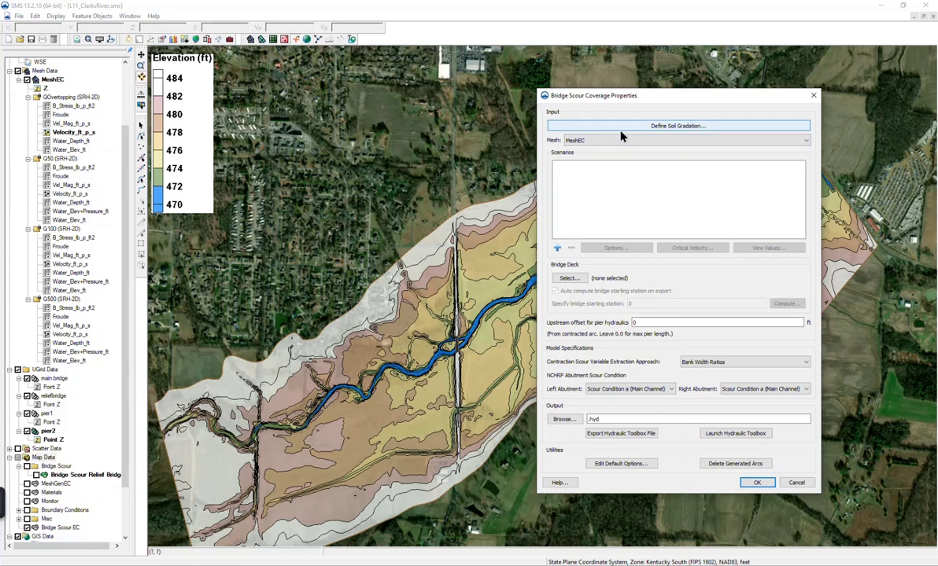
pyautogui.click(766, 486)
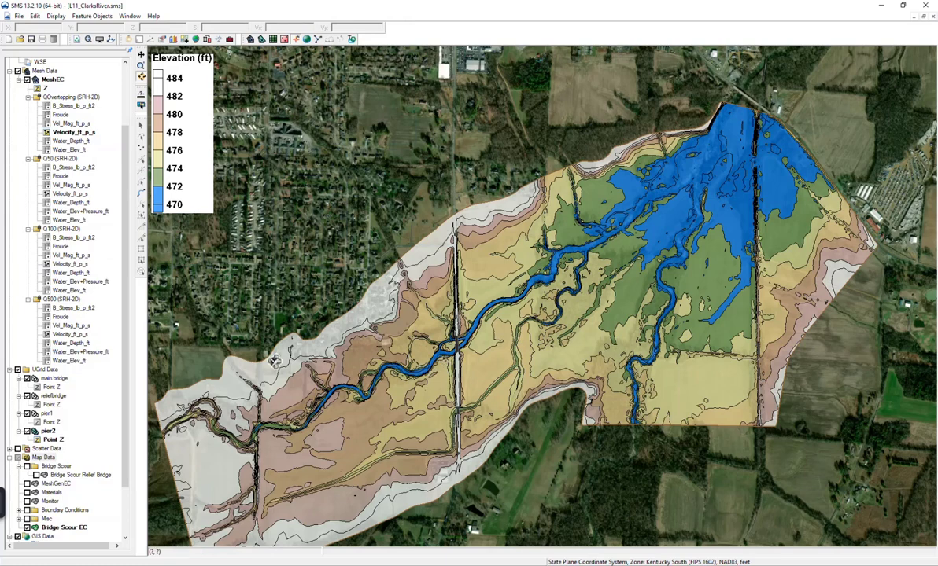
# - Hide the UGrid data and draw an arc about 772 ft long in Bridge Scour EC along the roadway across the main bridge opening
pyautogui.scroll(2, 420, 342)
pyautogui.scroll(4, 443, 367)
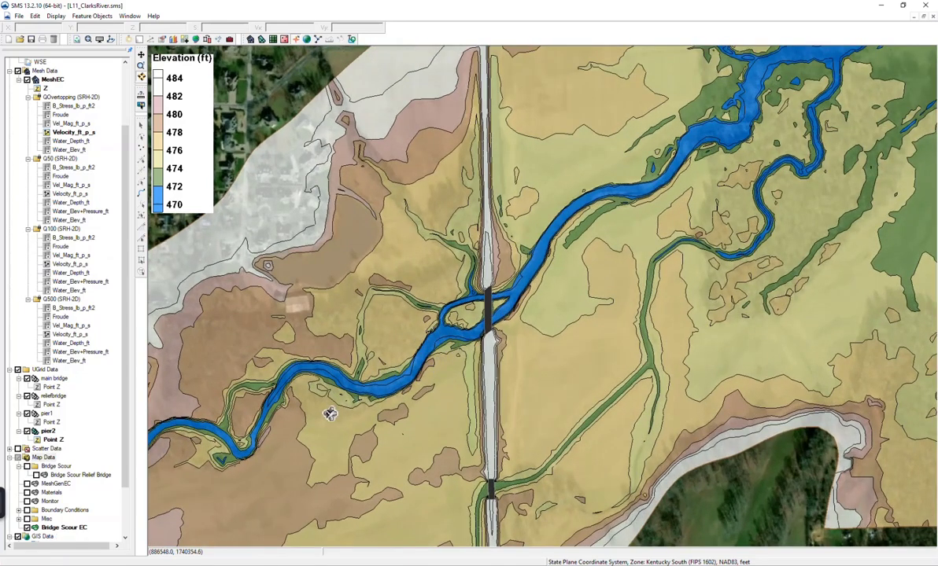
pyautogui.click(18, 371)
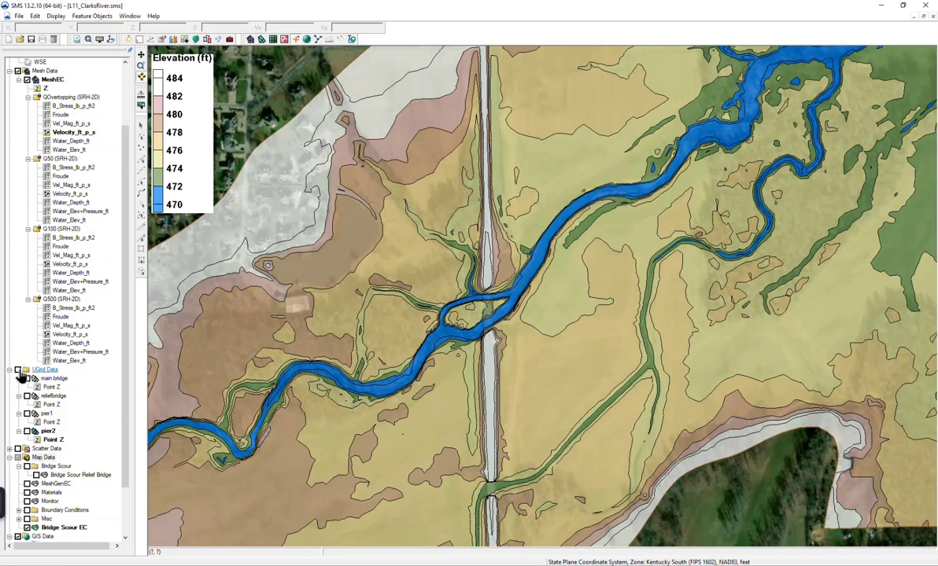
pyautogui.click(64, 528)
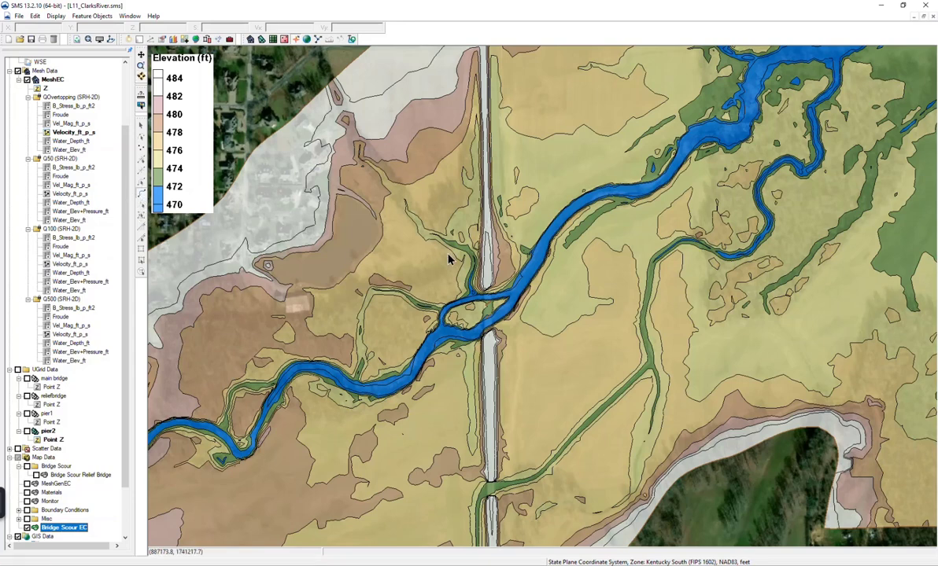
pyautogui.click(487, 234)
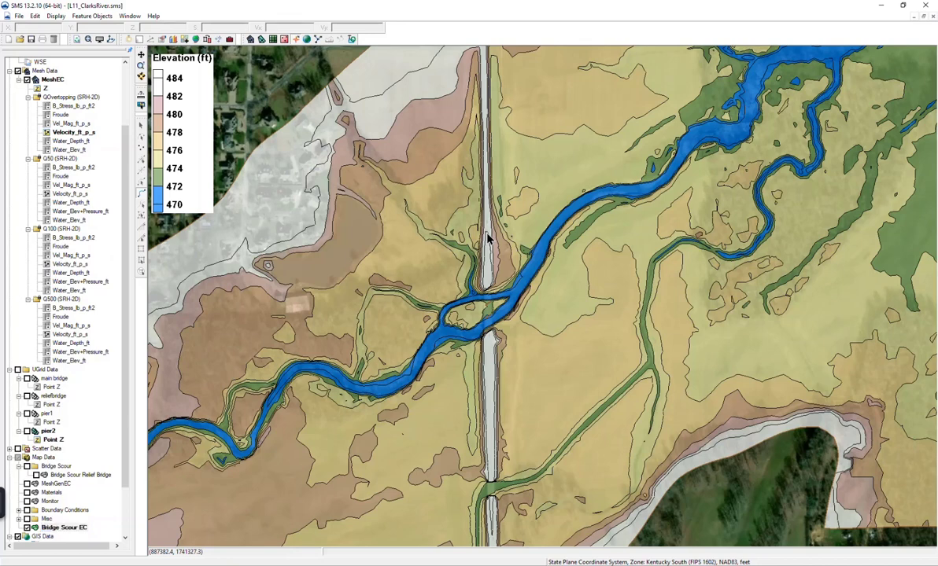
pyautogui.doubleClick(488, 376)
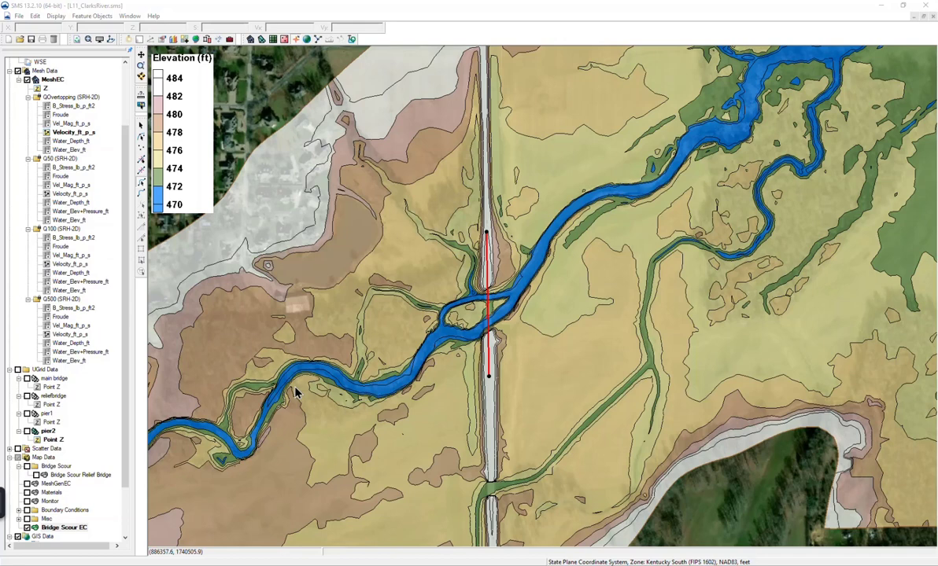
# - Assign the Contracted Section Arc type to the arc across the main bridge opening
pyautogui.click(141, 185)
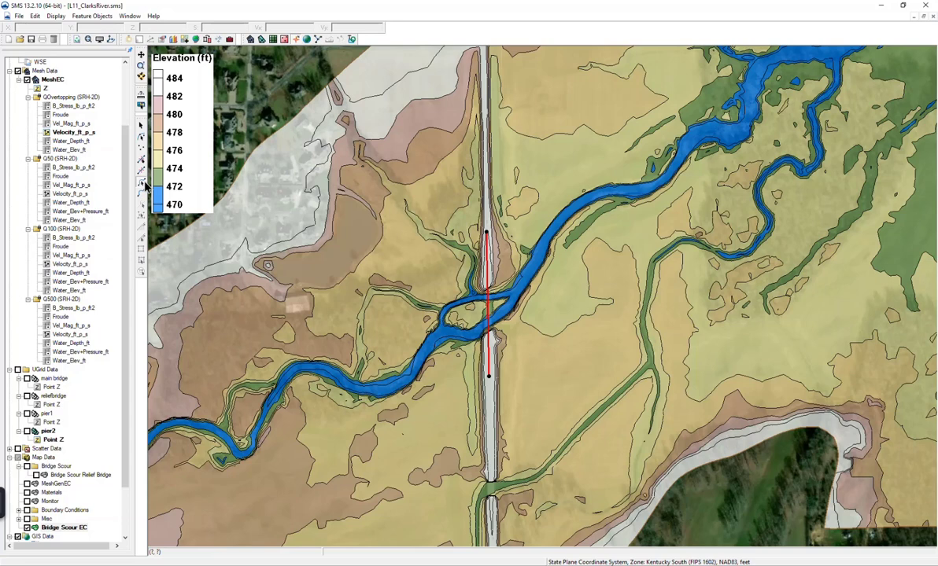
pyautogui.click(488, 279)
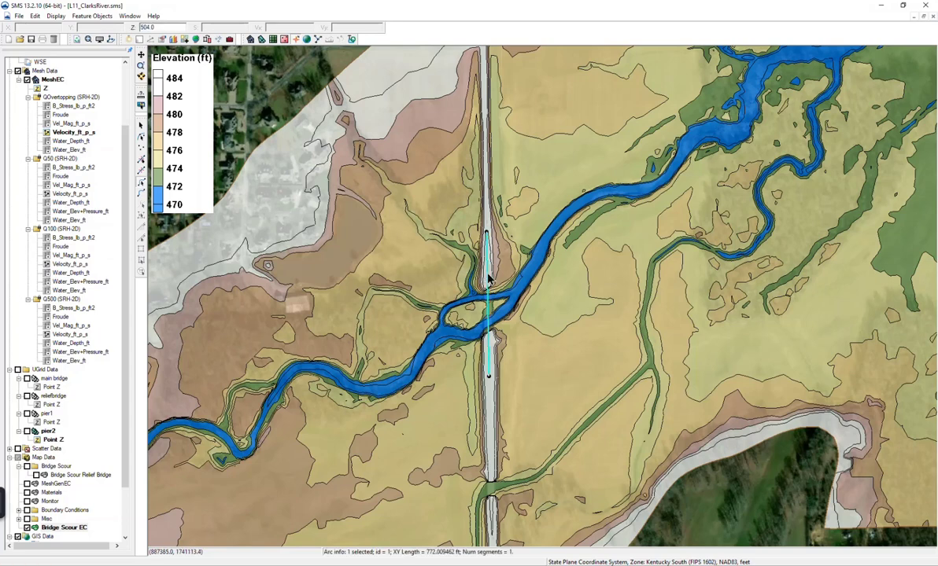
pyautogui.rightClick(487, 279)
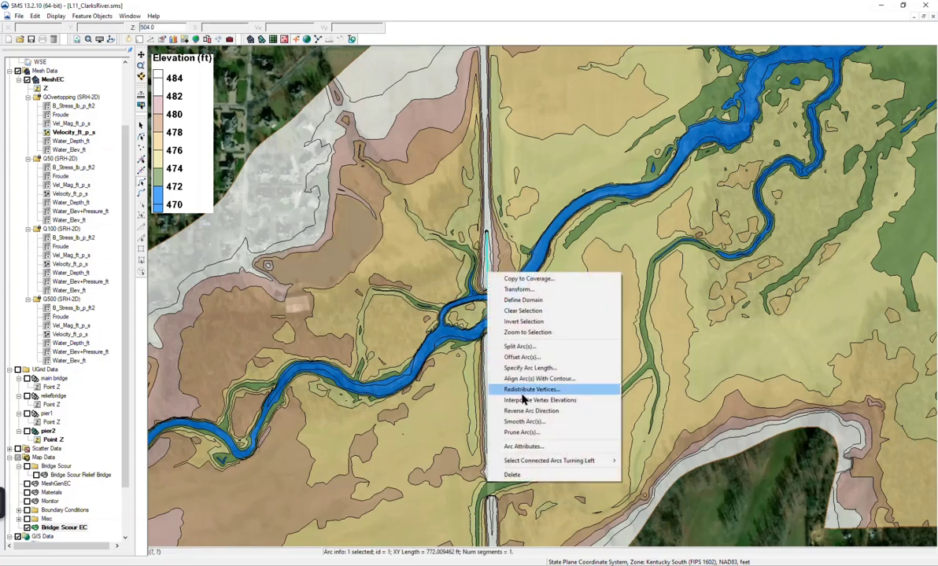
pyautogui.click(541, 447)
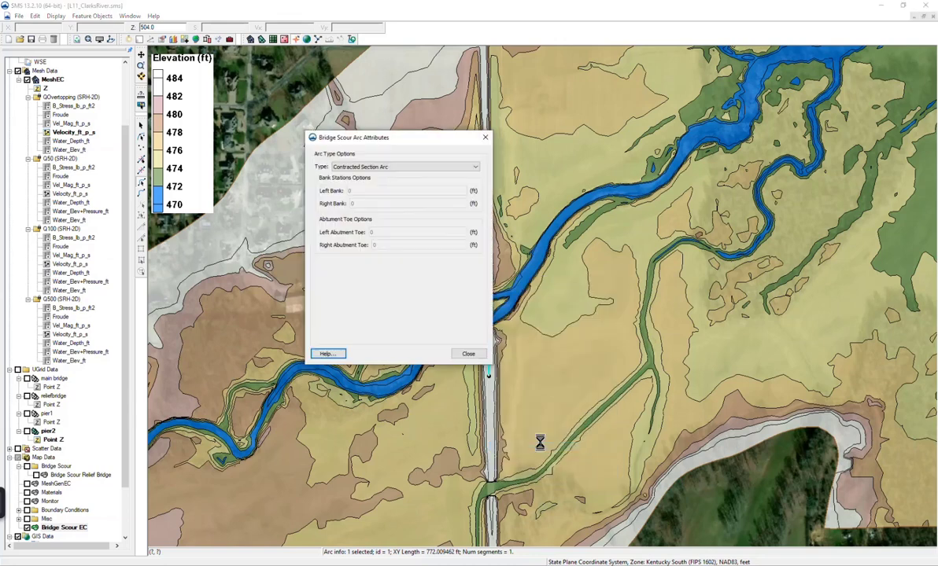
pyautogui.click(402, 167)
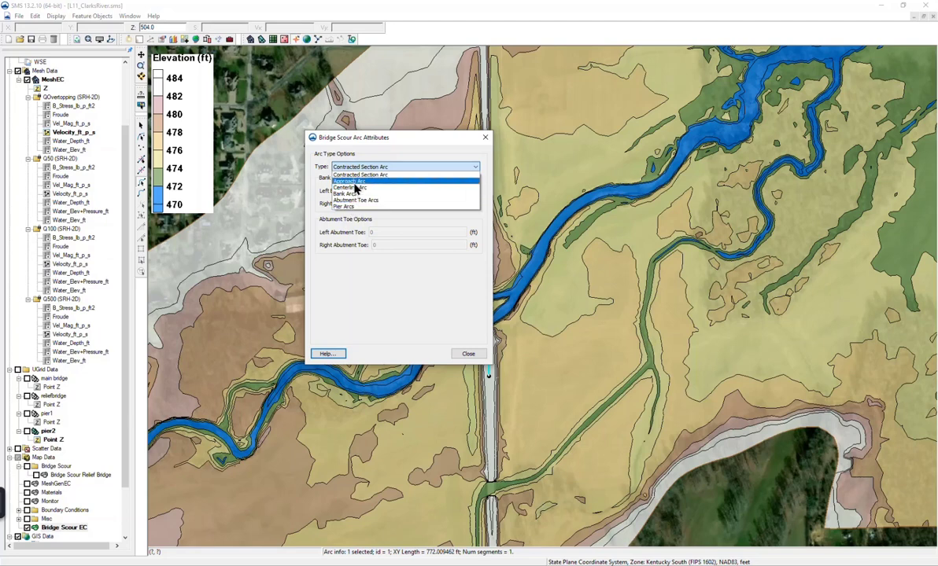
pyautogui.click(394, 179)
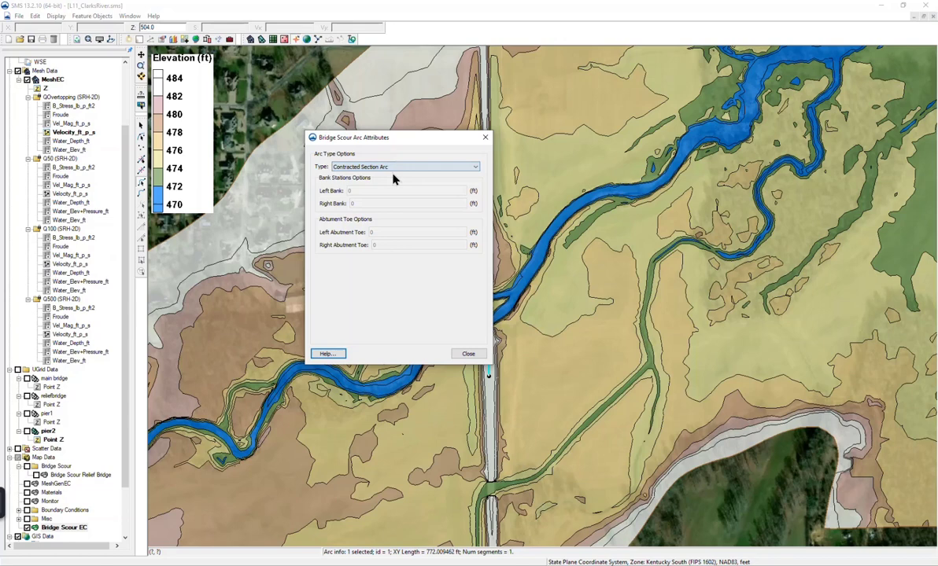
pyautogui.click(466, 356)
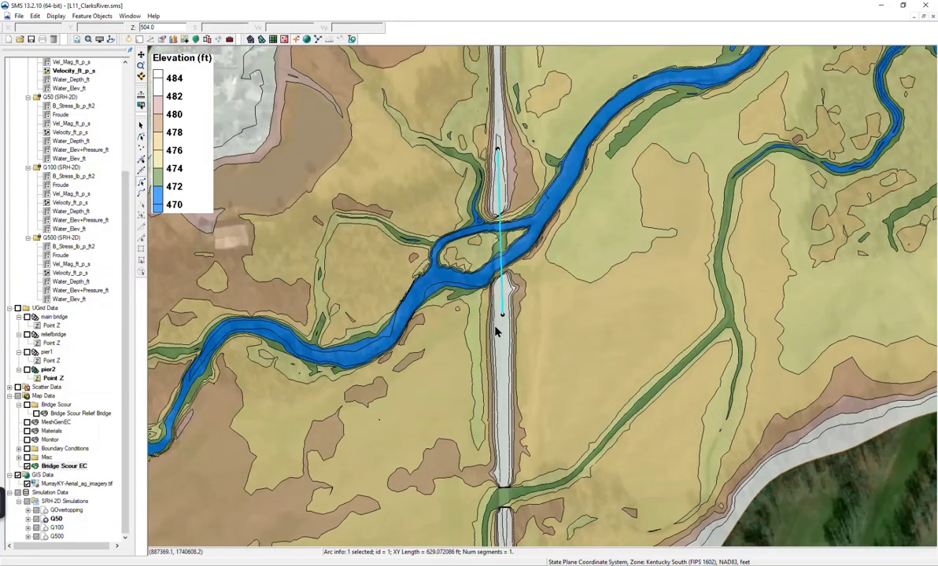
# - Hide the MurrayKY aerial imagery and turn on vectors in the 2D mesh display options
pyautogui.moveTo(263, 341); pyautogui.dragTo(455, 313)
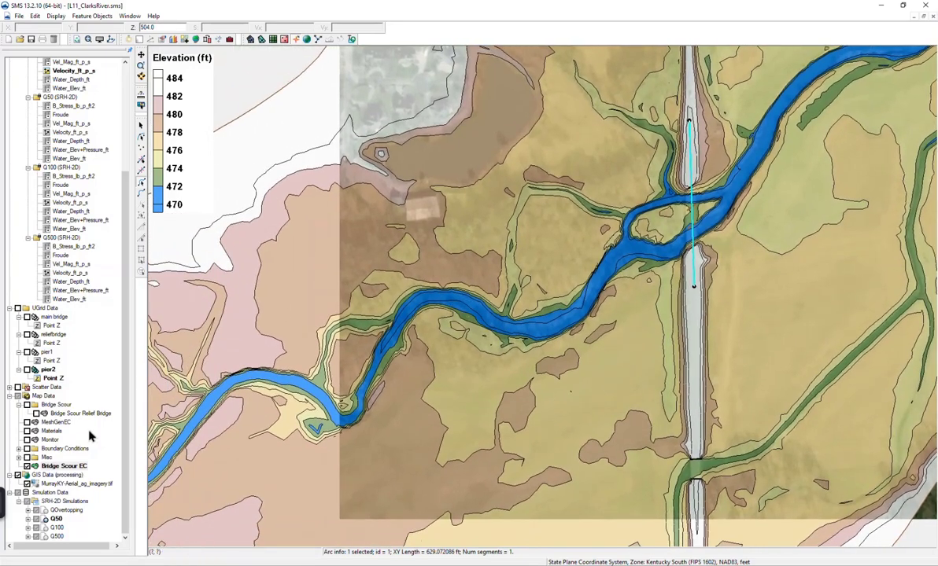
pyautogui.click(28, 485)
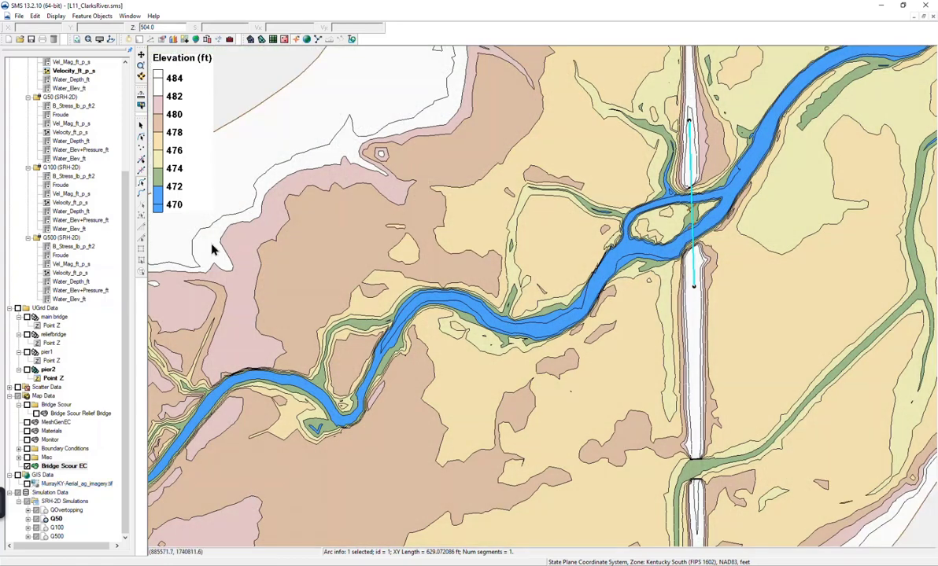
pyautogui.click(99, 39)
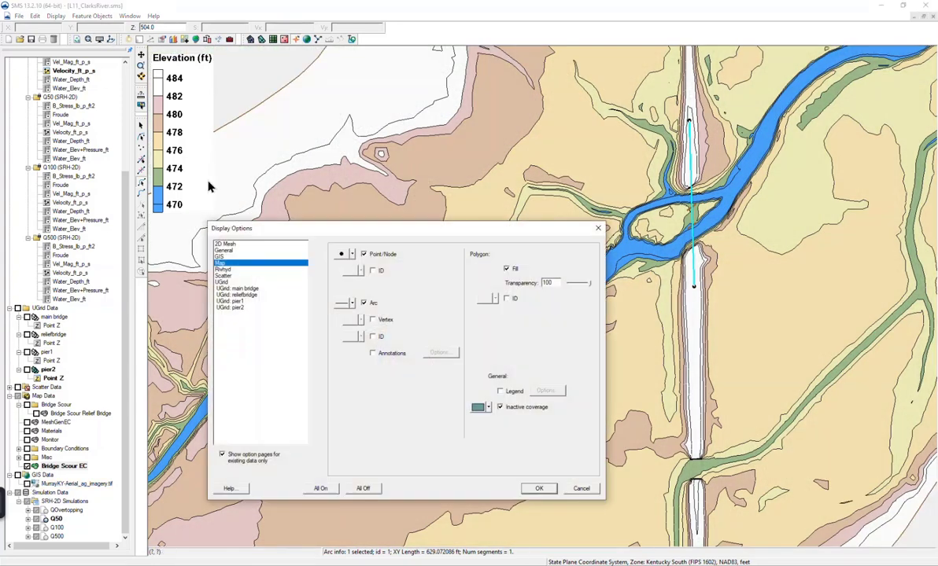
pyautogui.click(241, 244)
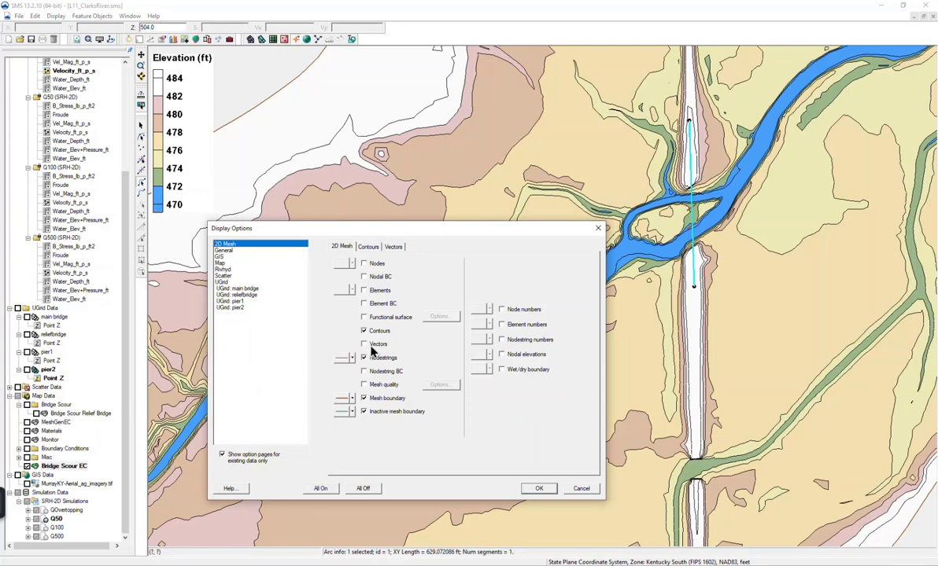
pyautogui.click(539, 489)
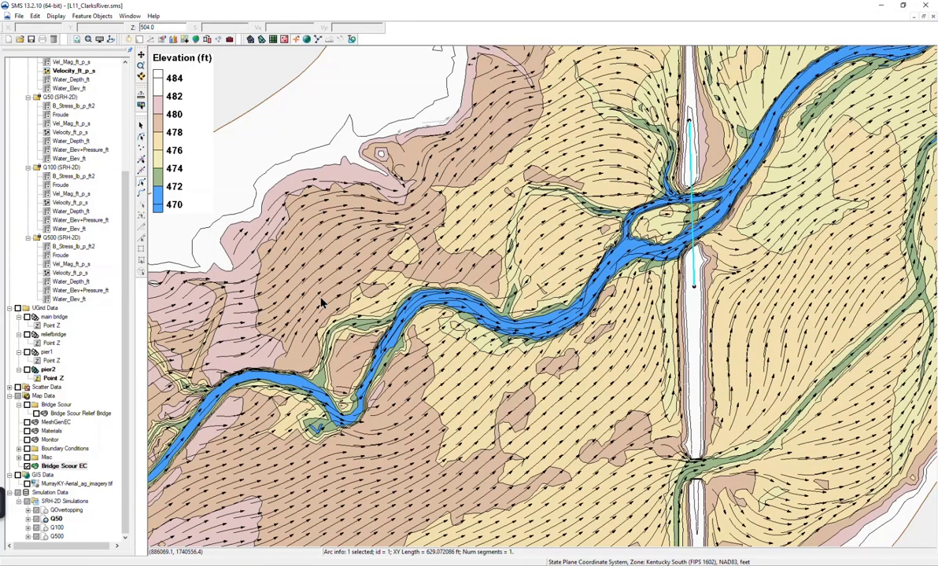
# - Show the velocity magnitude contours of the QOvertopping simulation on the mesh
pyautogui.scroll(3, 44, 249)
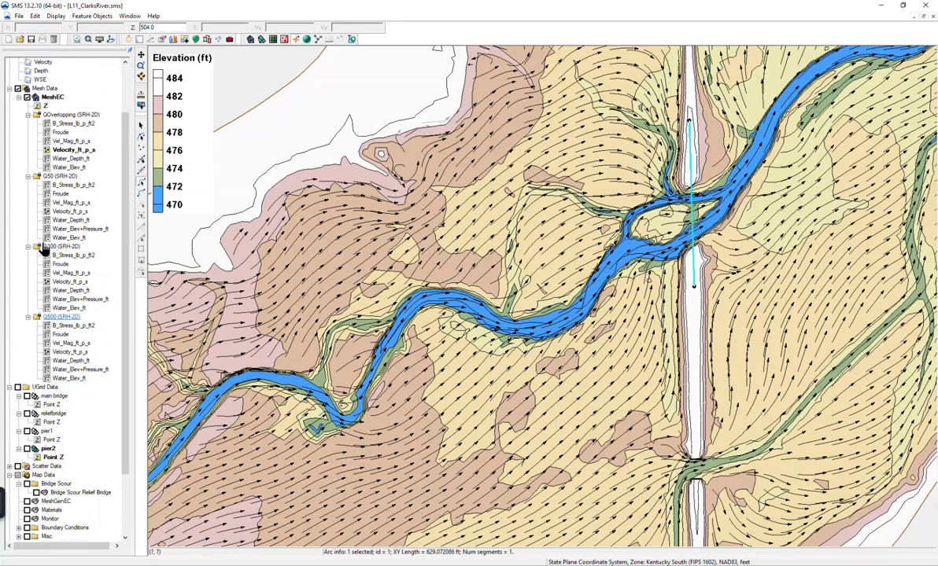
pyautogui.click(48, 117)
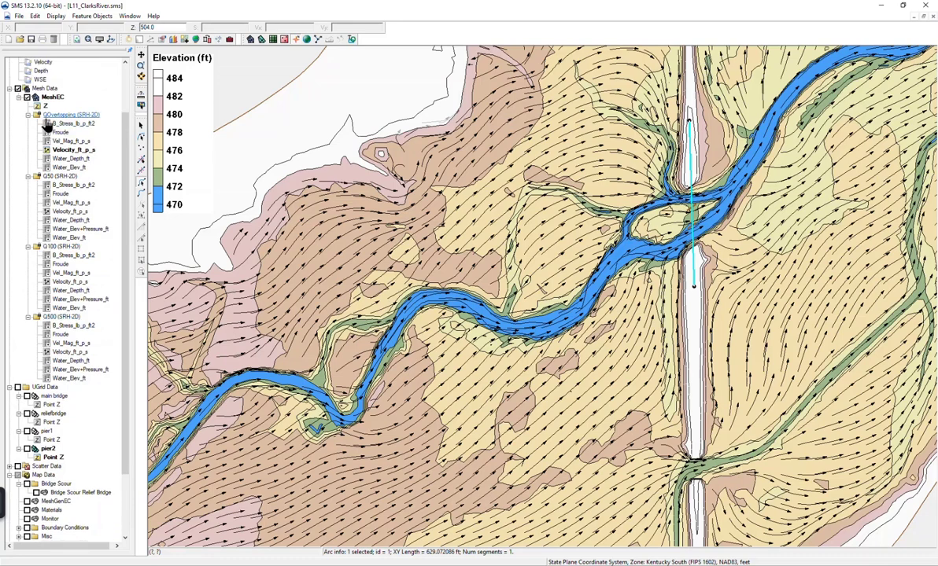
pyautogui.click(66, 141)
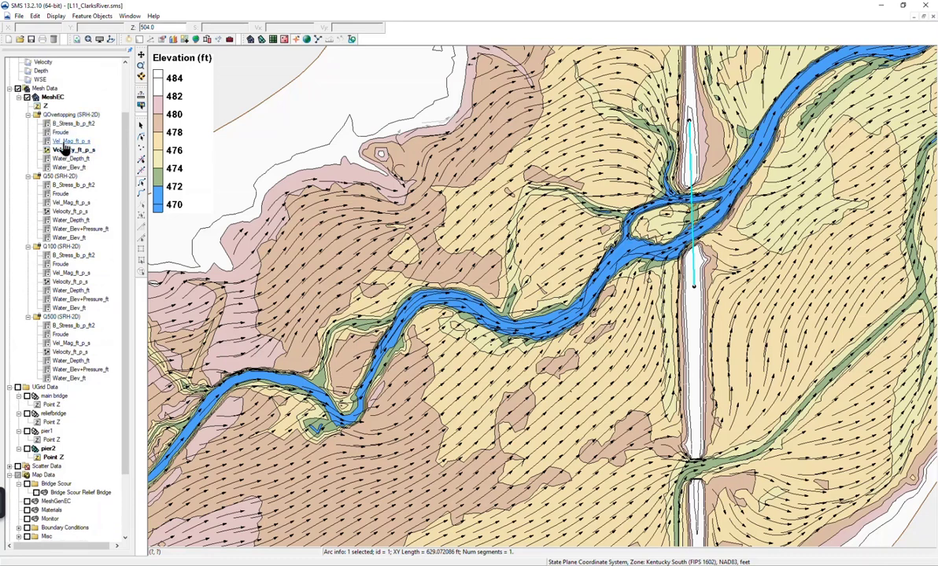
pyautogui.click(65, 141)
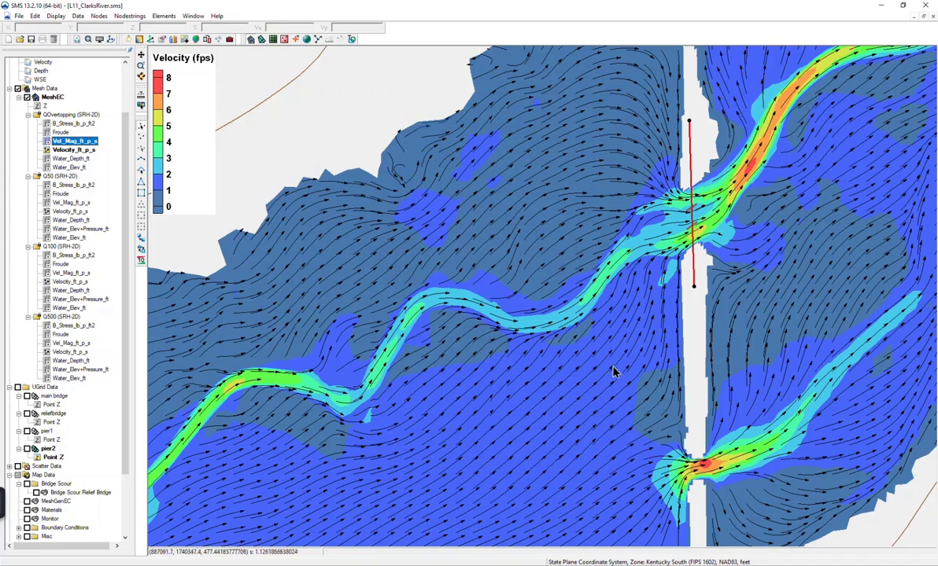
pyautogui.click(635, 406)
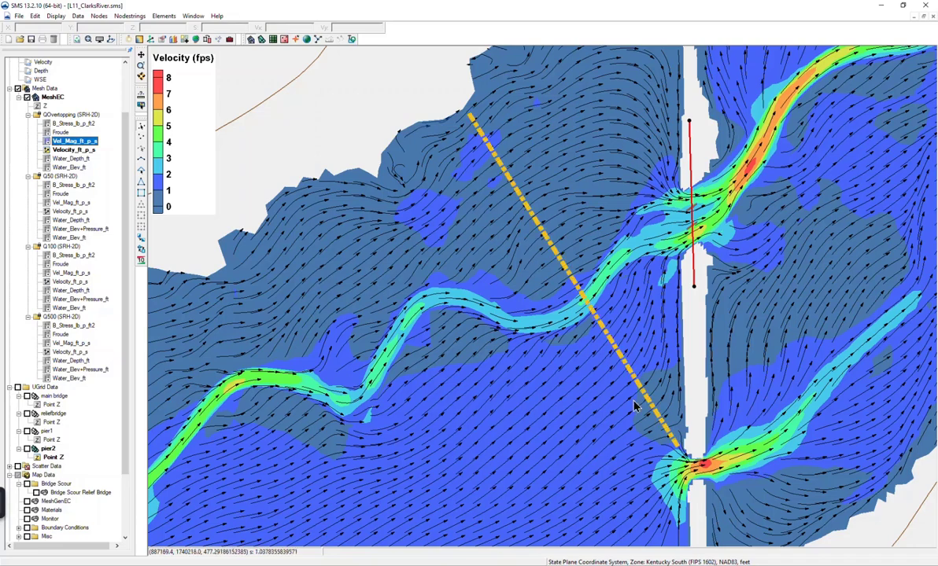
pyautogui.press('Delete')
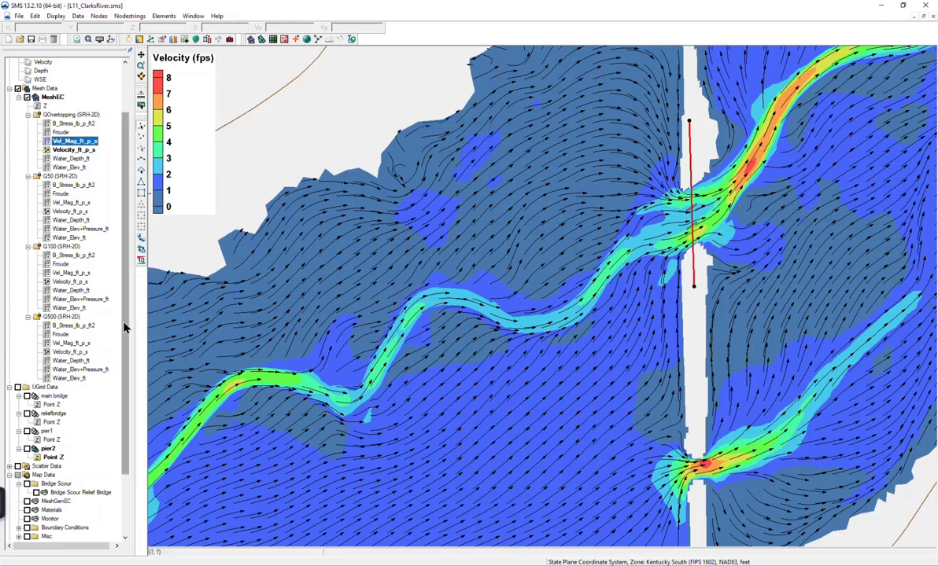
# - Draw a two-point arc in Bridge Scour EC across the channel and floodplain upstream of the main bridge, perpendicular to the velocity vectors
pyautogui.scroll(-2, 55, 471)
pyautogui.scroll(-1, 55, 470)
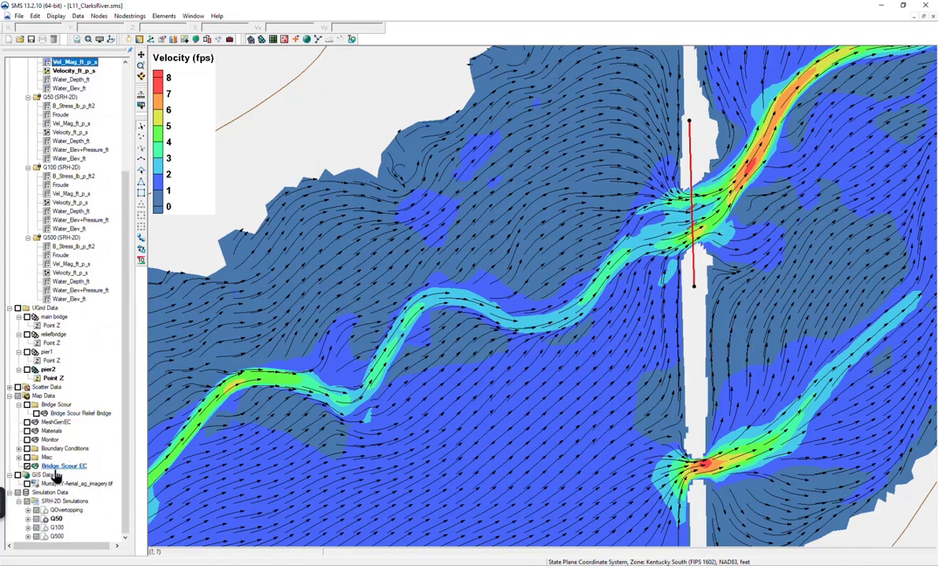
pyautogui.click(56, 466)
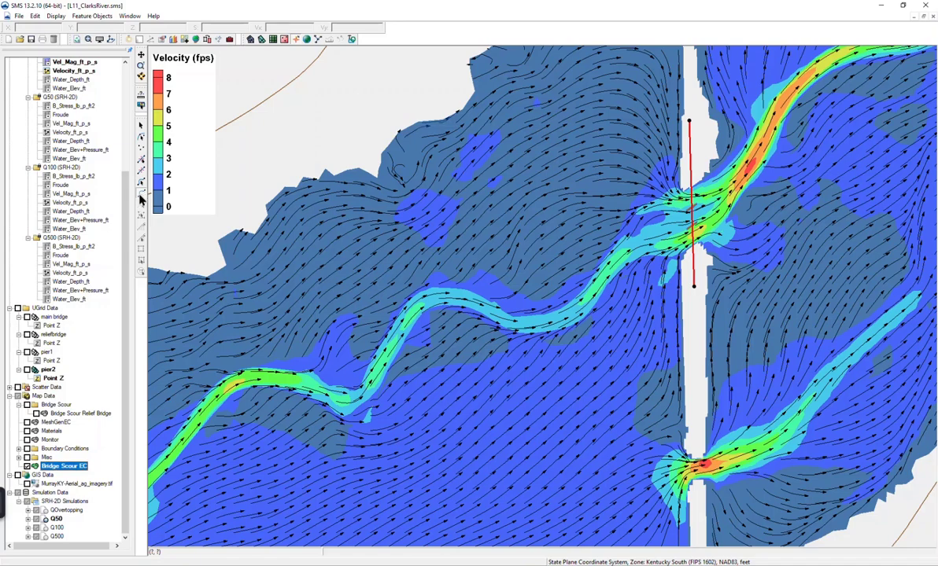
pyautogui.click(364, 173)
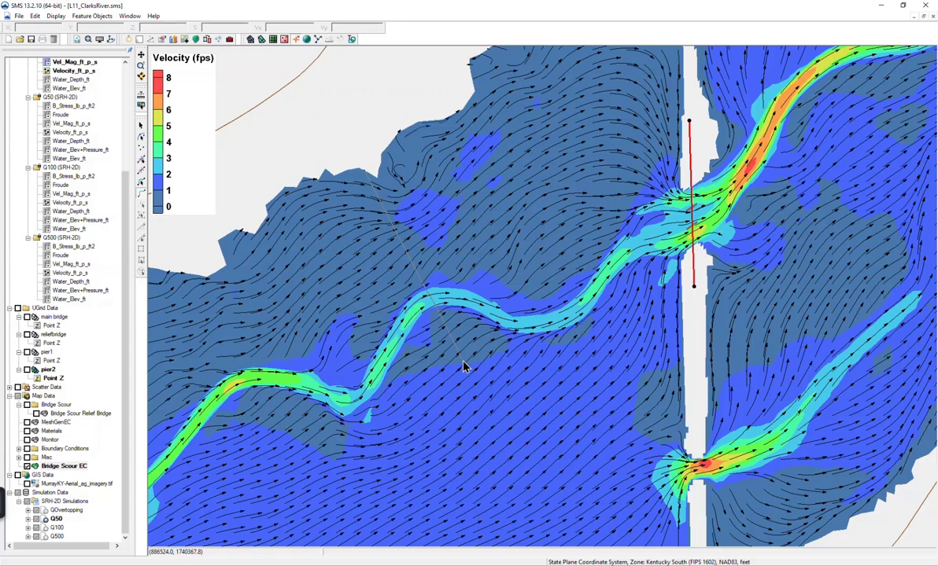
pyautogui.doubleClick(545, 508)
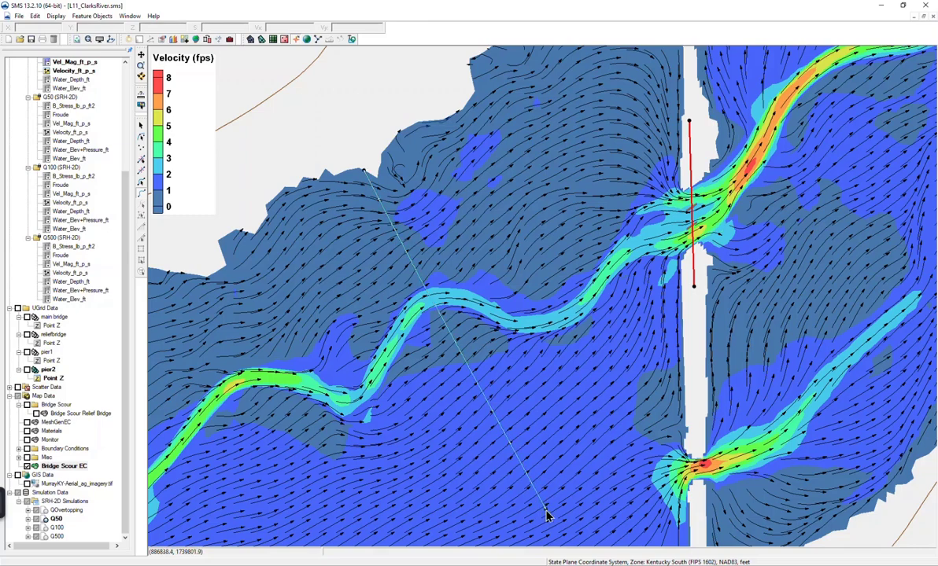
# - Assign the Approach Arc type to the upstream arc and add a Centerline Arc following the channel from above the approach through the bridge opening
pyautogui.click(143, 186)
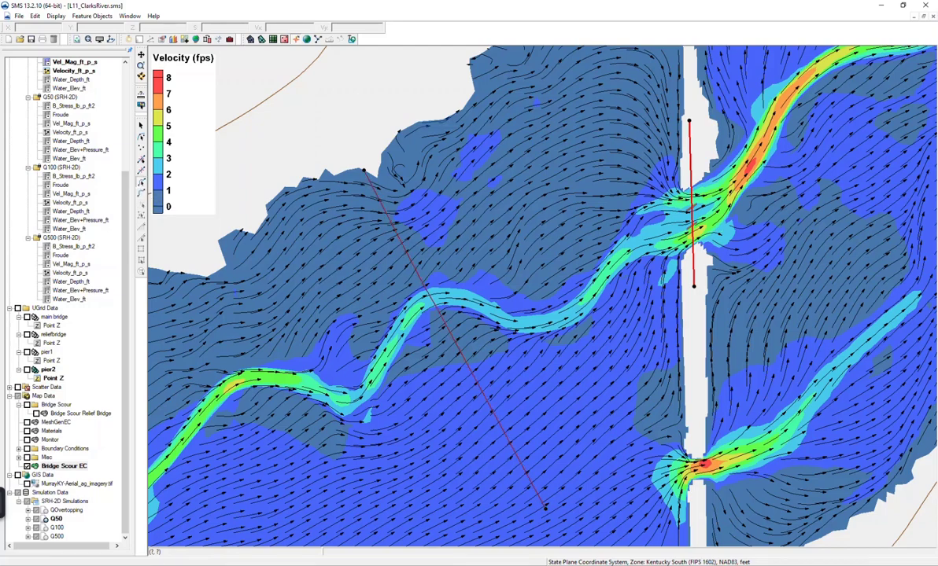
pyautogui.click(143, 195)
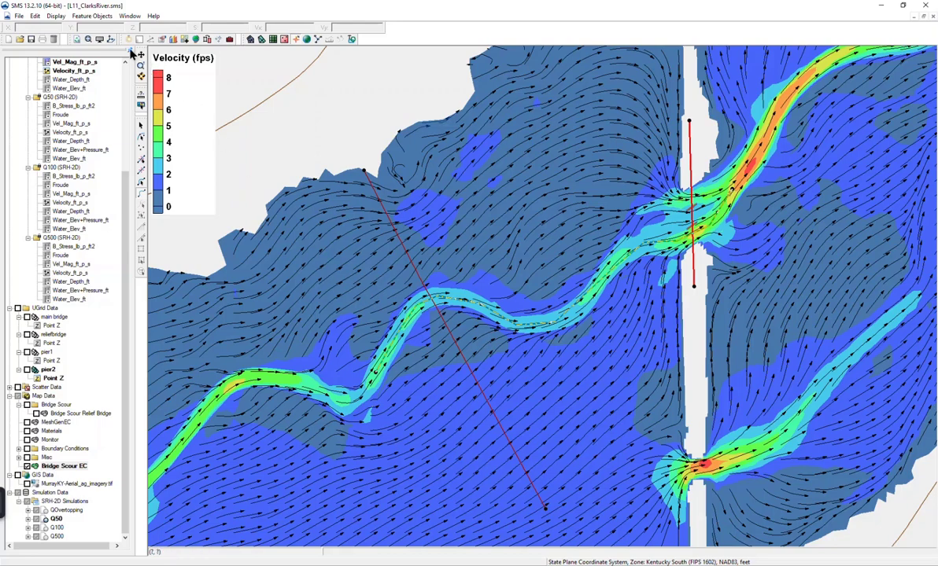
# - Turn off vectors in the 2D mesh display options
pyautogui.click(99, 40)
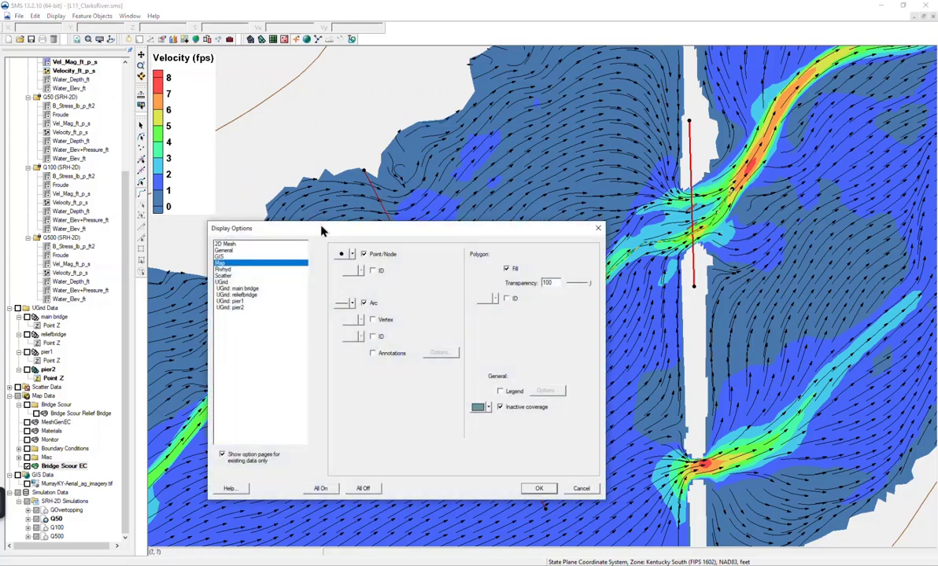
pyautogui.click(256, 244)
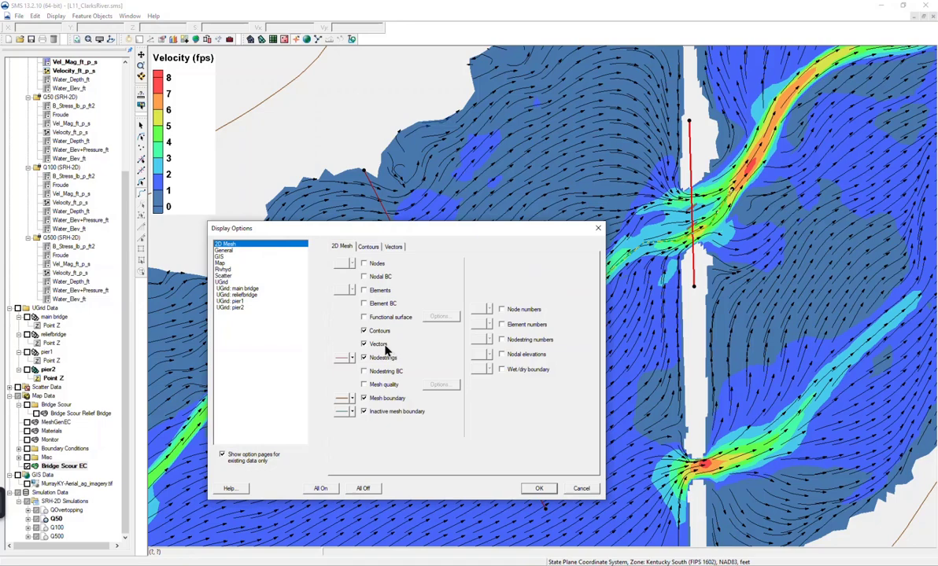
pyautogui.click(539, 488)
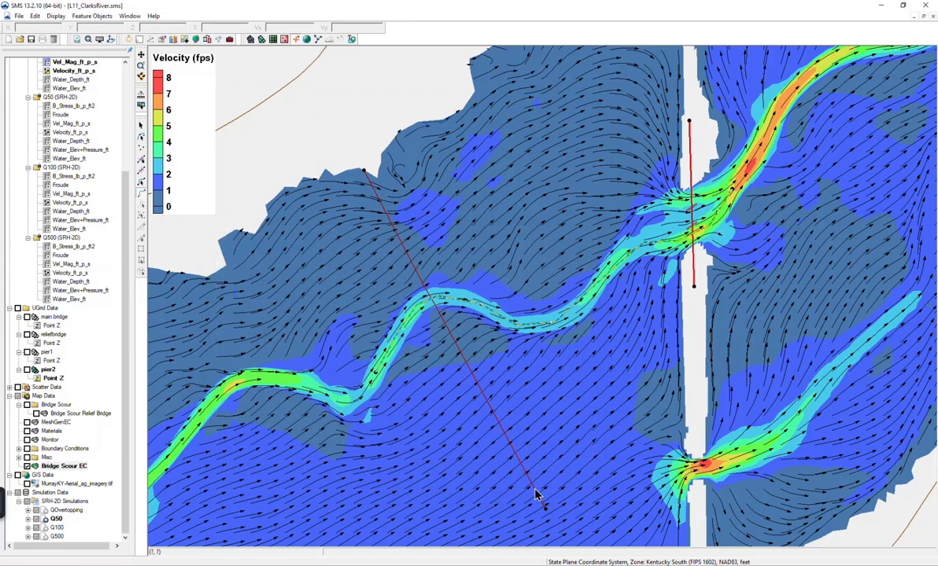
# - Show the Z elevation dataset of MeshEC with the Color Fill and Linear contour method
pyautogui.scroll(5, 86, 193)
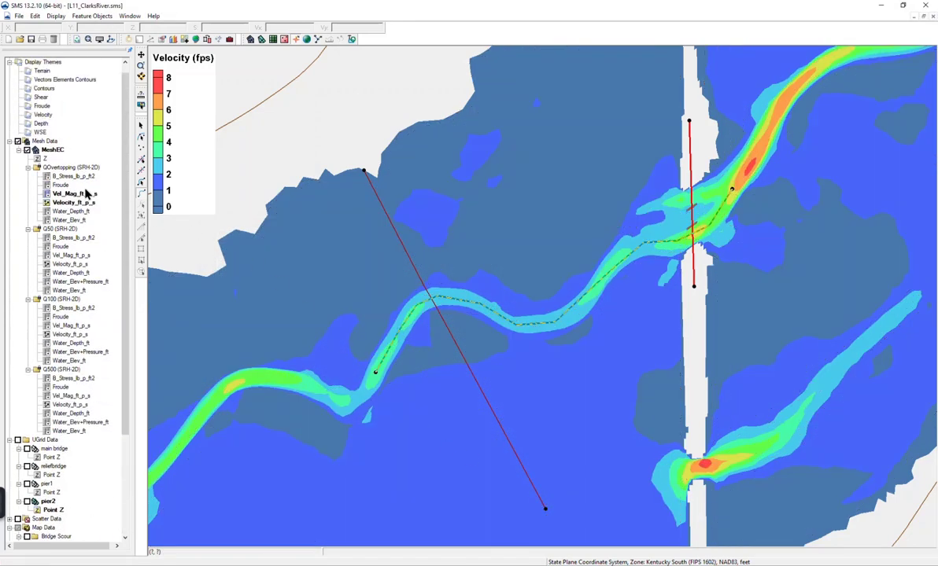
pyautogui.click(44, 160)
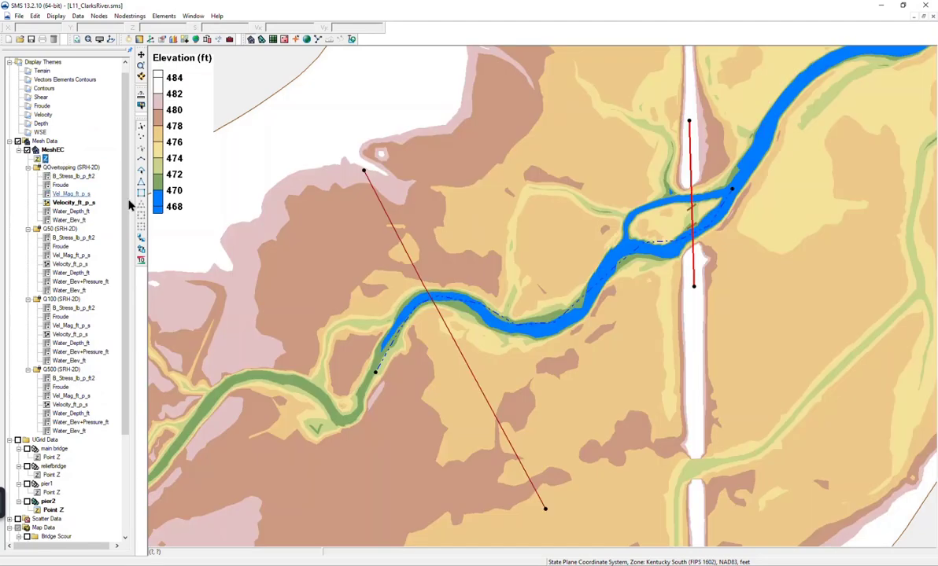
pyautogui.click(41, 71)
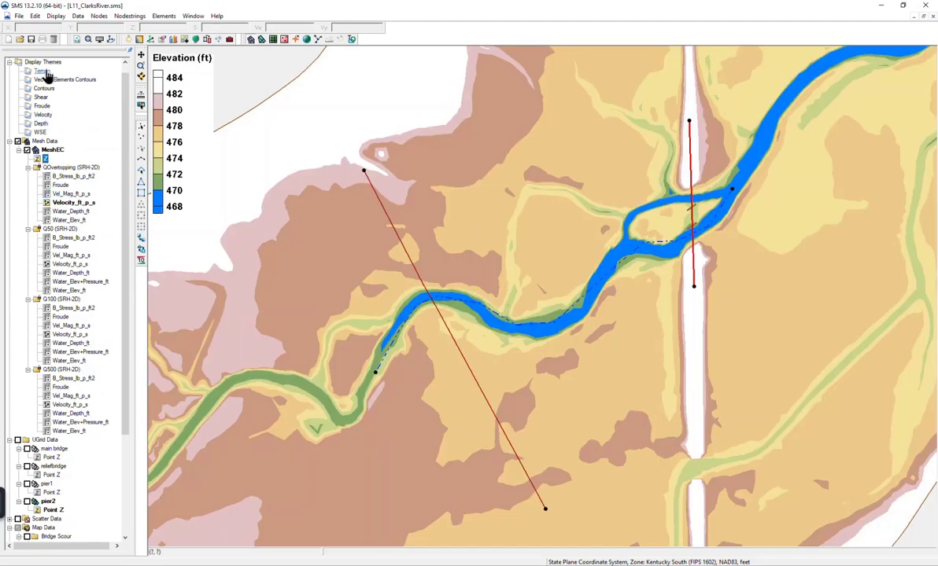
pyautogui.rightClick(44, 159)
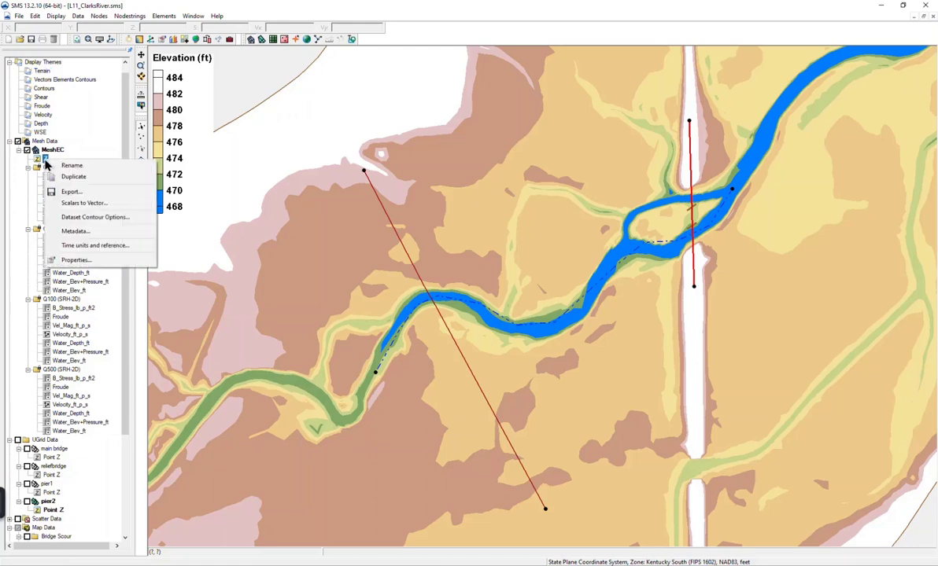
pyautogui.click(69, 217)
pyautogui.click(232, 94)
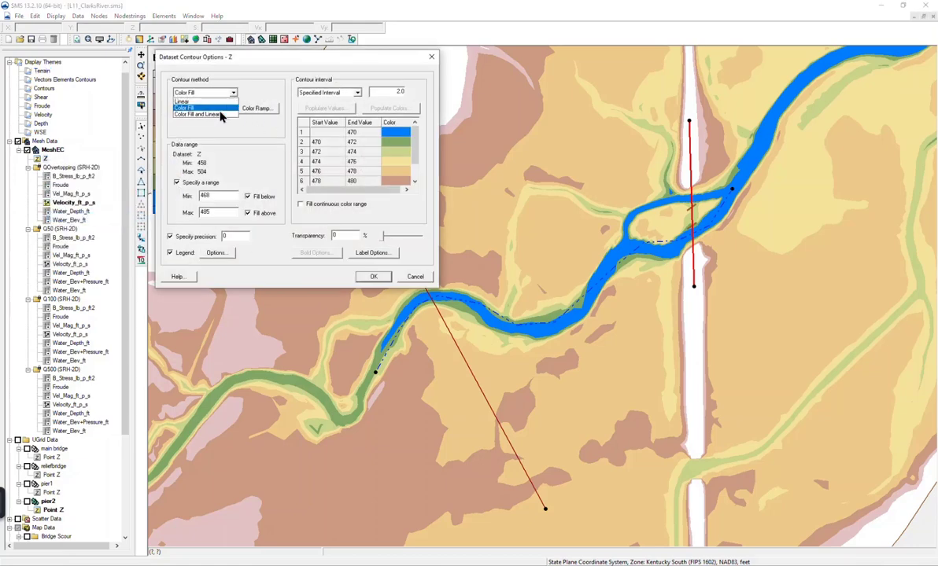
pyautogui.click(212, 112)
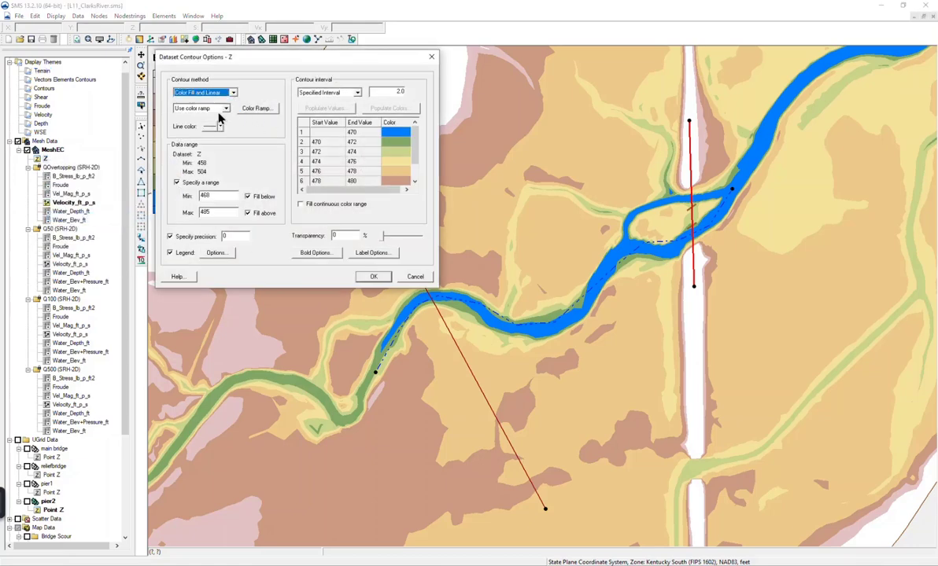
pyautogui.click(372, 277)
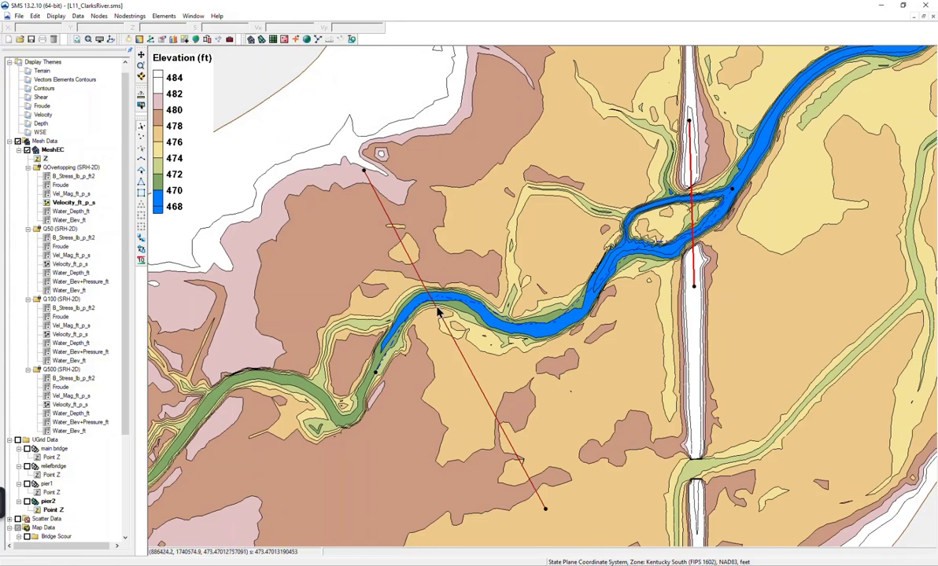
# - Draw two short Bank Arcs in Bridge Scour EC, one along each channel bank where the approach arc crosses the river
pyautogui.scroll(4, 441, 316)
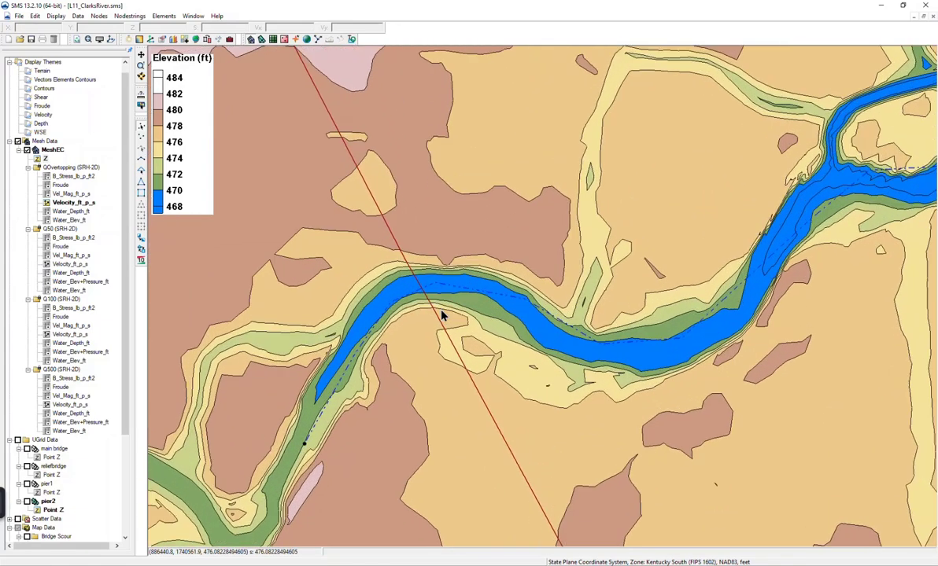
pyautogui.scroll(4, 441, 316)
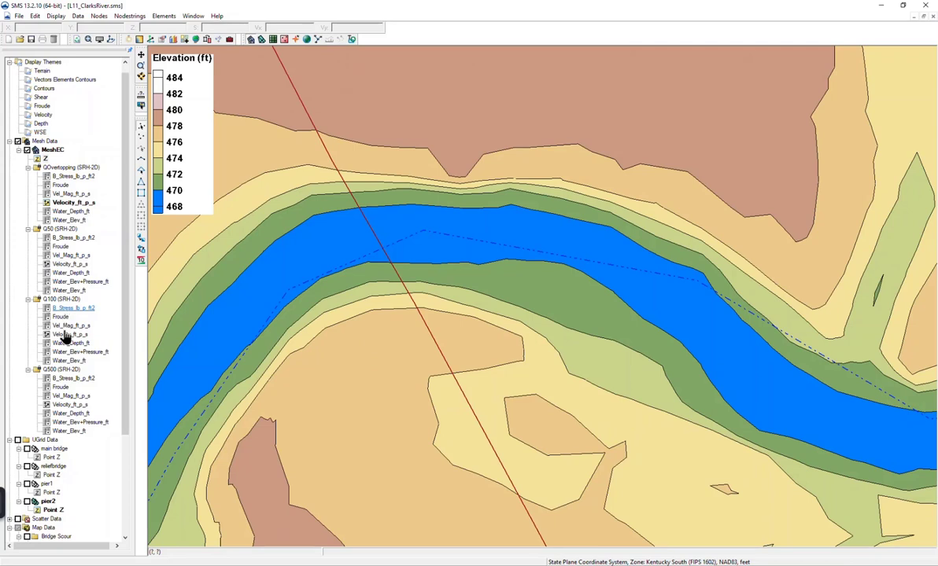
pyautogui.scroll(-3, 67, 510)
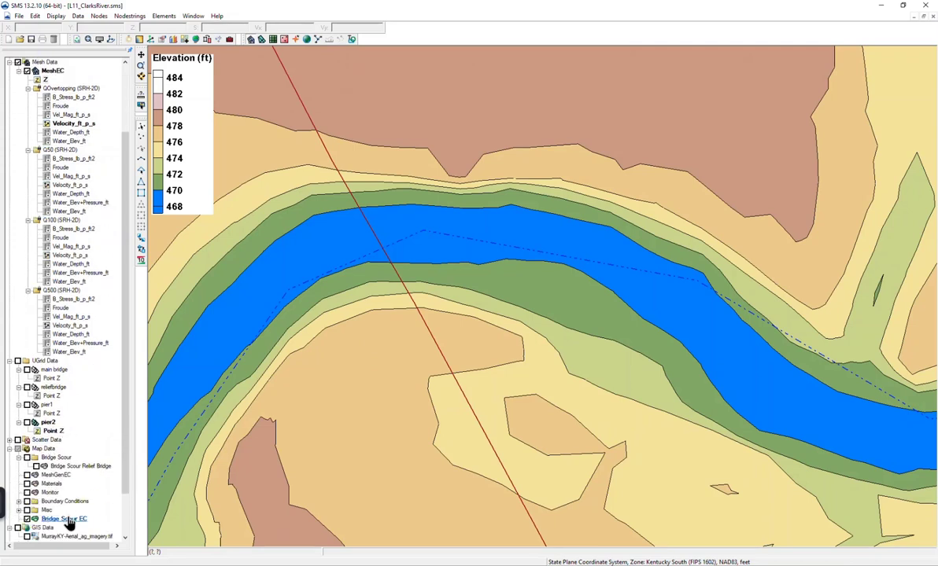
pyautogui.click(69, 519)
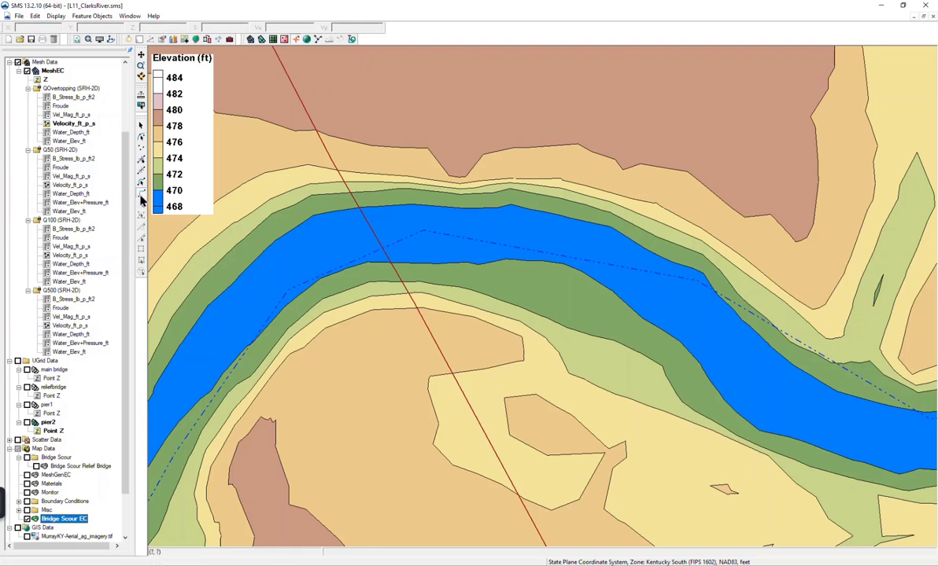
pyautogui.click(372, 264)
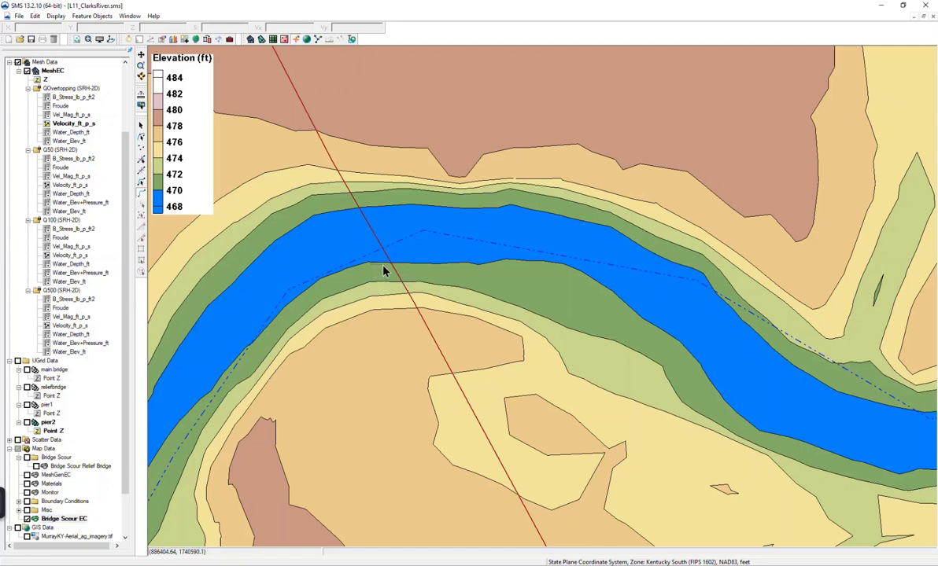
pyautogui.doubleClick(416, 266)
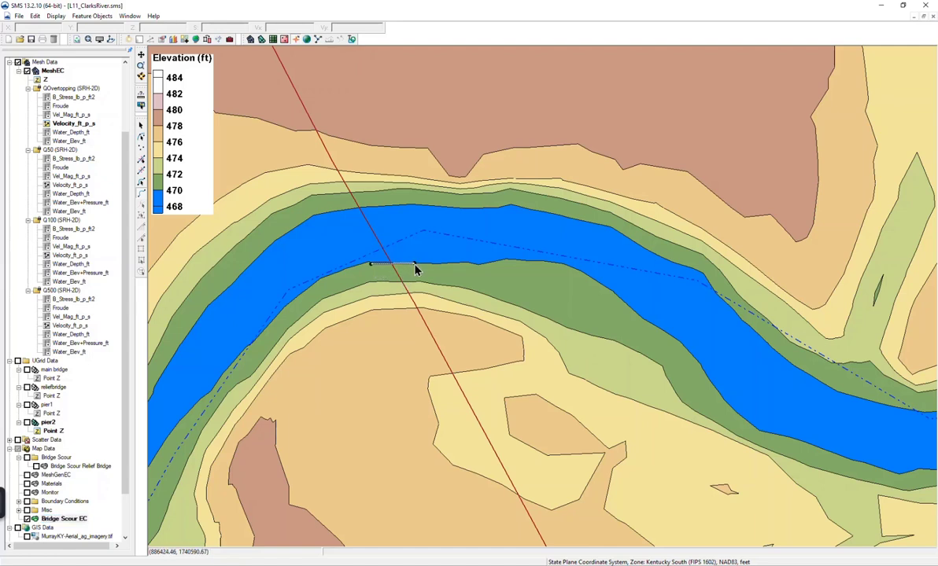
pyautogui.click(343, 212)
pyautogui.doubleClick(385, 207)
# - Turn on the legend in the Map display options
pyautogui.scroll(-1, 261, 266)
pyautogui.scroll(-2, 260, 269)
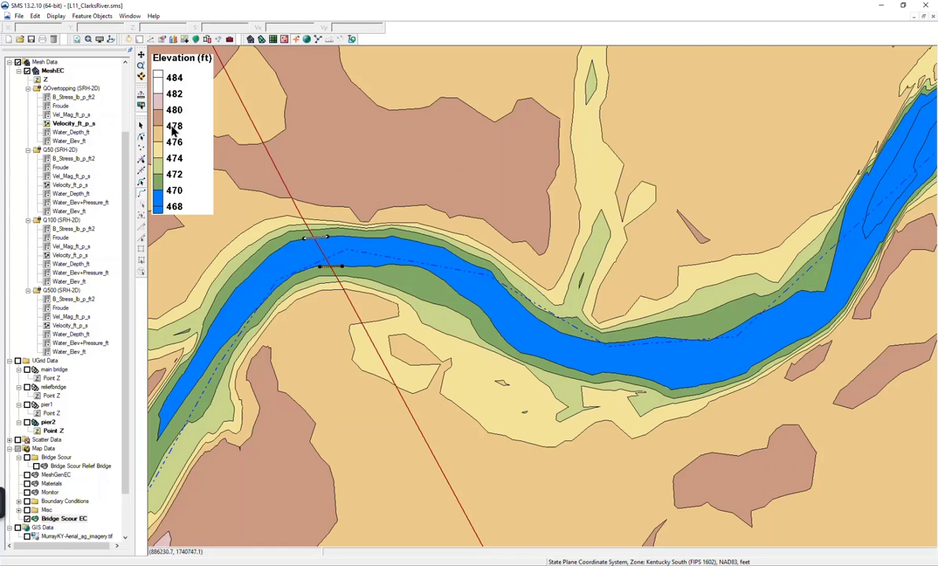
pyautogui.click(99, 40)
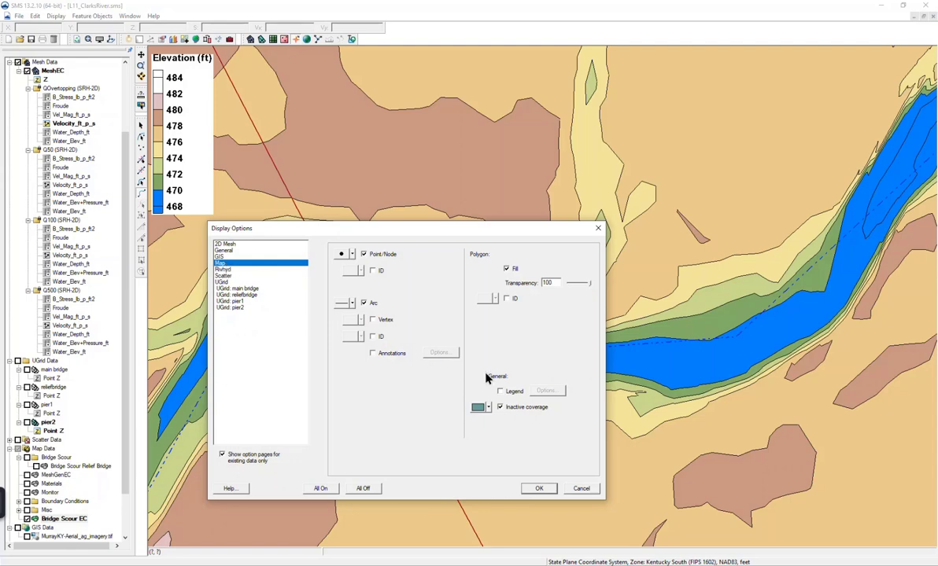
pyautogui.click(507, 394)
pyautogui.click(539, 489)
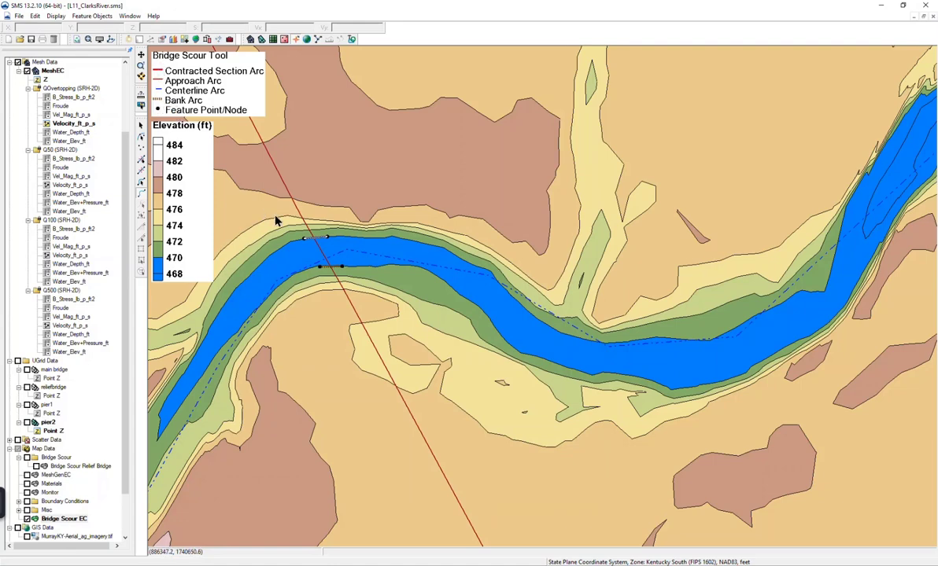
# - Draw two short Bank Arcs across the contracted section arc at the bridge, one on each side of the main channel
pyautogui.scroll(3, 314, 252)
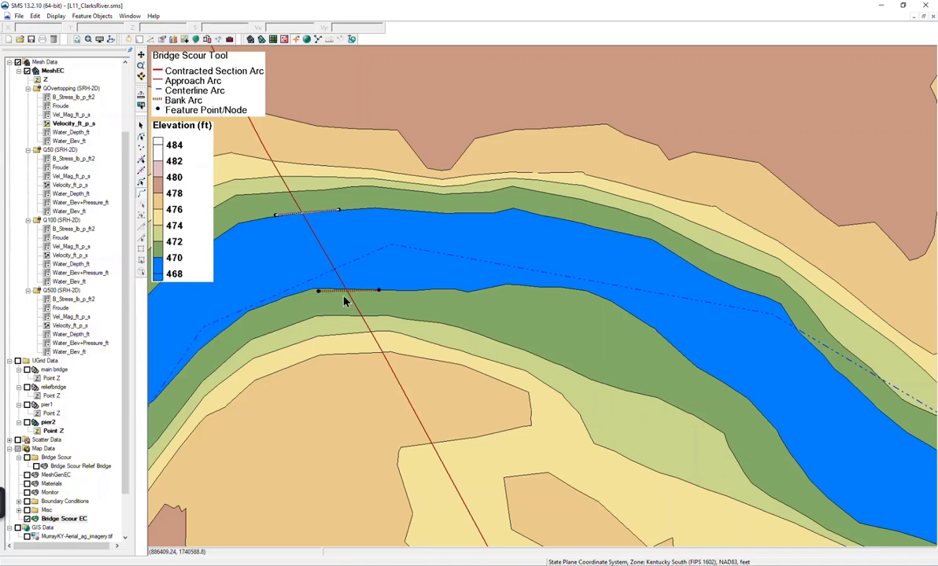
pyautogui.scroll(-5, 338, 303)
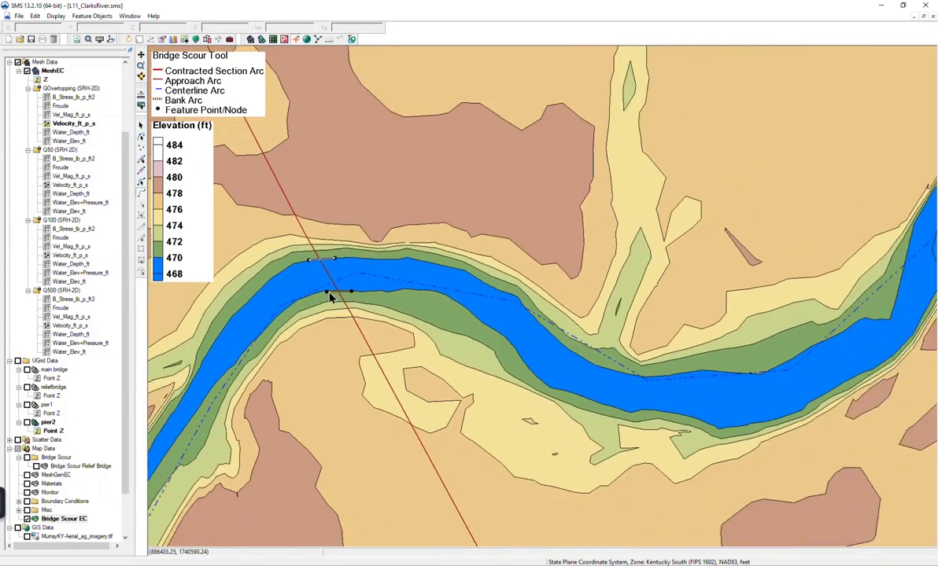
pyautogui.moveTo(825, 317); pyautogui.dragTo(212, 468)
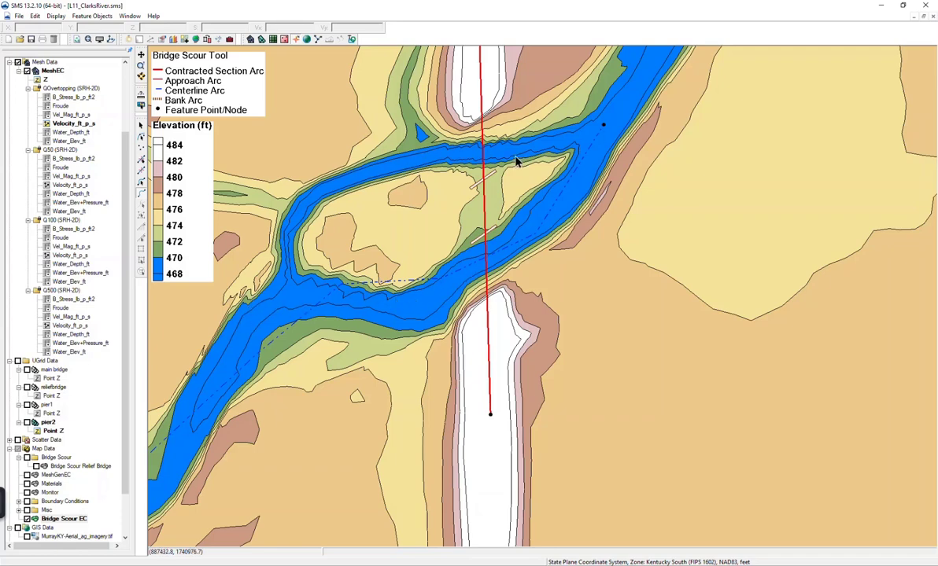
pyautogui.scroll(2, 502, 226)
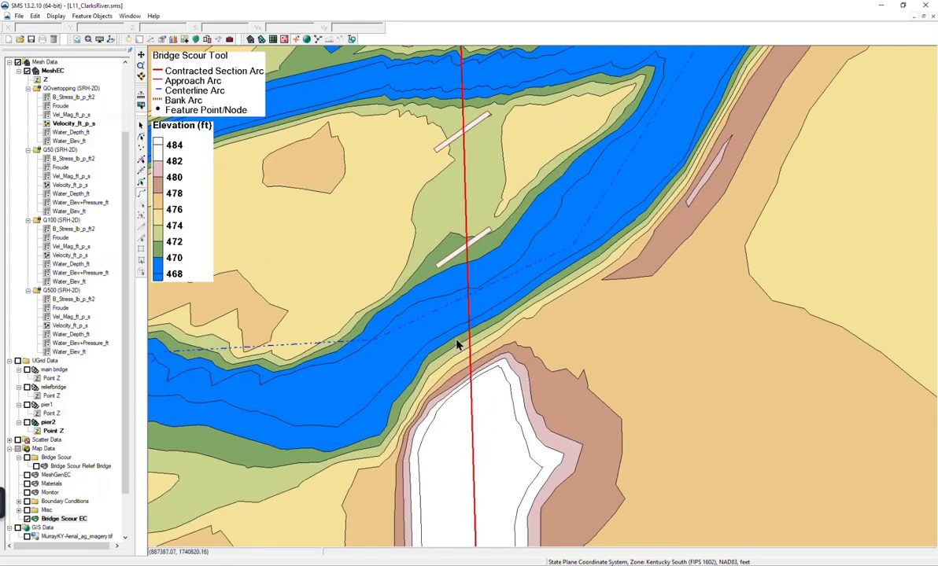
pyautogui.click(450, 337)
pyautogui.doubleClick(481, 326)
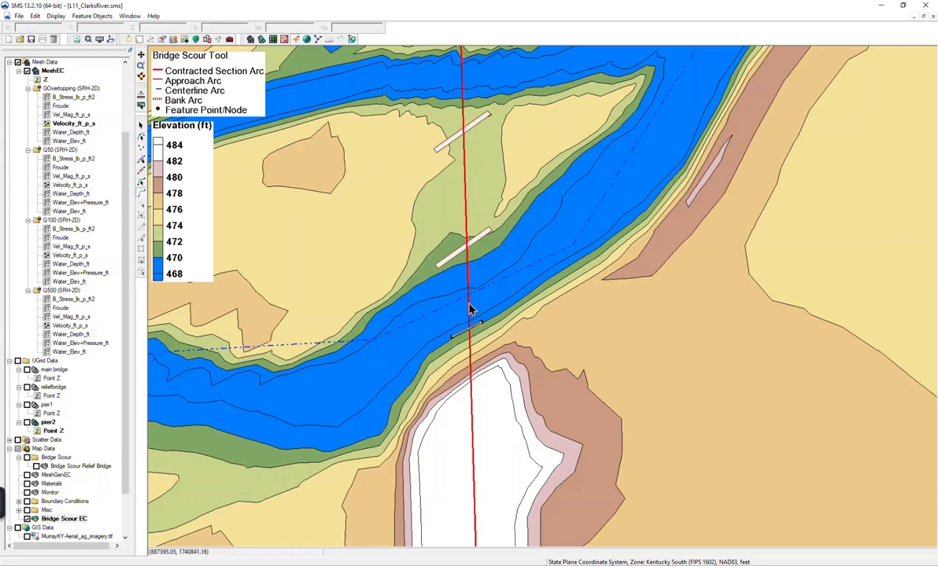
pyautogui.doubleClick(477, 258)
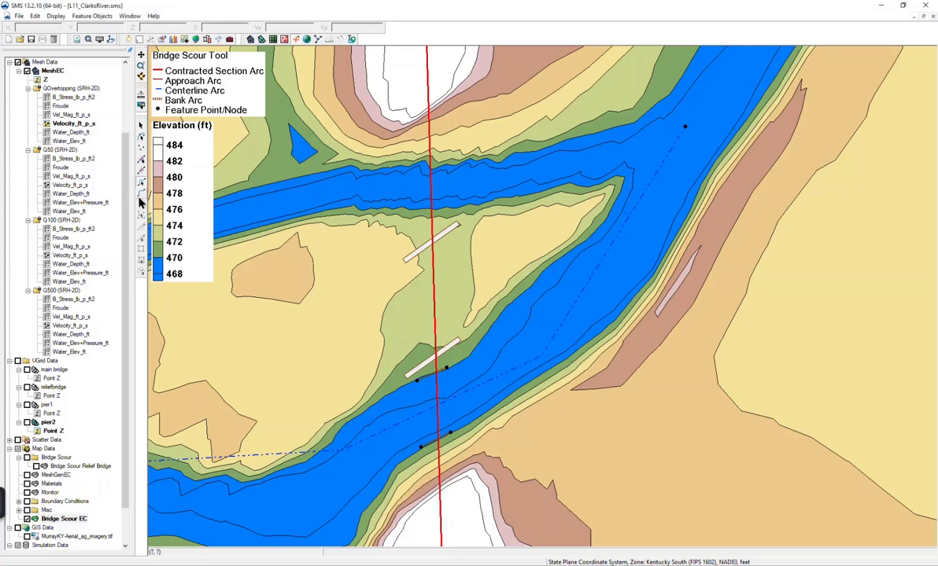
# - Draw two short Abutment Toe Arcs across the contracted section arc, one at the toe of each abutment of the main bridge
pyautogui.doubleClick(461, 457)
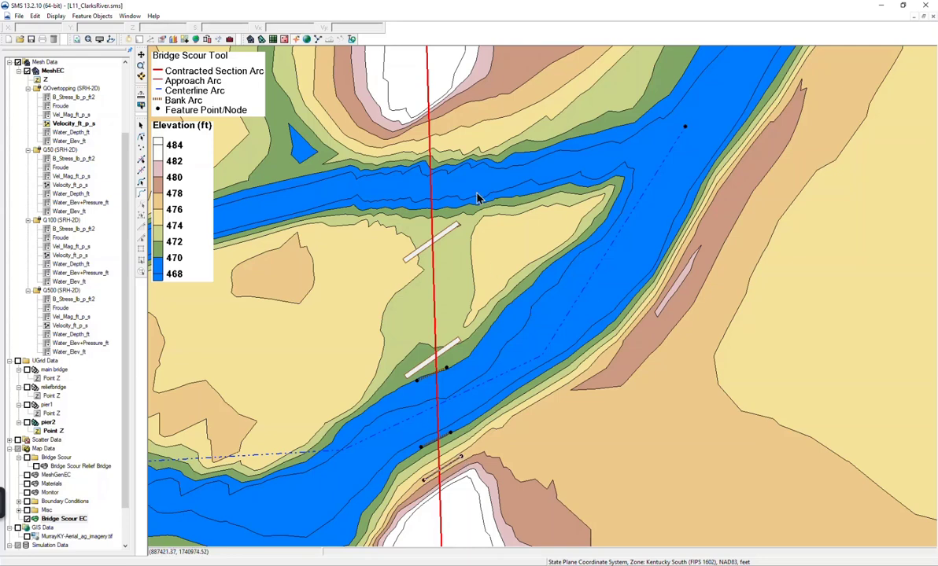
pyautogui.doubleClick(407, 129)
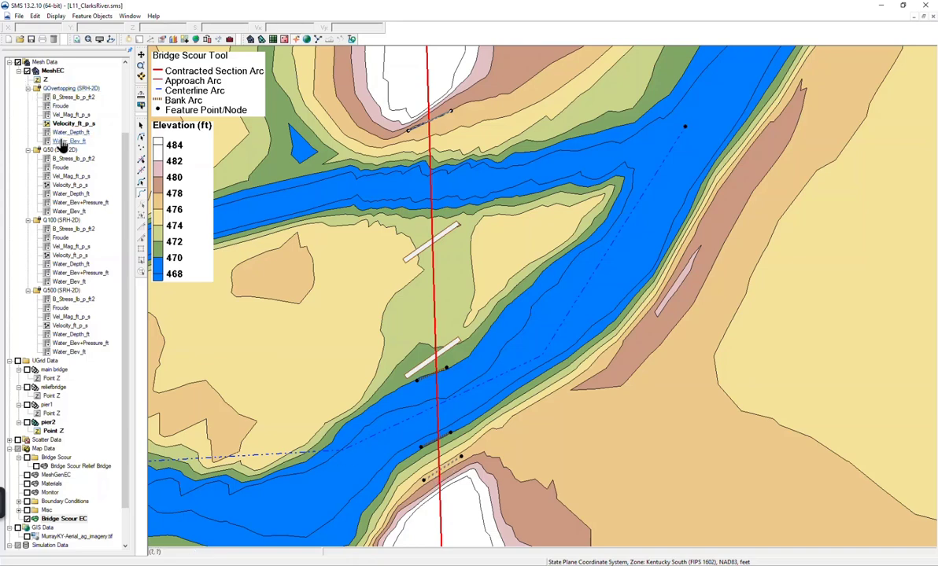
# - Check the bank and abutment toe arcs against the QOvertopping velocity magnitude, and return to the Z elevation contours
pyautogui.click(71, 116)
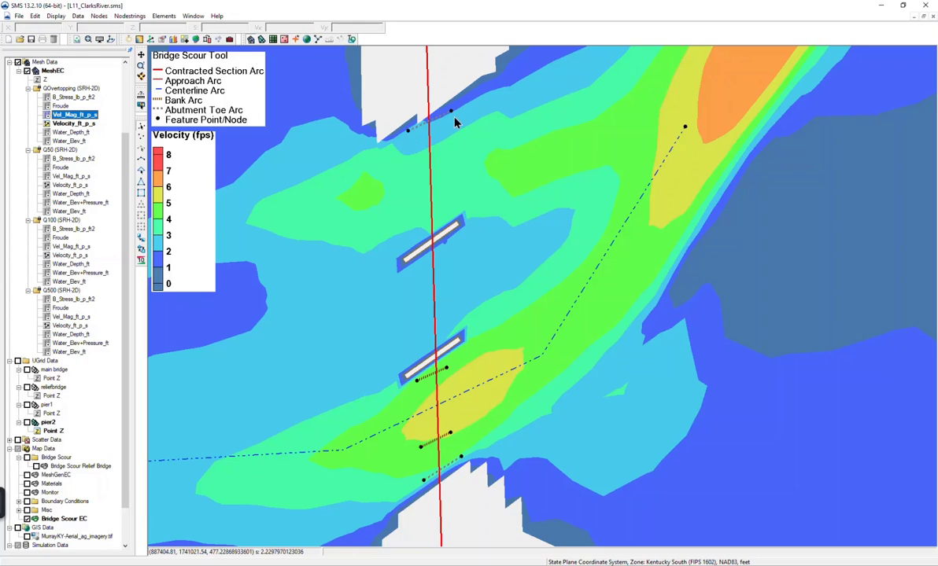
pyautogui.click(44, 81)
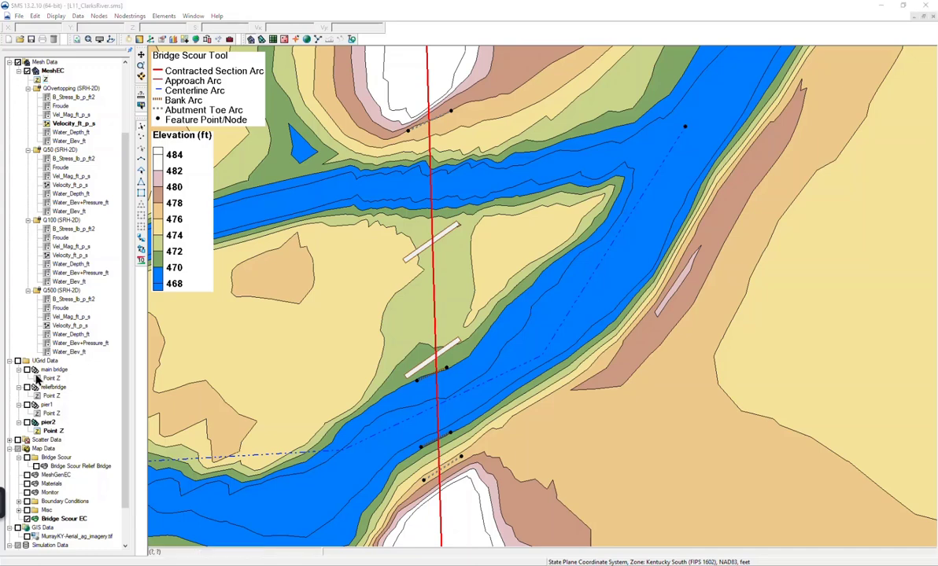
# - Set the abutment type to Spill-through abutment for both Abutment Toe Arcs in the Bridge Scour EC coverage
pyautogui.click(66, 522)
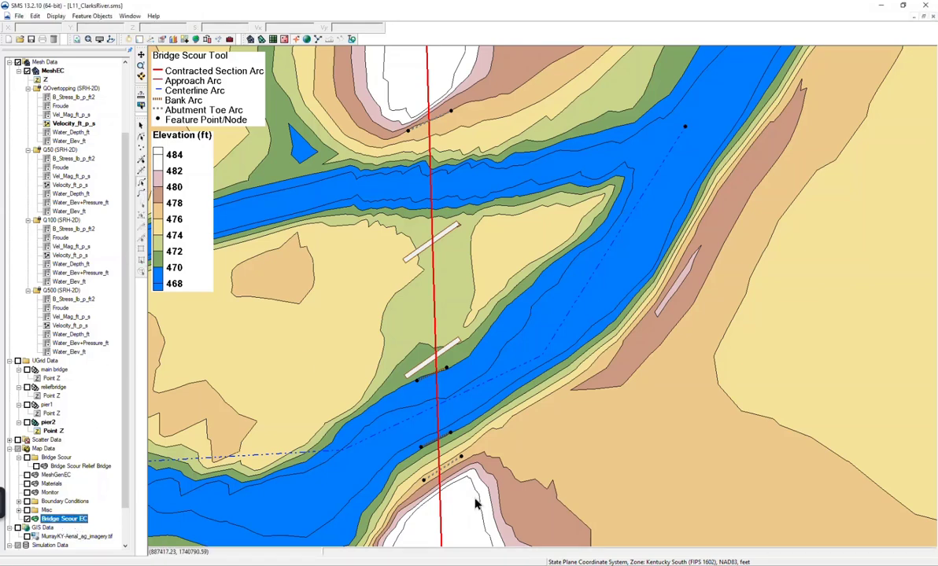
pyautogui.click(454, 465)
pyautogui.rightClick(422, 432)
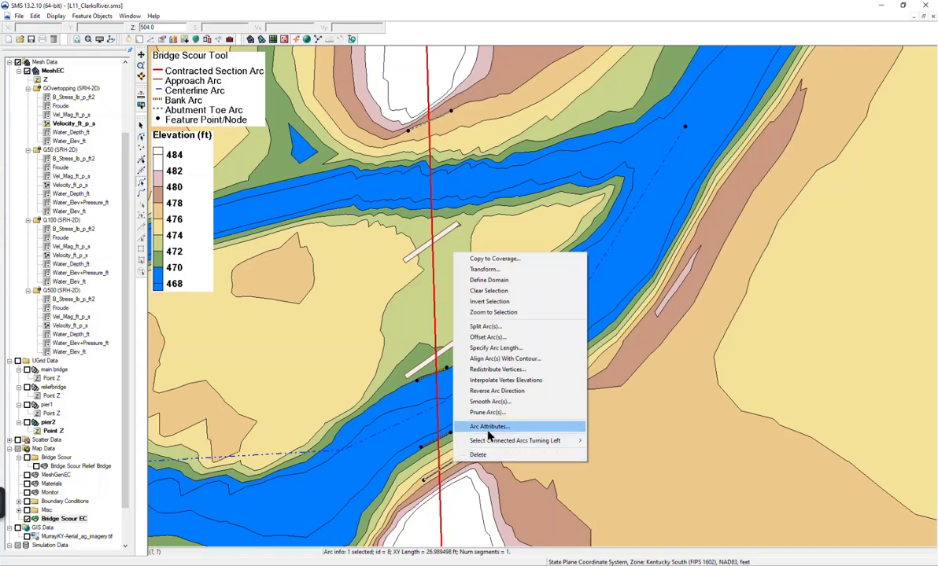
pyautogui.click(458, 405)
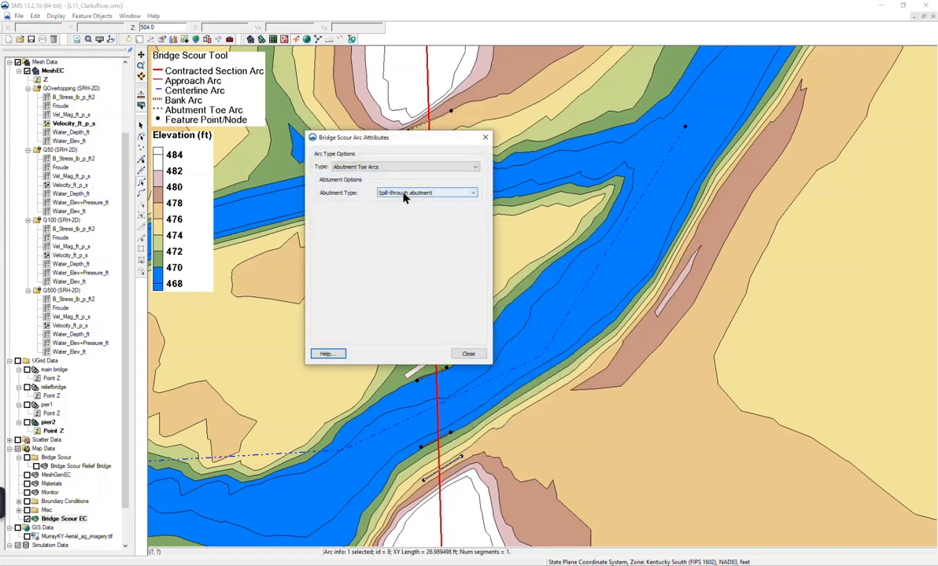
pyautogui.click(446, 199)
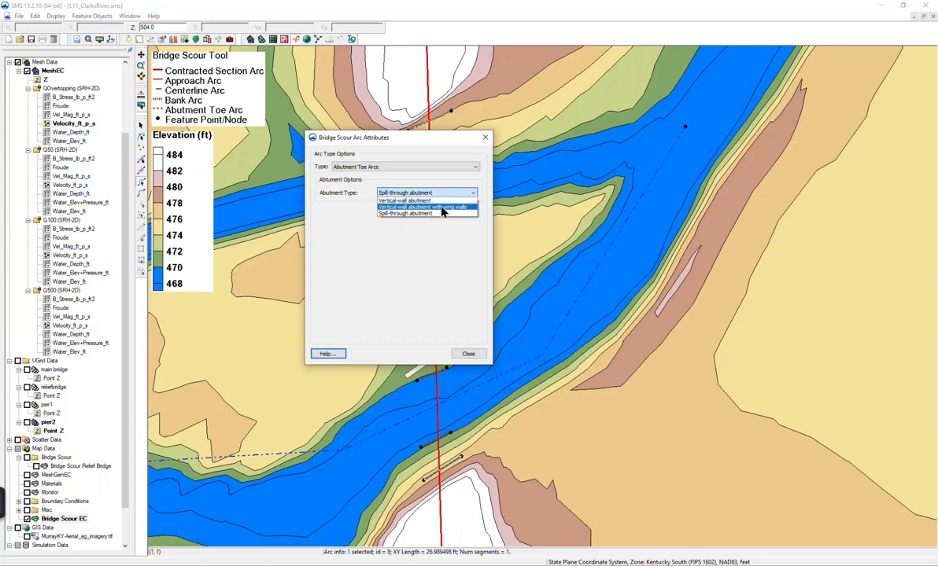
pyautogui.click(438, 213)
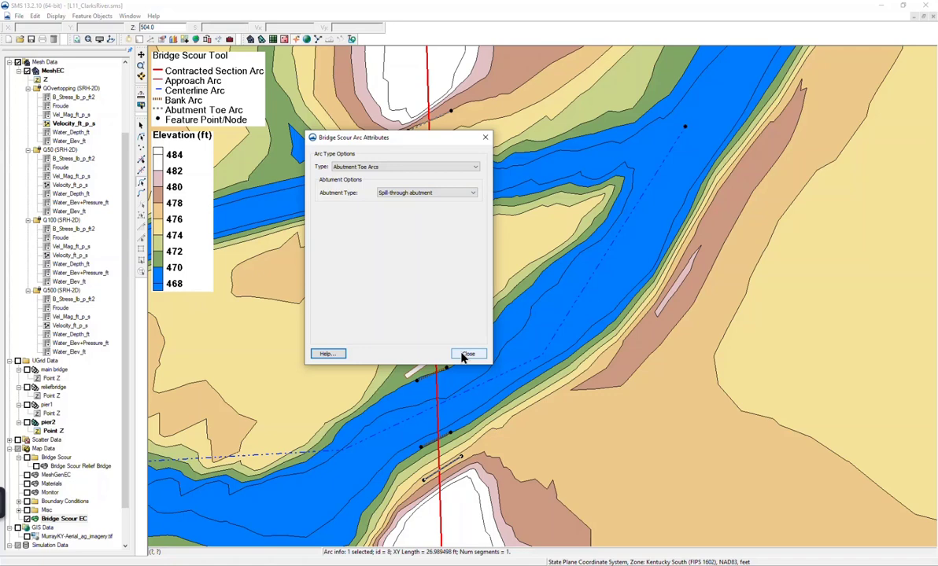
pyautogui.click(468, 354)
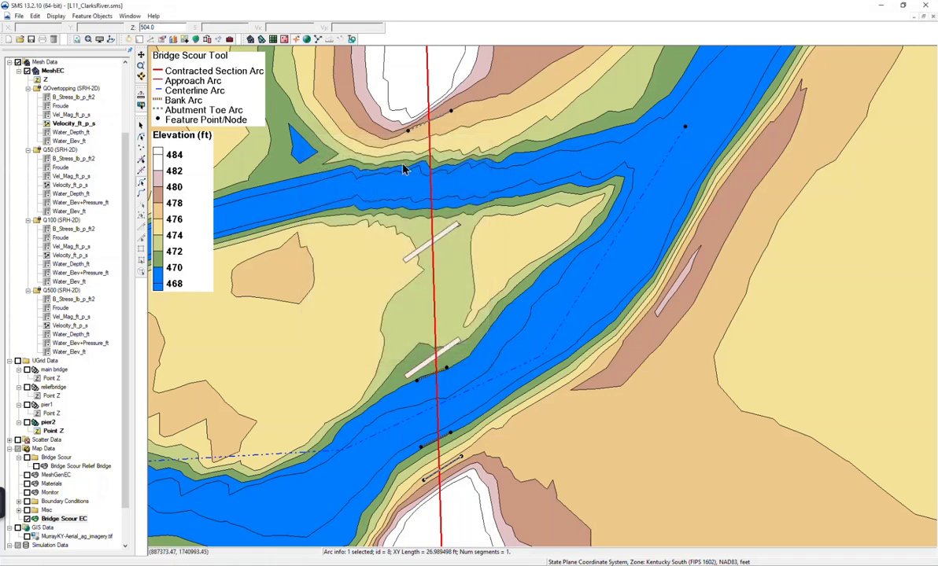
pyautogui.rightClick(414, 129)
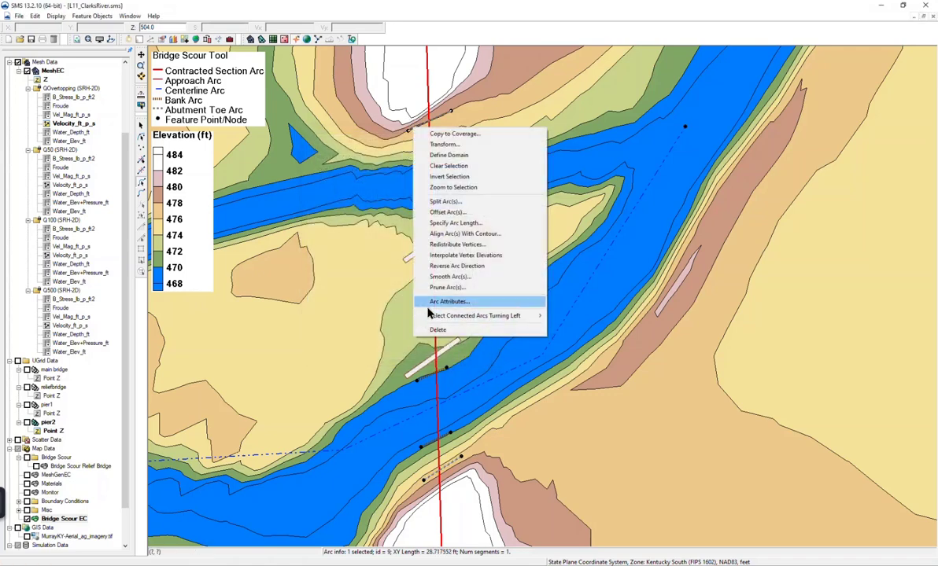
pyautogui.click(436, 301)
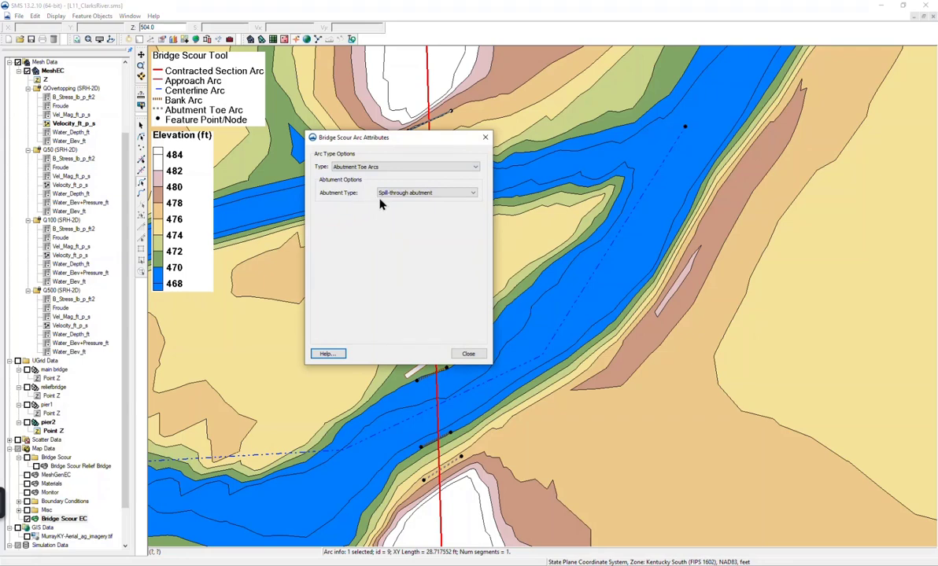
pyautogui.click(463, 355)
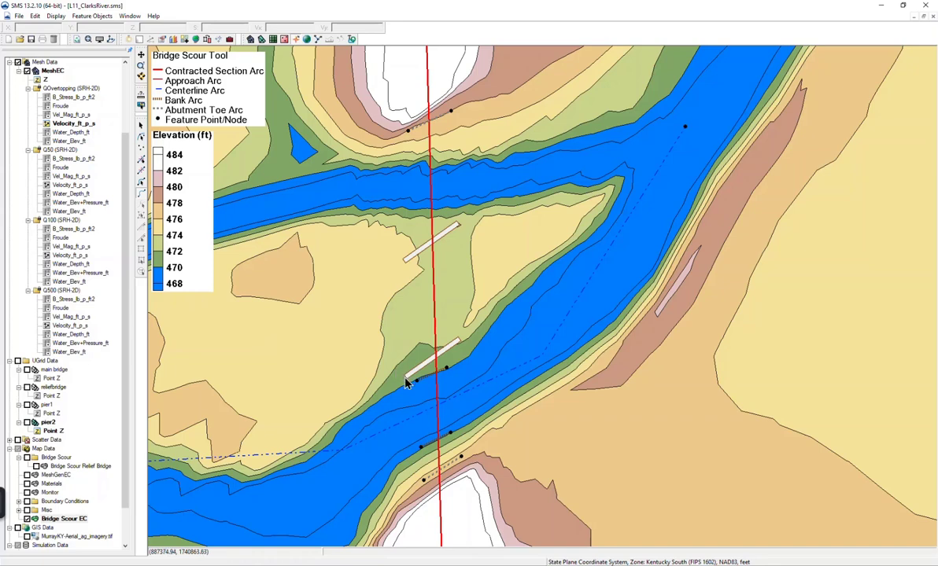
# - Draw a Pier Arc about 40 ft long along the centerline of each of the two main bridge piers
pyautogui.scroll(3, 405, 382)
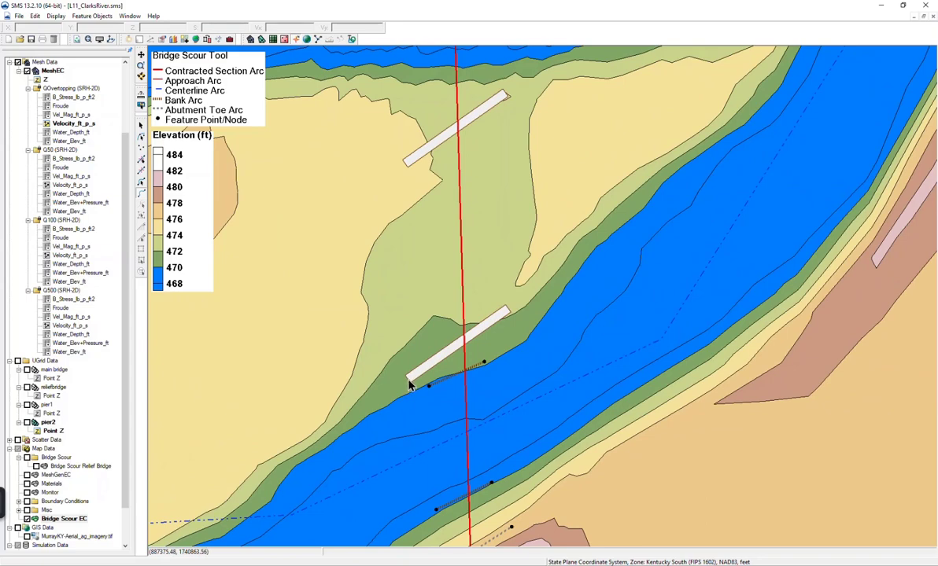
pyautogui.click(504, 315)
pyautogui.doubleClick(508, 94)
pyautogui.click(506, 96)
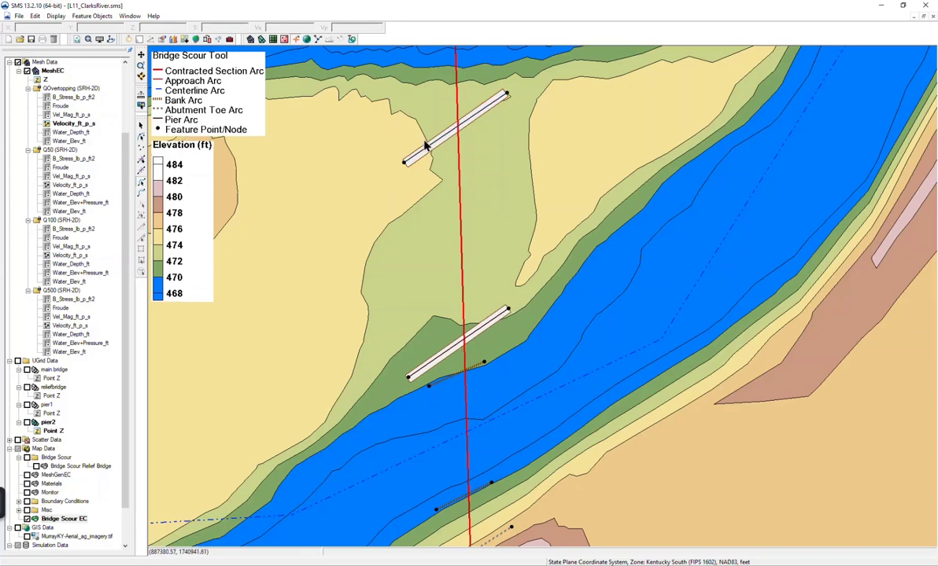
# - Set both Pier Arcs together to a Square Nose pier shape and the Plane Bed and Antidune flow bed condition
pyautogui.click(430, 151)
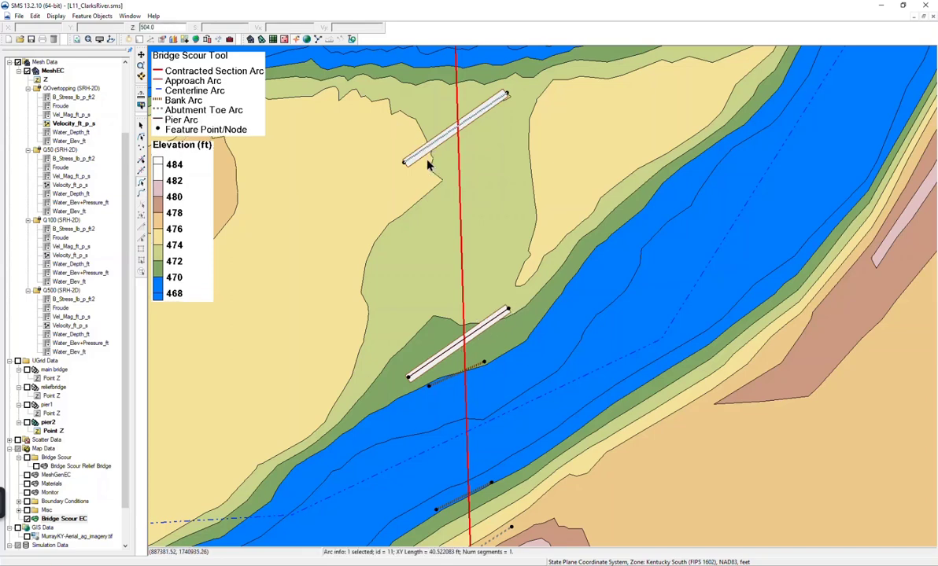
pyautogui.keyDown('shift'); pyautogui.click(483, 332); pyautogui.keyUp('shift')
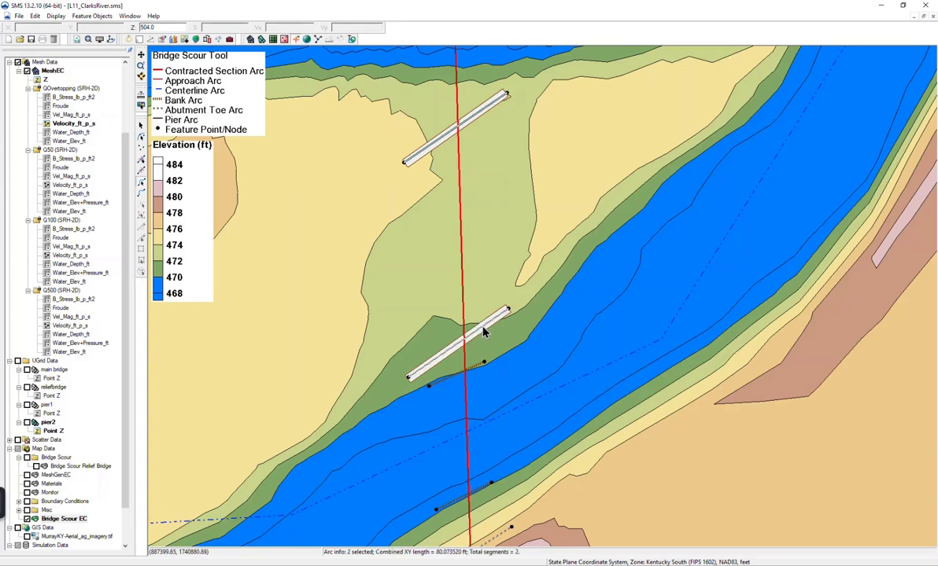
pyautogui.rightClick(483, 332)
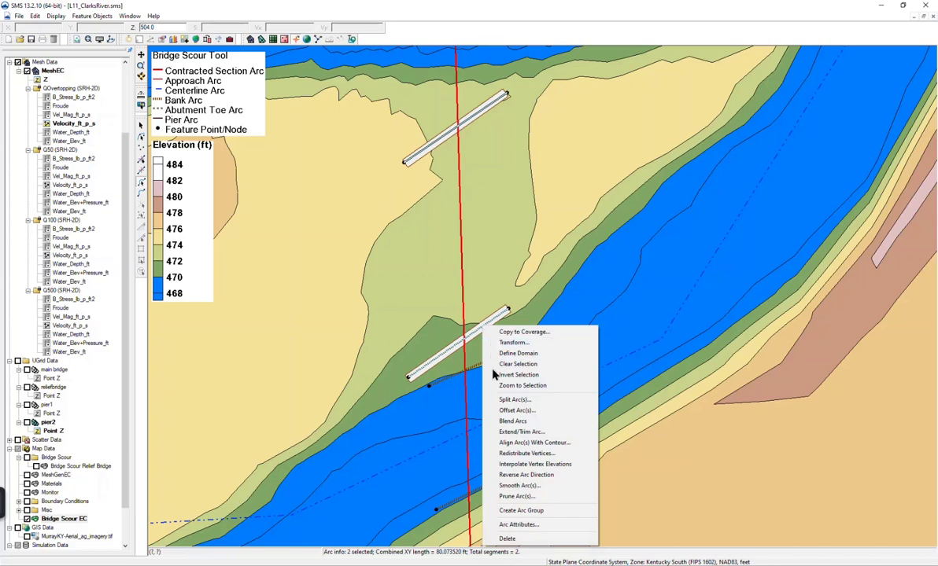
pyautogui.click(515, 523)
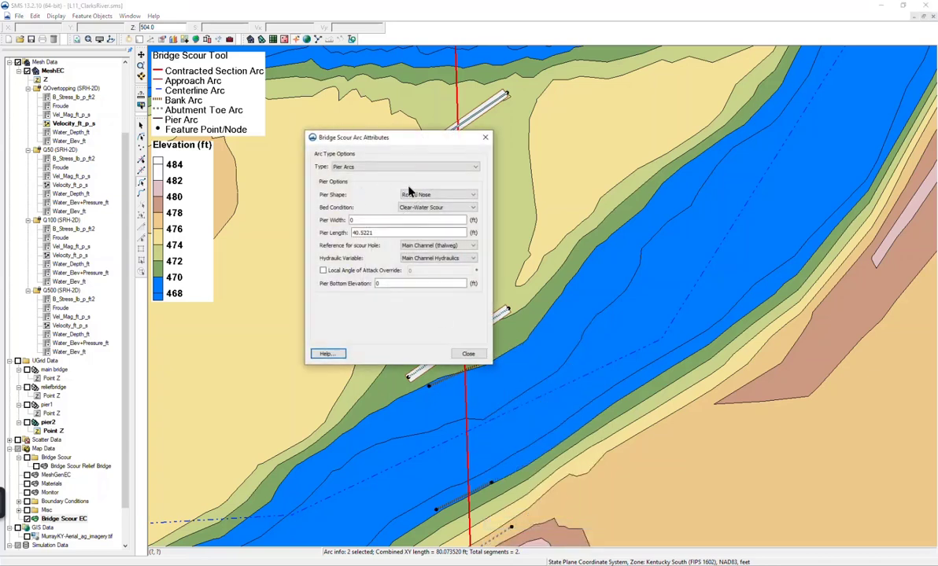
pyautogui.click(437, 196)
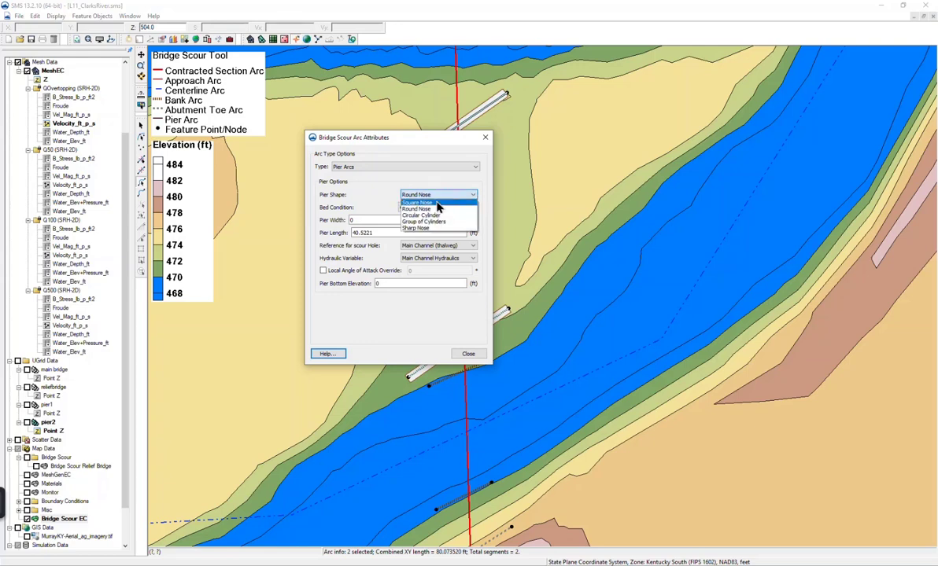
pyautogui.click(435, 202)
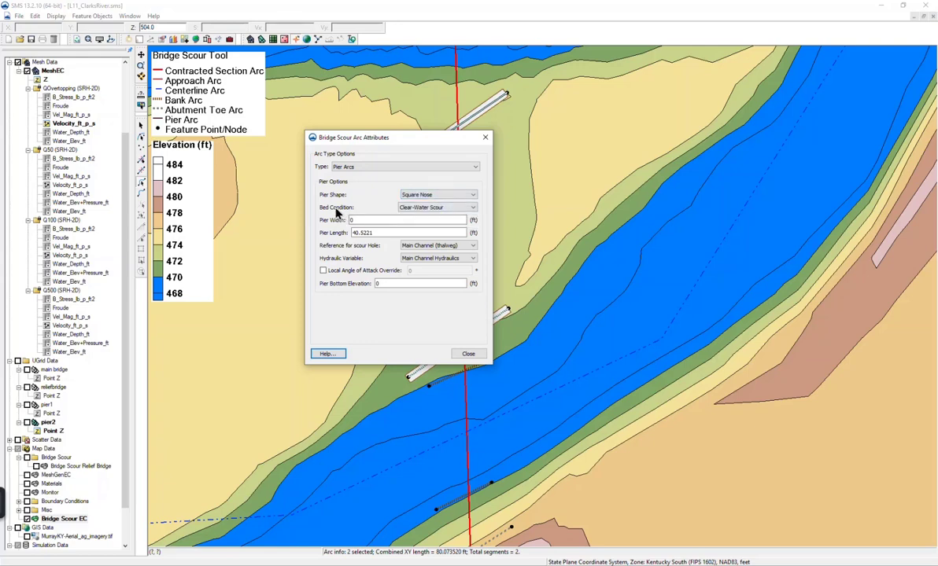
pyautogui.click(452, 209)
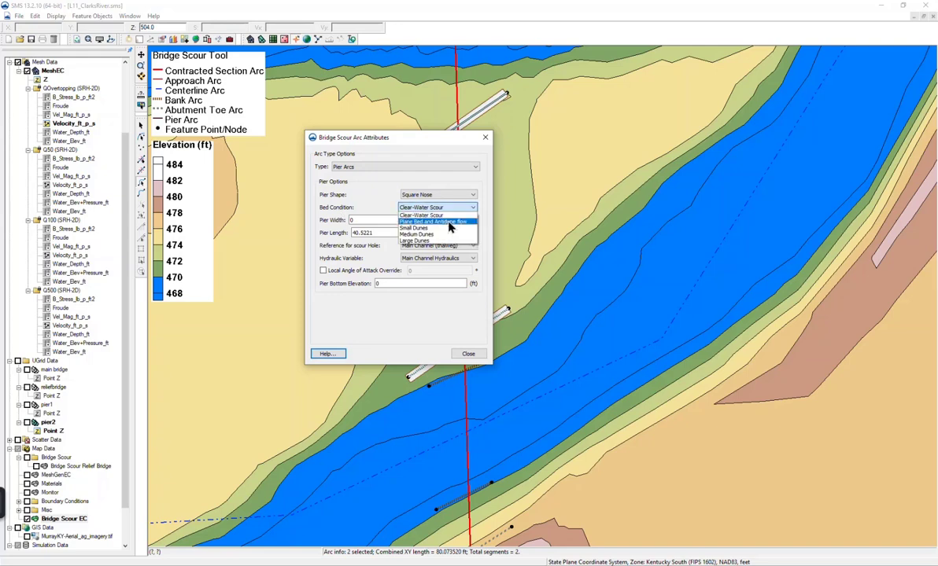
pyautogui.click(446, 221)
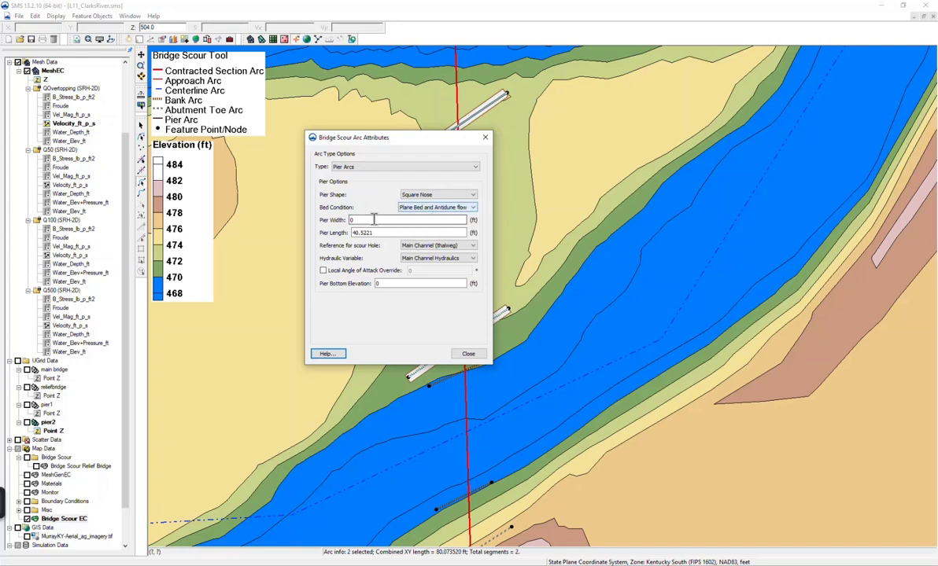
# - Set the pier width to 3.0 ft and the pier length to 40.0 ft for both piers
pyautogui.moveTo(358, 221)
pyautogui.mouseDown()
pyautogui.moveTo(331, 227)
pyautogui.moveTo(354, 219)
pyautogui.moveTo(342, 230)
pyautogui.mouseUp()
pyautogui.write('3.')
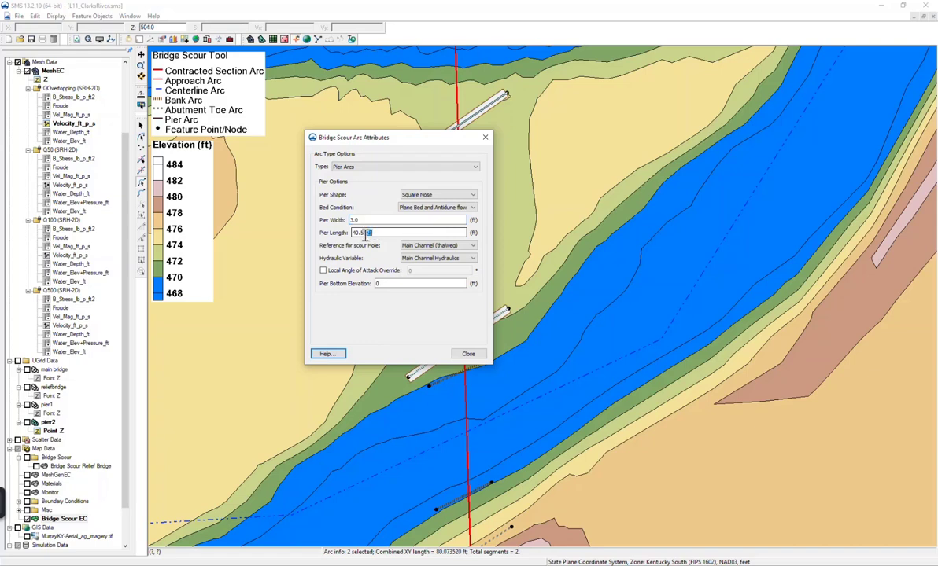
pyautogui.press('Tab')
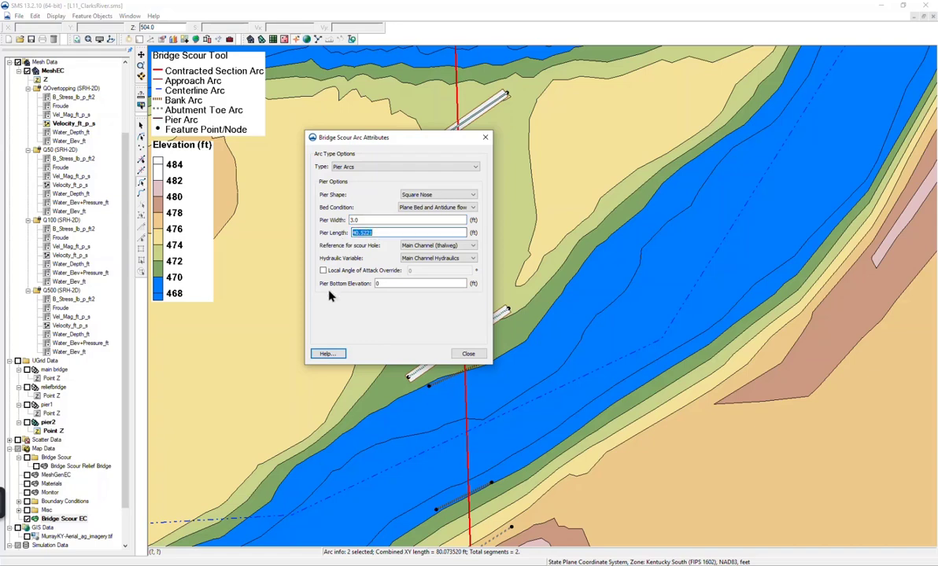
pyautogui.write('40')
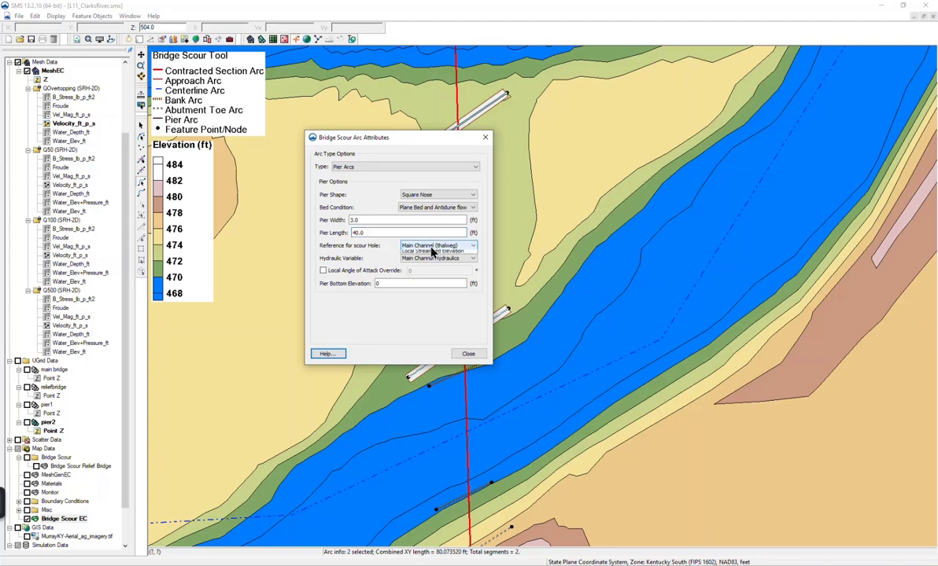
# - Use Main Channel (thalweg) as the scour hole reference and Main Channel Hydraulics as the hydraulic variable for the piers
pyautogui.click(432, 246)
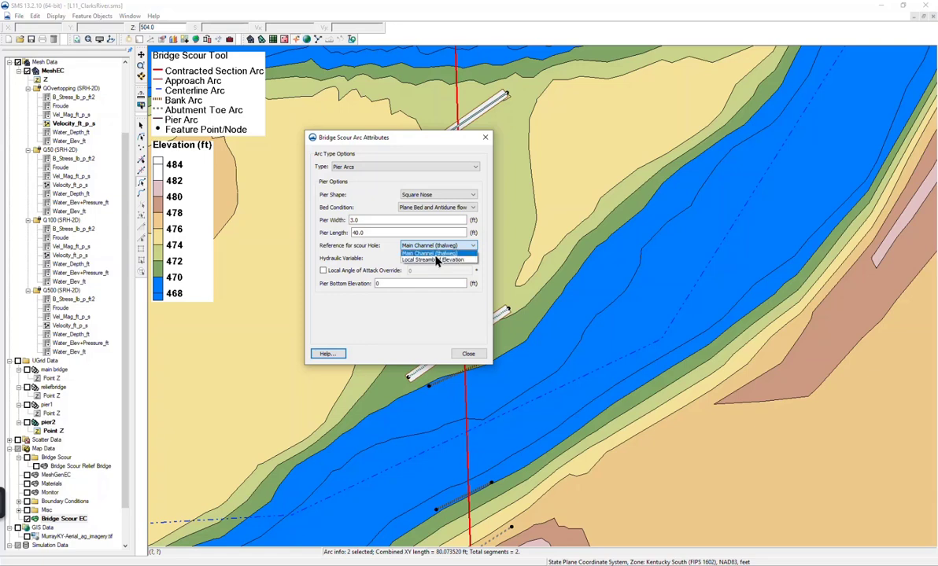
pyautogui.click(433, 253)
pyautogui.click(422, 259)
pyautogui.click(425, 267)
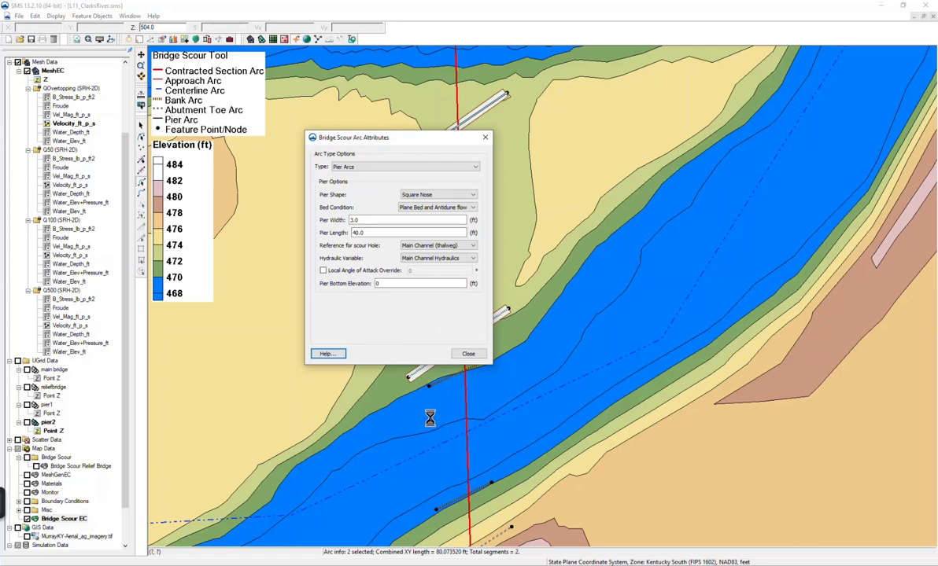
# - Override the piers' local angle of attack with 20 degrees and set the pier bottom elevation to 430 ft
pyautogui.click(323, 271)
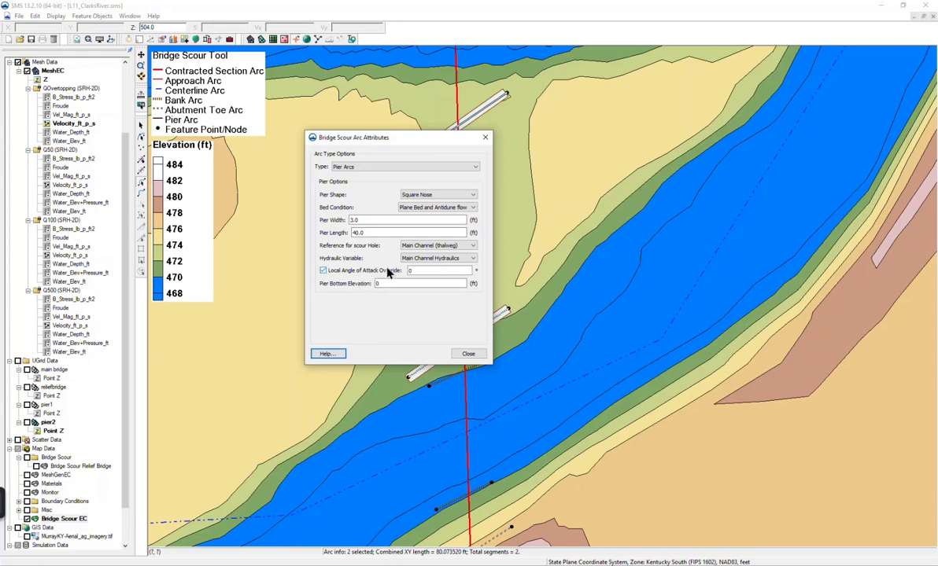
pyautogui.moveTo(413, 270); pyautogui.dragTo(400, 274)
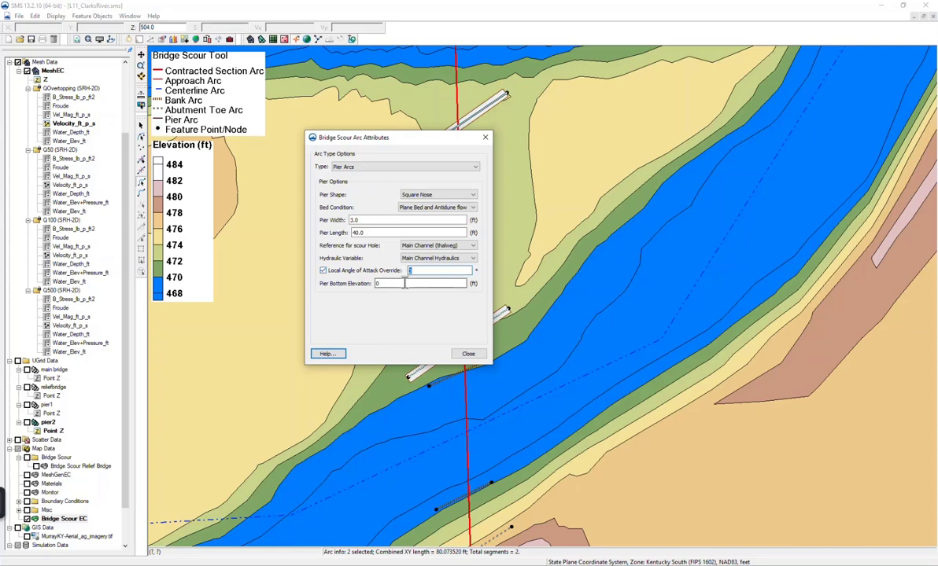
pyautogui.write('20')
pyautogui.press('Tab')
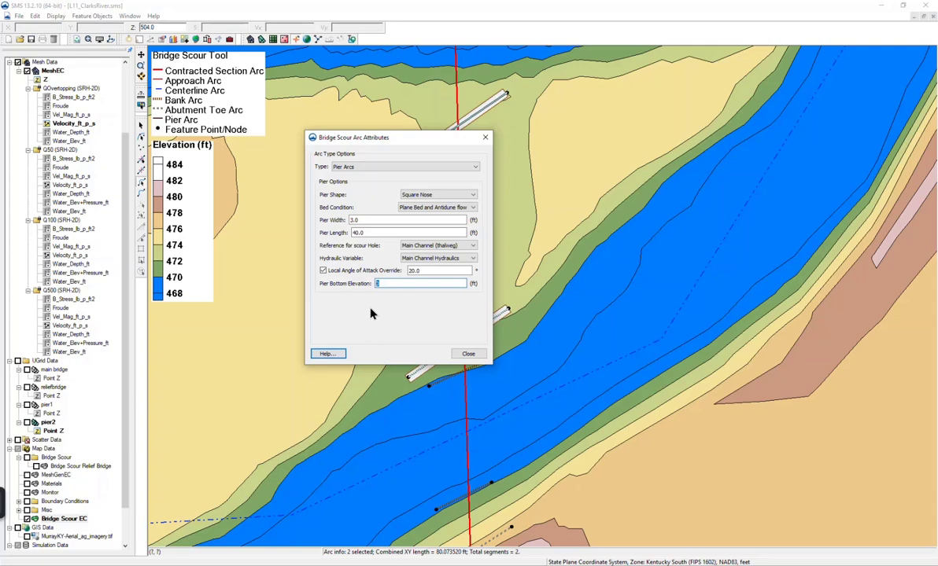
pyautogui.write('430')
pyautogui.click(468, 354)
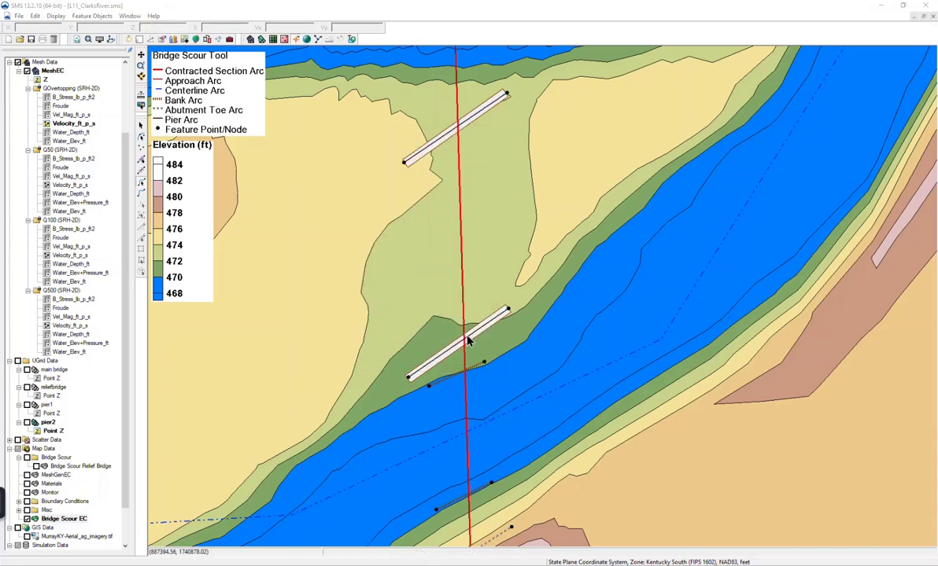
# - Review the complete bridge scour arc layout from the main bridge crossing upstream to the approach section
pyautogui.scroll(-3, 464, 332)
pyautogui.scroll(-2, 471, 342)
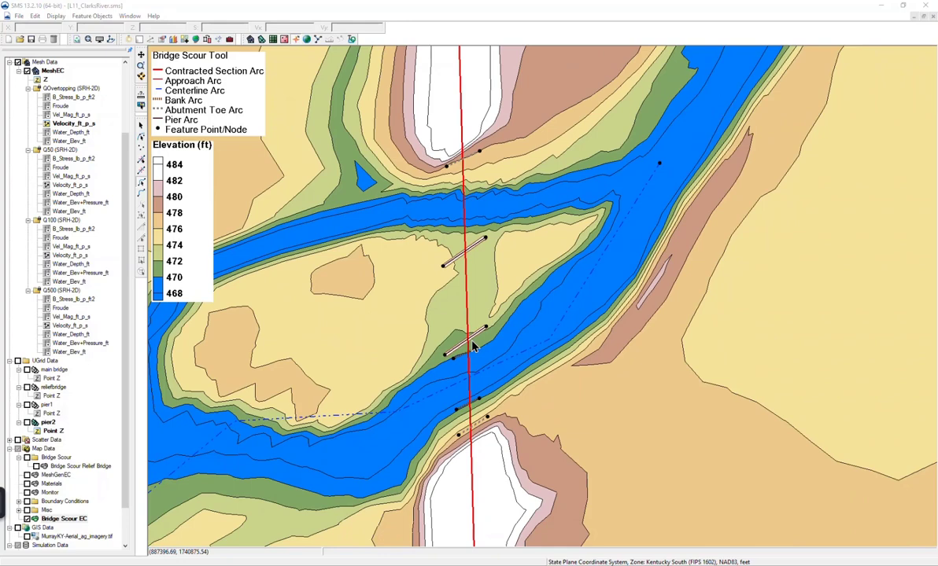
pyautogui.scroll(-4, 473, 346)
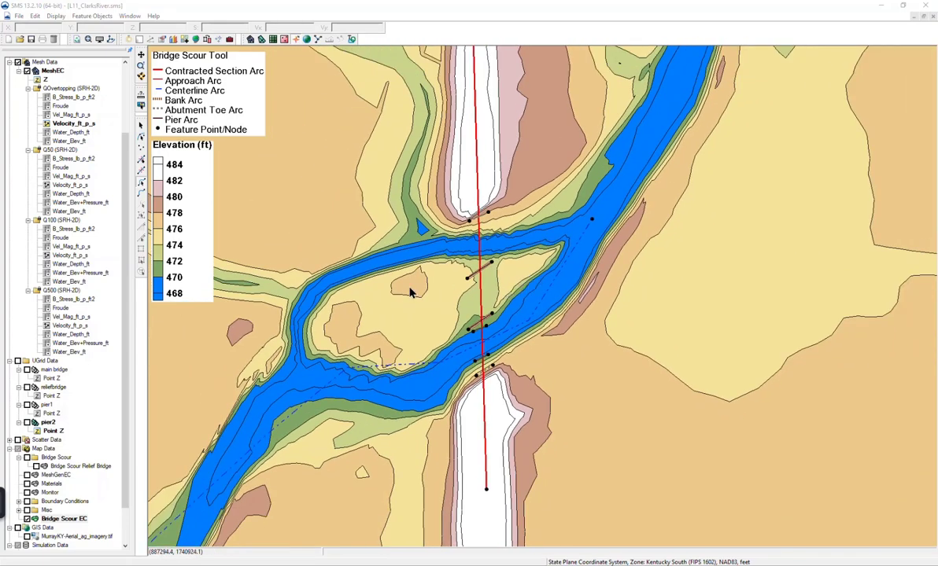
pyautogui.moveTo(396, 298); pyautogui.dragTo(559, 306)
pyautogui.scroll(-3, 701, 324)
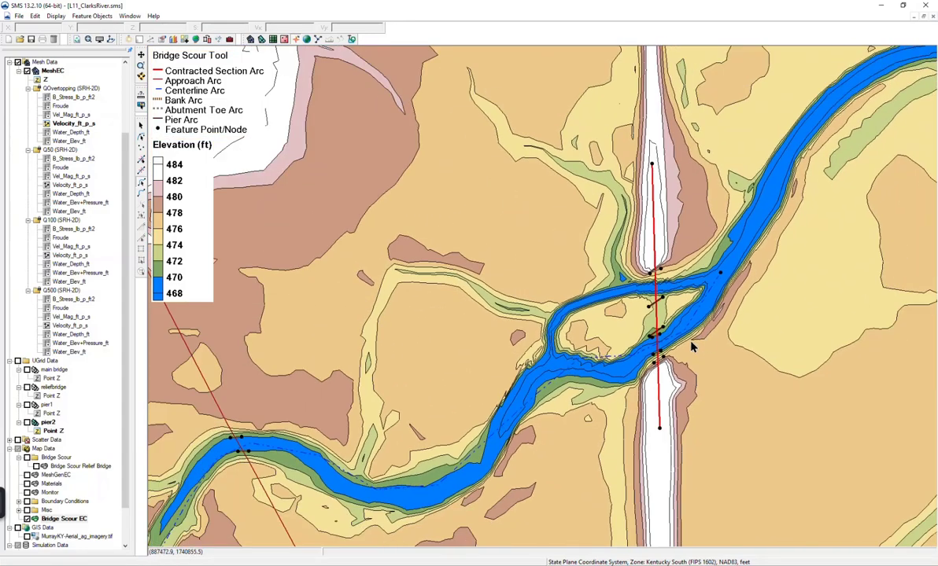
pyautogui.scroll(-2, 692, 347)
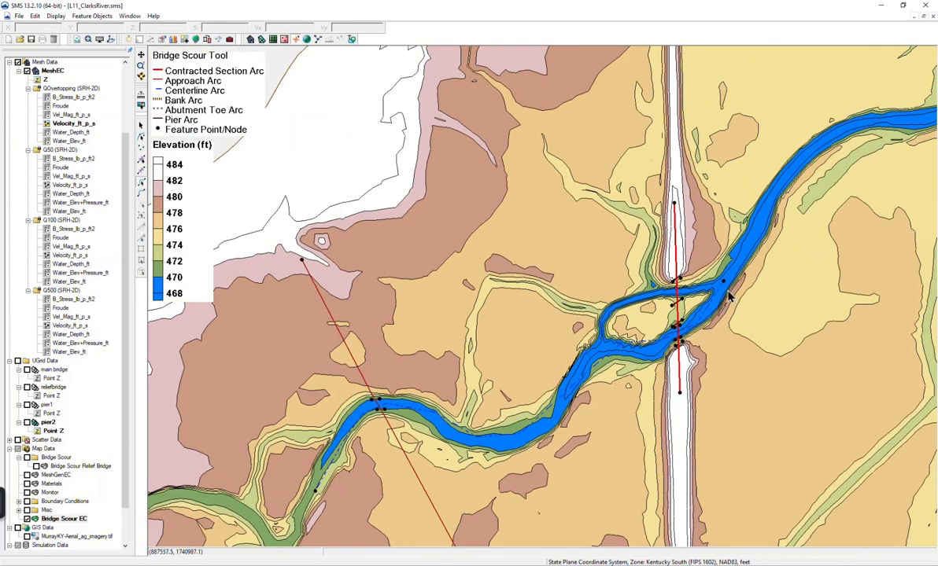
pyautogui.moveTo(540, 348); pyautogui.dragTo(515, 276)
pyautogui.scroll(-1, 515, 276)
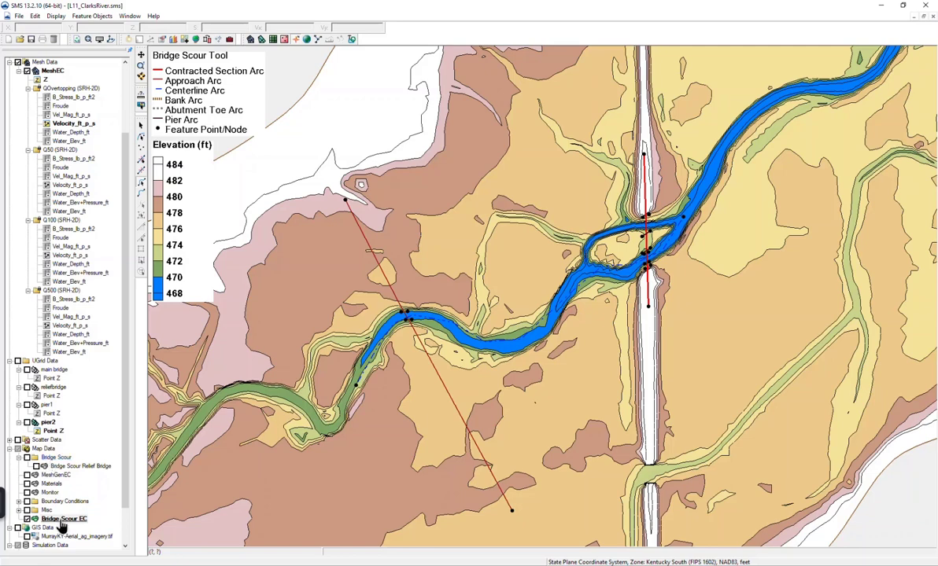
# - Make Bridge Scour Relief Bridge the active coverage and display it together with Bridge Scour EC
pyautogui.click(62, 466)
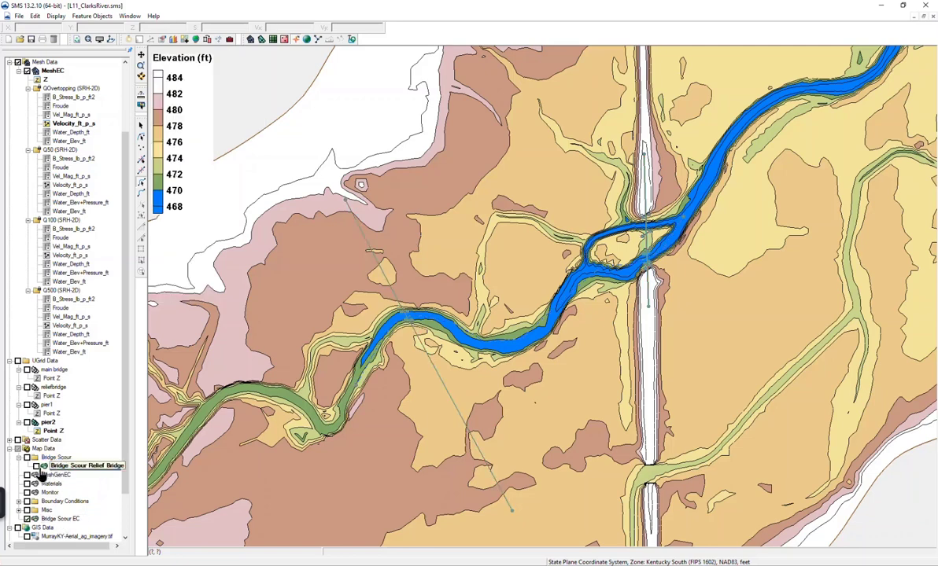
pyautogui.click(37, 466)
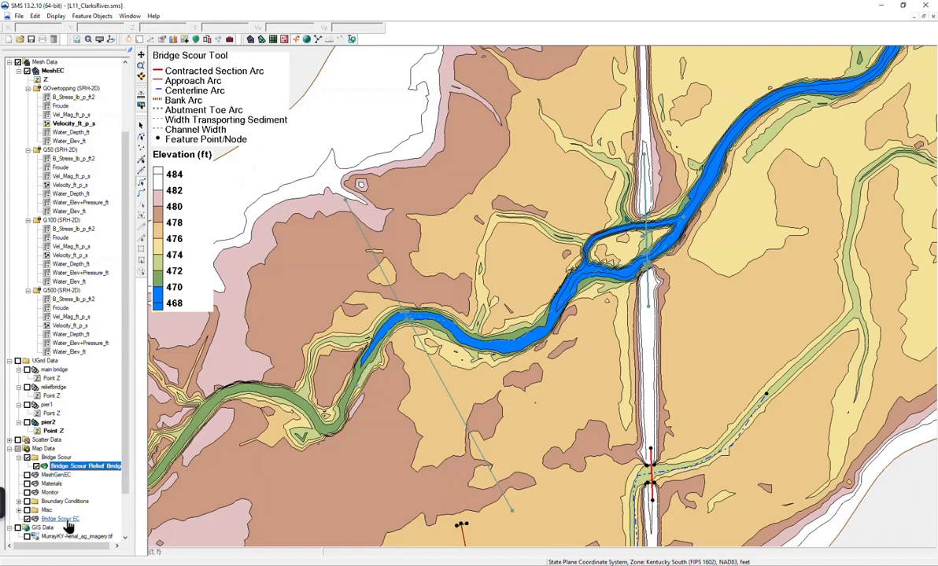
# - Move the Bridge Scour EC coverage into the Bridge Scour folder and make Bridge Scour Relief Bridge the active coverage
pyautogui.moveTo(67, 525); pyautogui.dragTo(75, 466)
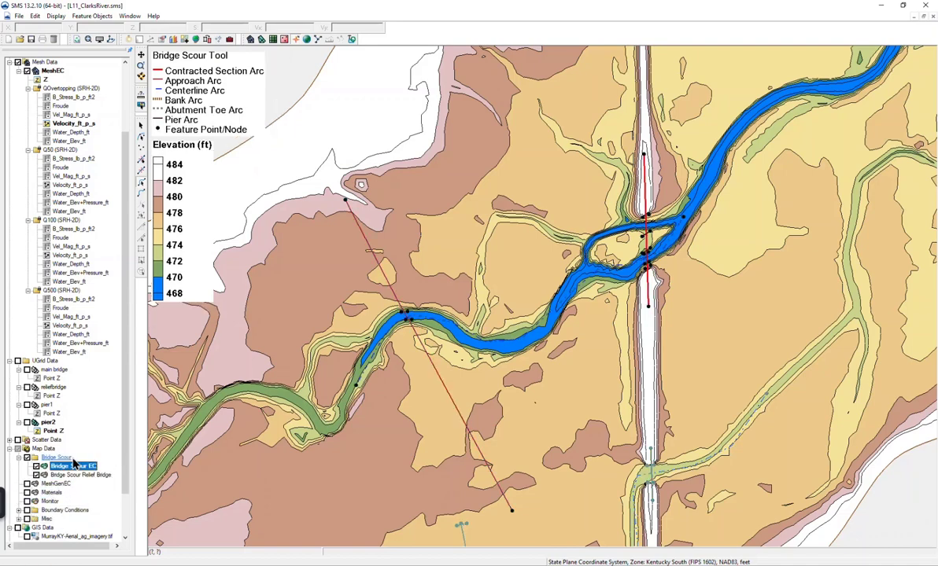
pyautogui.scroll(-2, 57, 464)
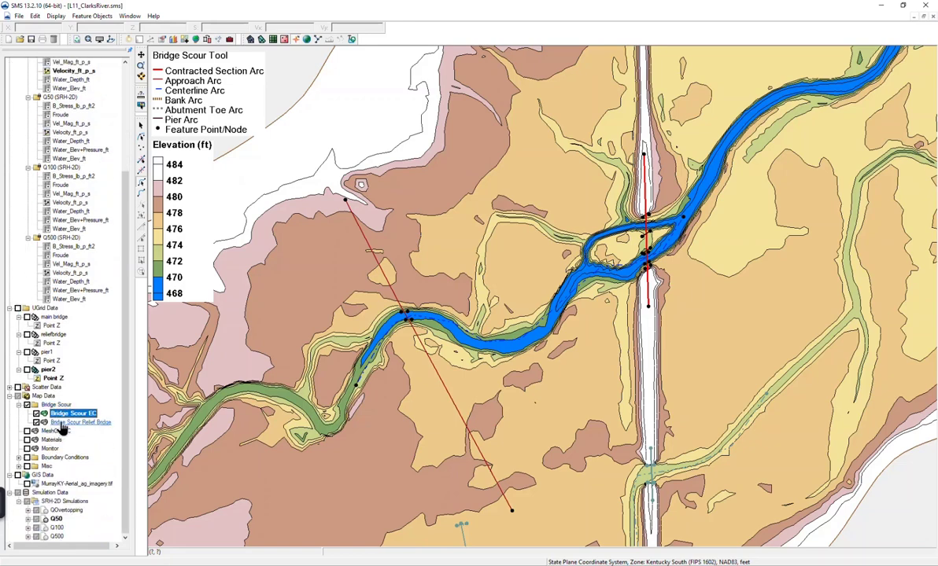
pyautogui.click(63, 423)
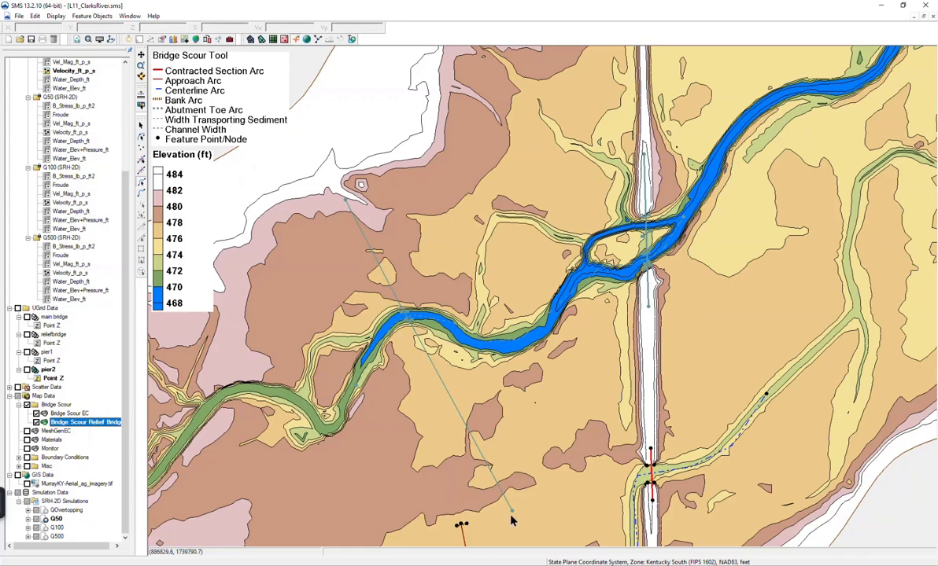
# - Turn on vectors for the 2D mesh and examine the flow directions around the relief bridge, its approach arc and the main bridge
pyautogui.moveTo(541, 532); pyautogui.dragTo(521, 458)
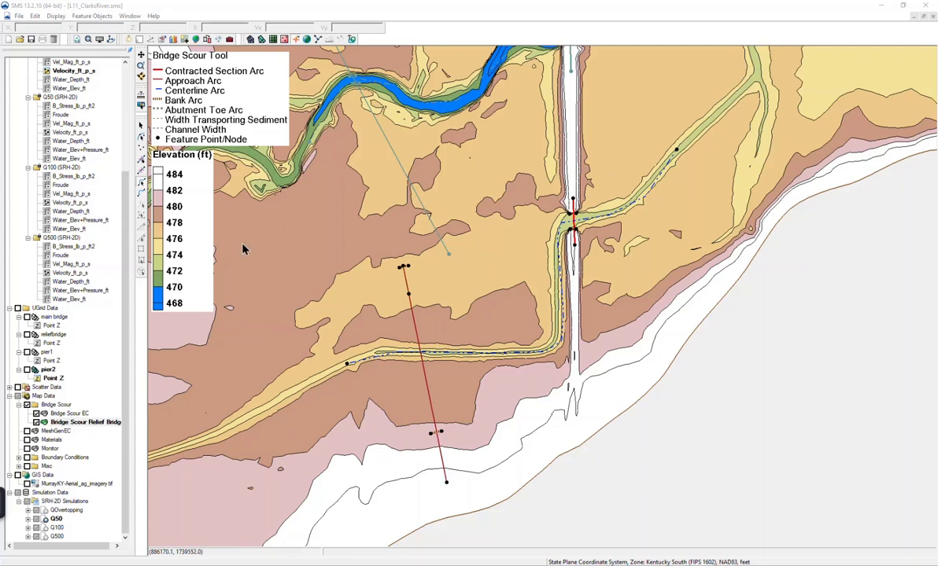
pyautogui.click(99, 40)
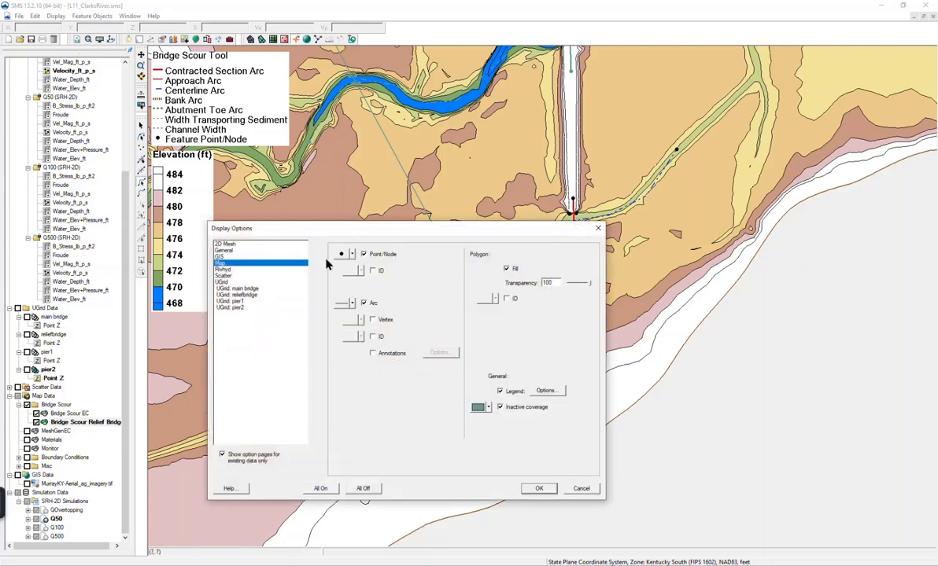
pyautogui.click(223, 244)
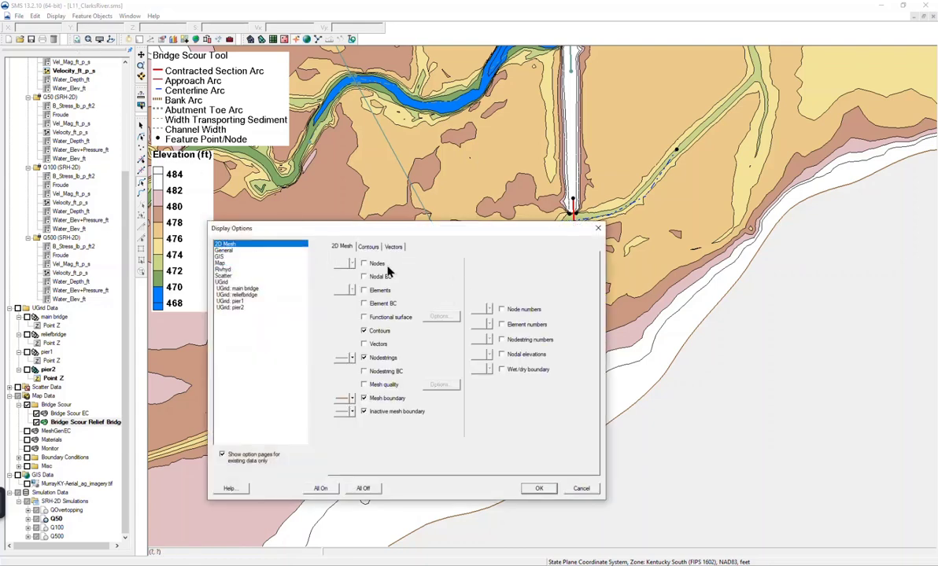
pyautogui.click(361, 343)
pyautogui.click(540, 489)
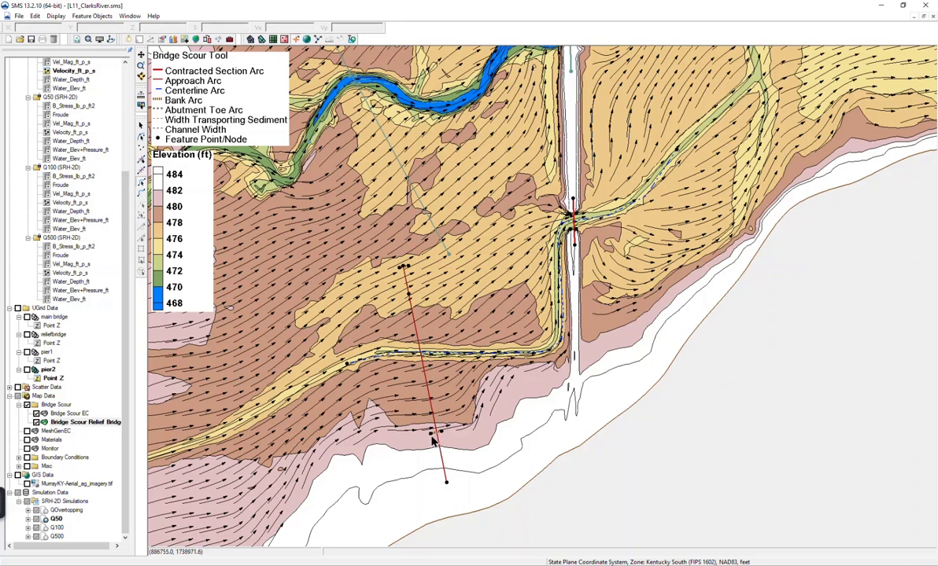
pyautogui.scroll(3, 431, 445)
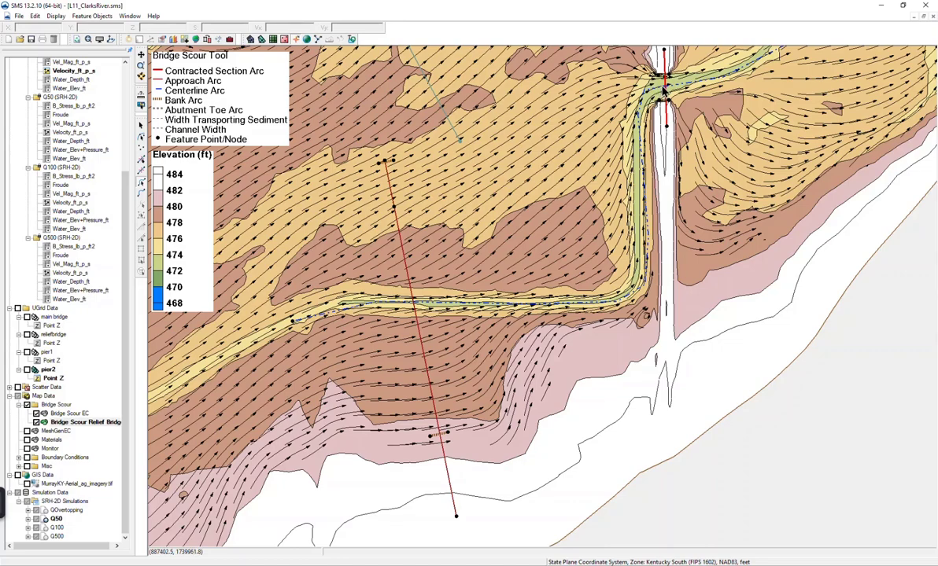
pyautogui.scroll(-5, 639, 360)
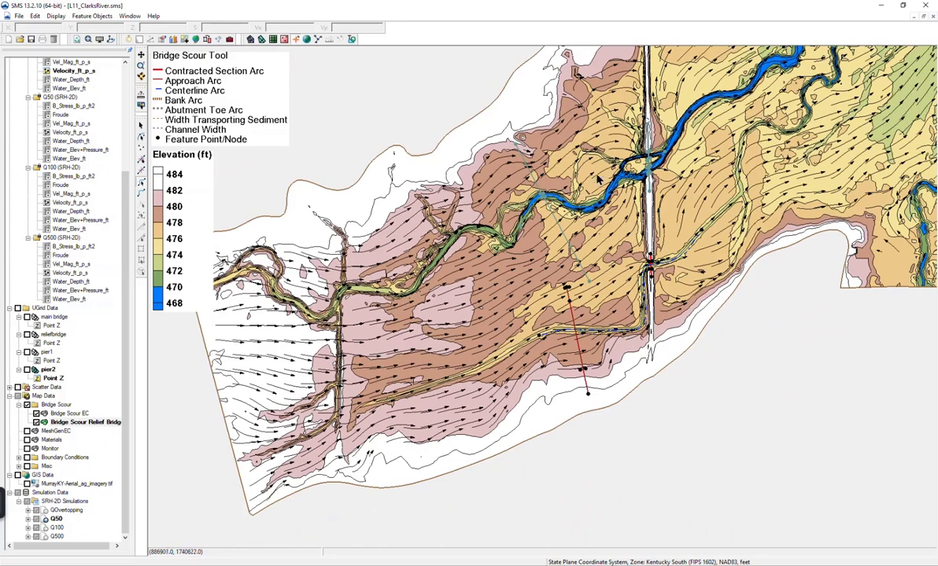
pyautogui.moveTo(599, 181); pyautogui.dragTo(564, 208)
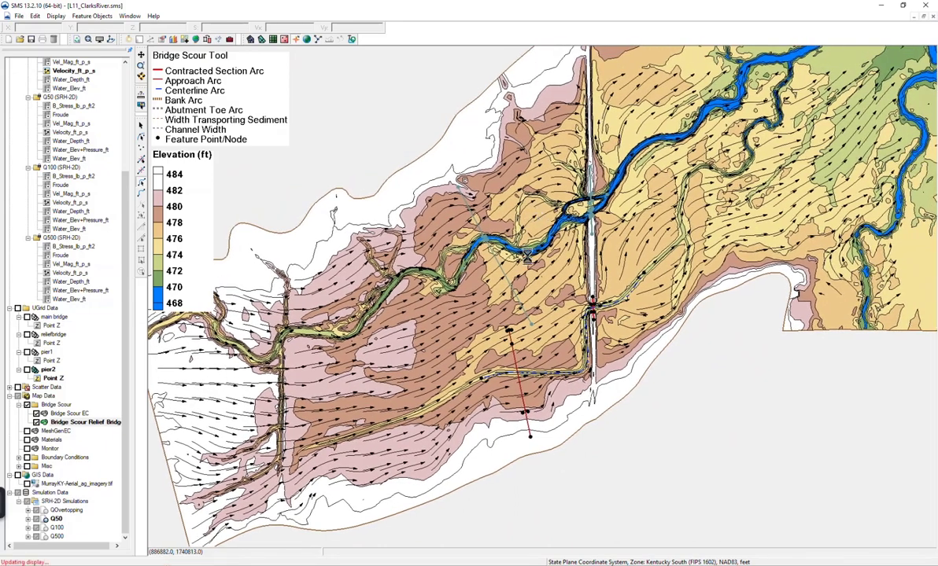
# - Hide Bridge Scour Relief Bridge, make Bridge Scour EC the active coverage and open its bridge scour properties
pyautogui.click(36, 422)
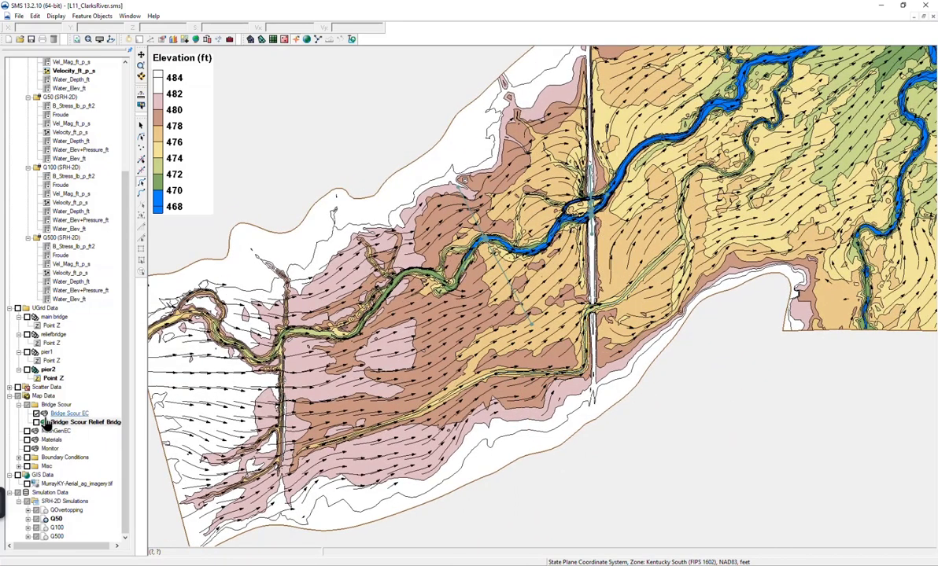
pyautogui.click(58, 415)
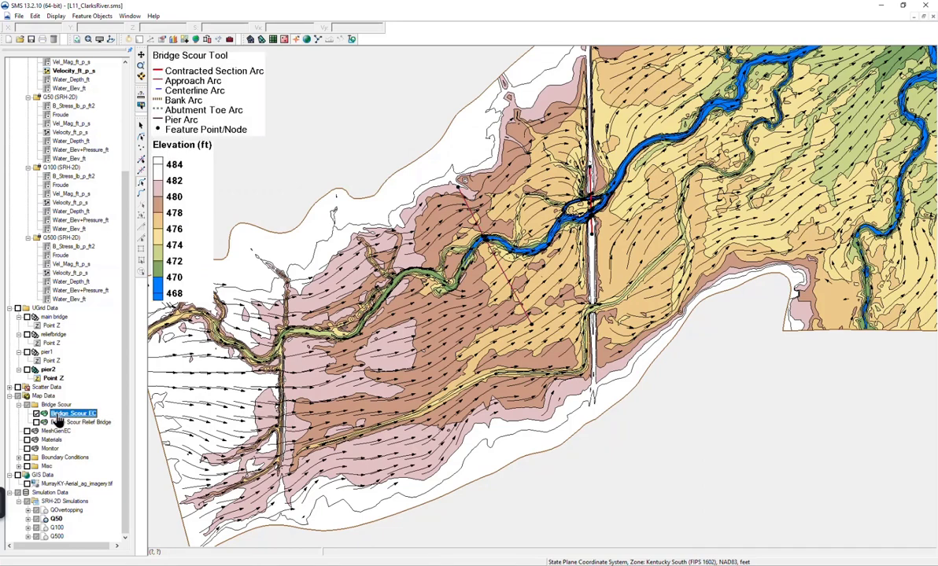
pyautogui.rightClick(56, 420)
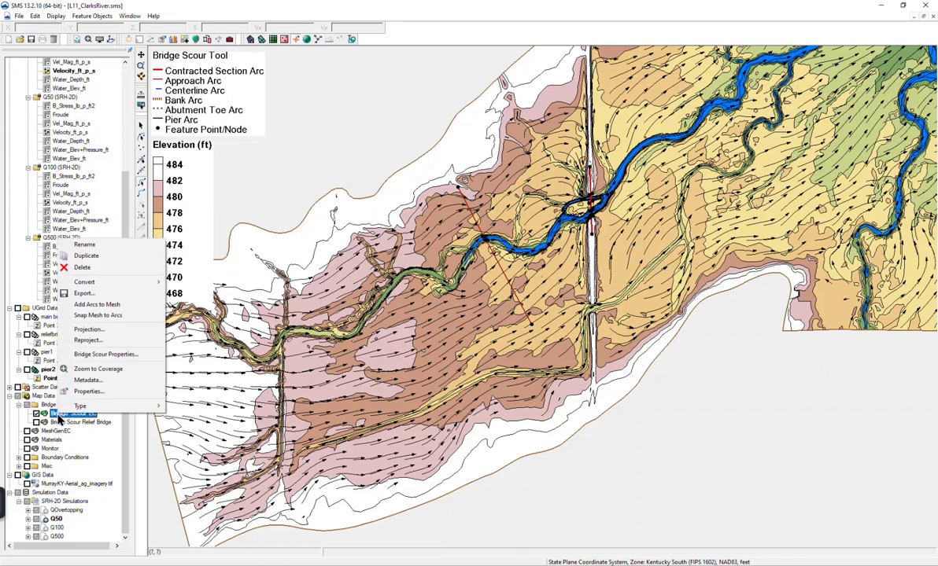
pyautogui.click(104, 354)
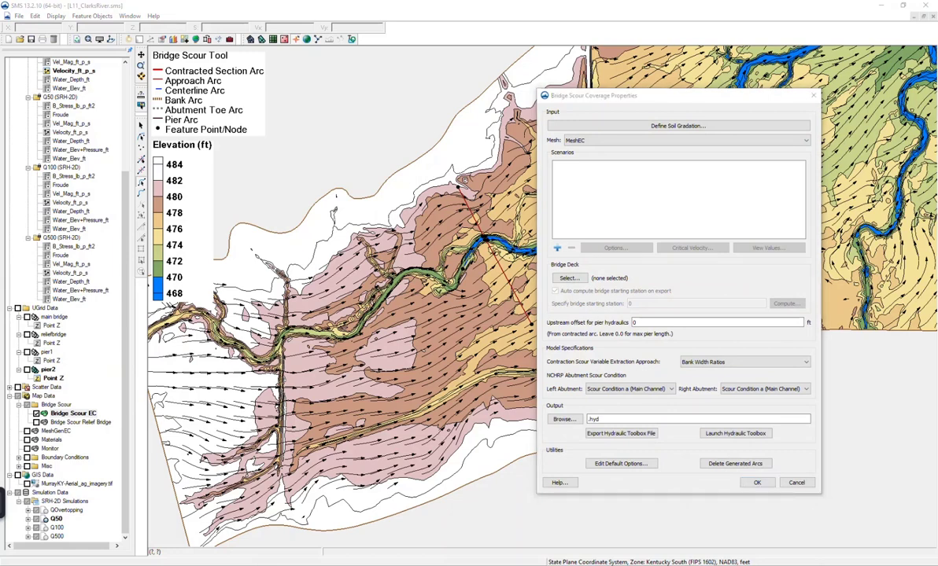
pyautogui.moveTo(652, 96); pyautogui.dragTo(564, 95)
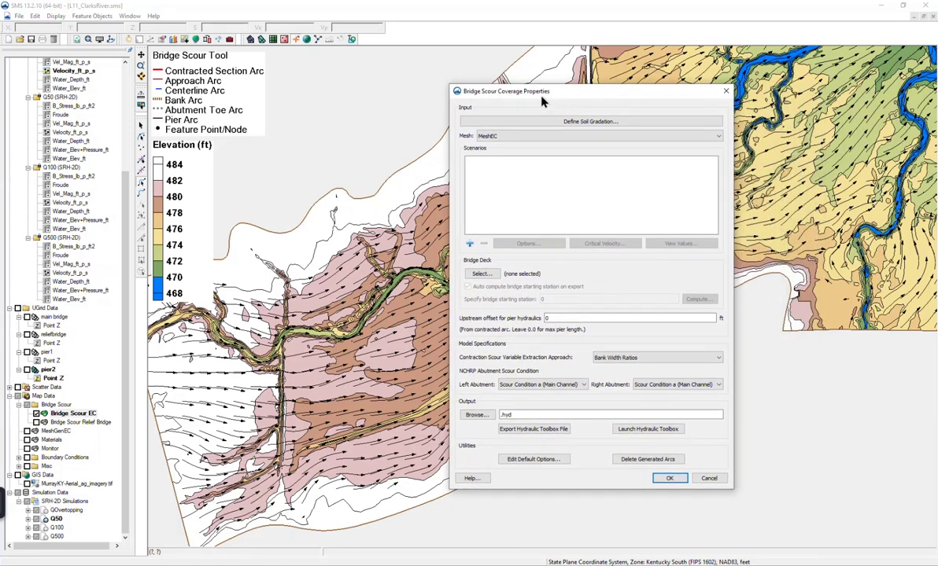
# - Define the soil gradation with 1 point: sediment particle diameter .0047 ft and percent passing .5
pyautogui.click(573, 124)
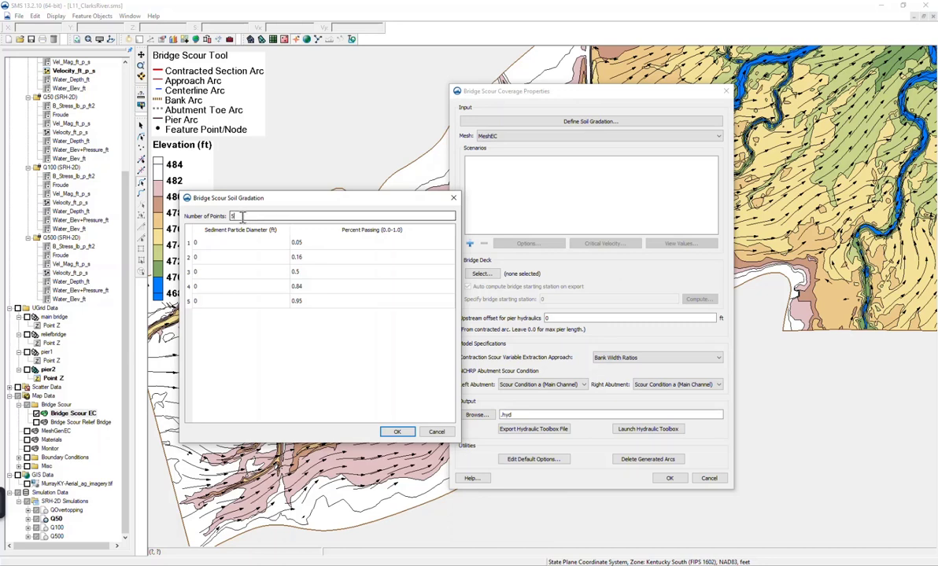
pyautogui.press('BackSpace')
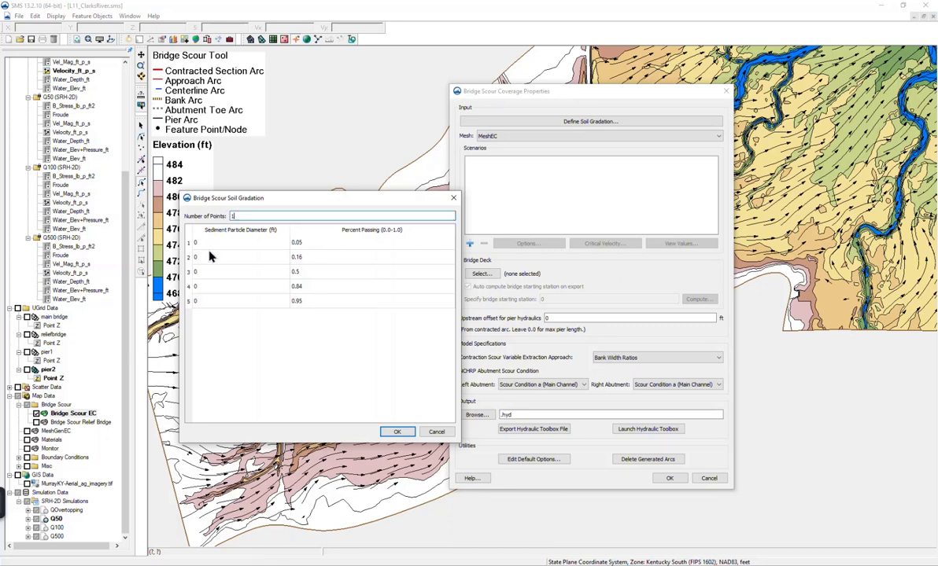
pyautogui.write('1')
pyautogui.click(260, 243)
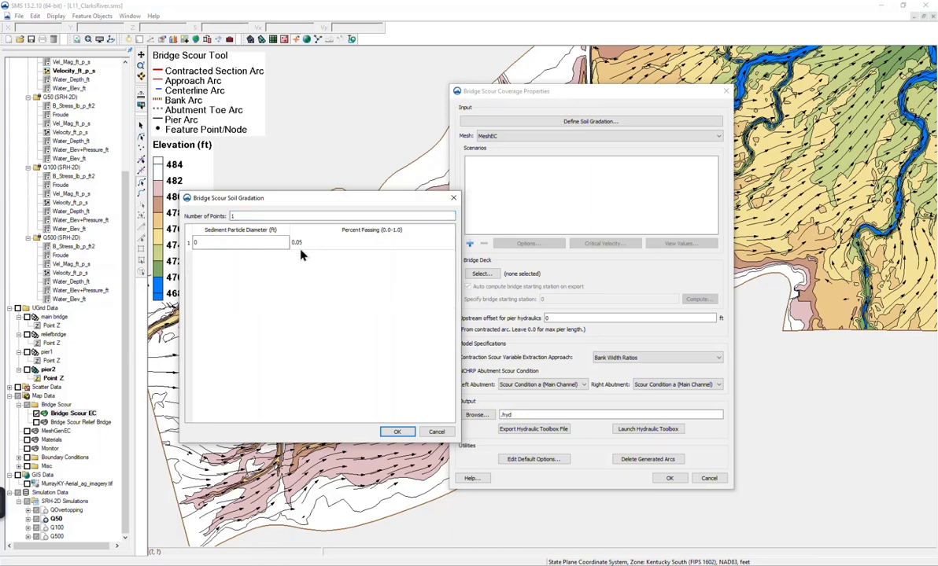
pyautogui.click(247, 244)
pyautogui.write('.0047')
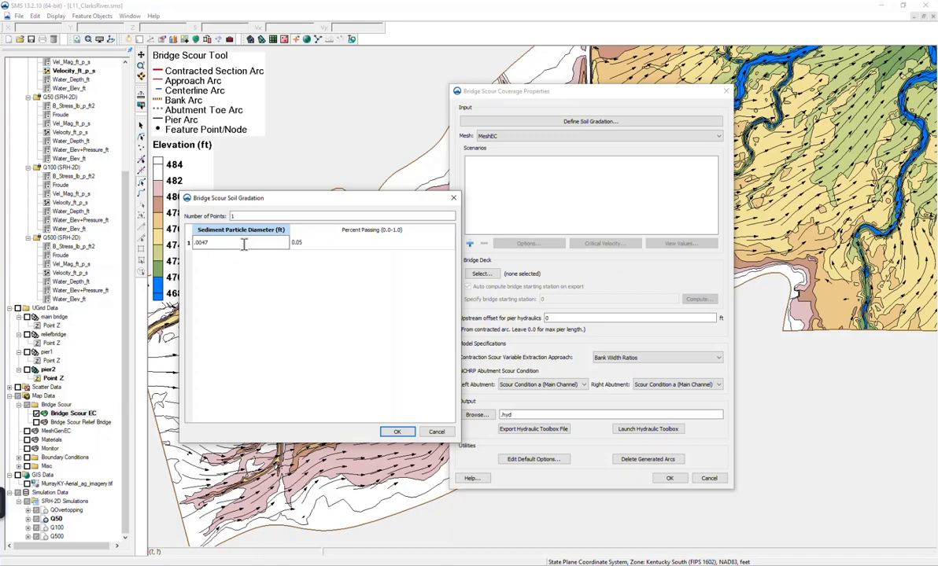
pyautogui.click(325, 244)
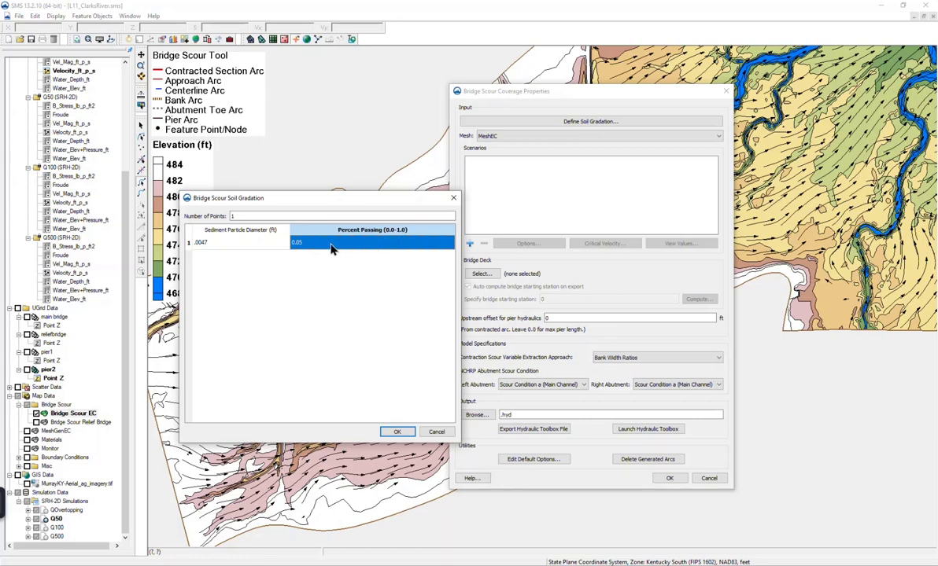
pyautogui.write('.5')
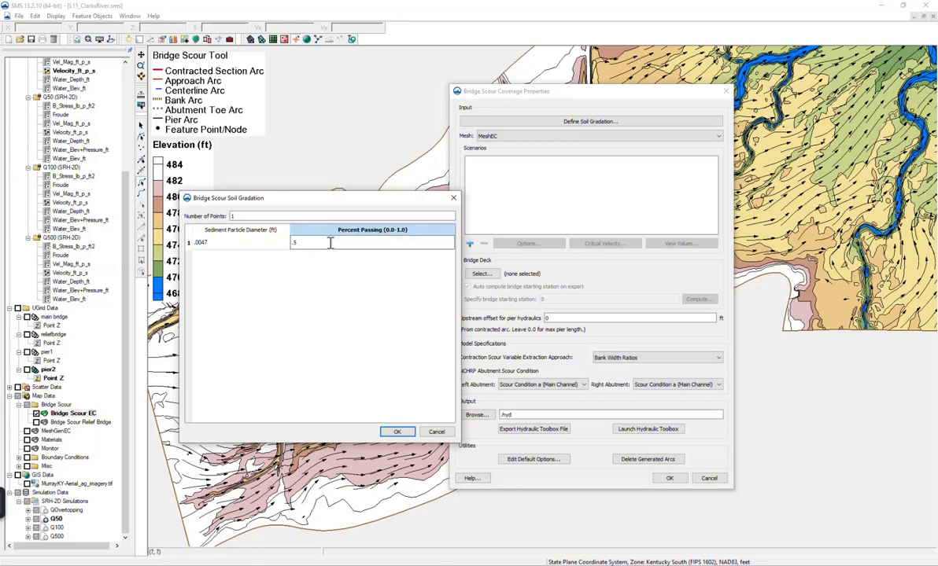
pyautogui.hotkey('shift', 'Tab')
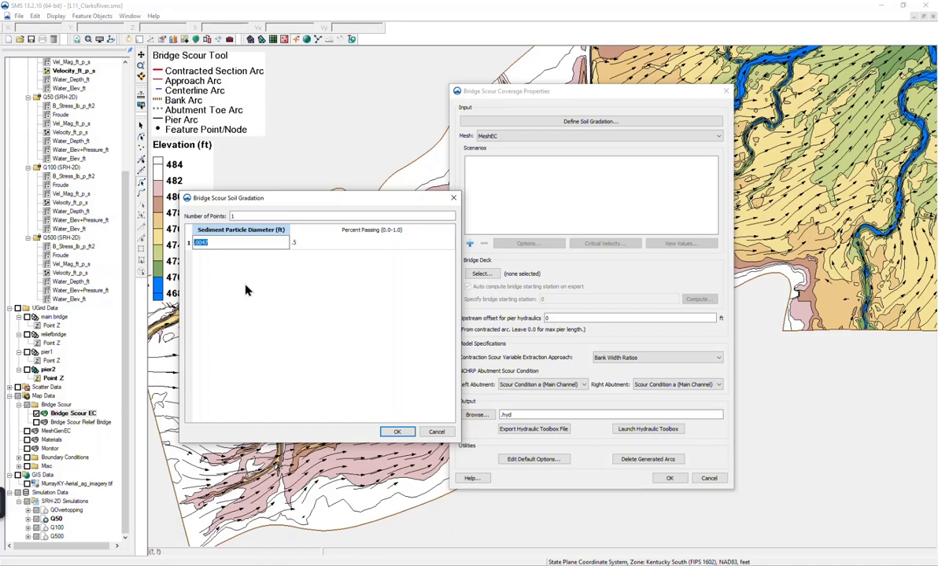
pyautogui.press('Return')
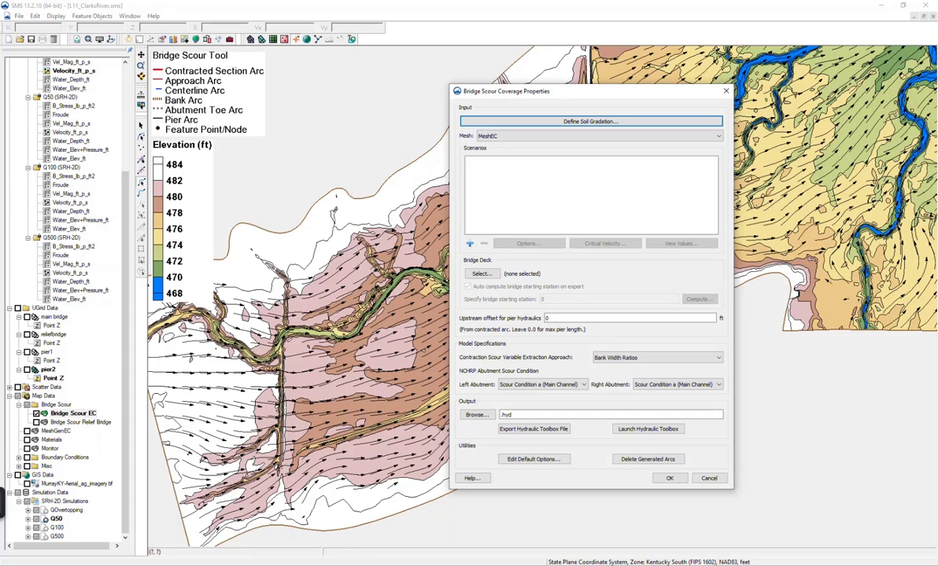
# - Use MeshEC as the mesh and add a scour scenario populated from the QOvertopping (SRH-2D) dataset folder
pyautogui.click(504, 135)
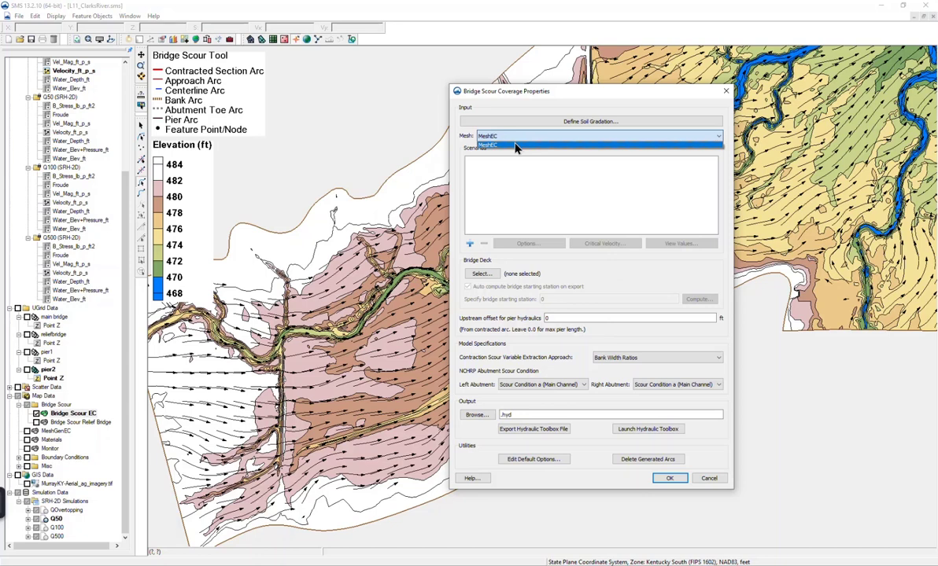
pyautogui.click(515, 146)
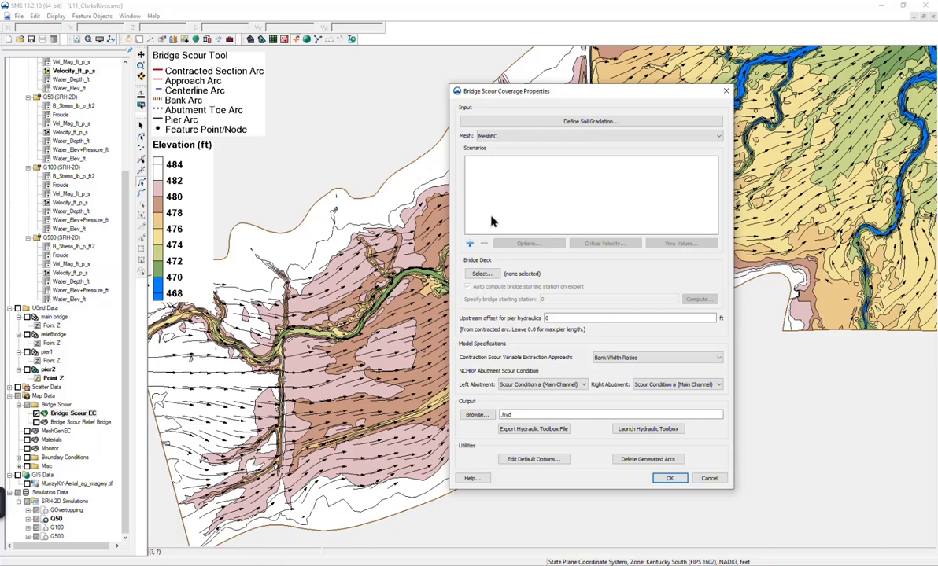
pyautogui.click(470, 244)
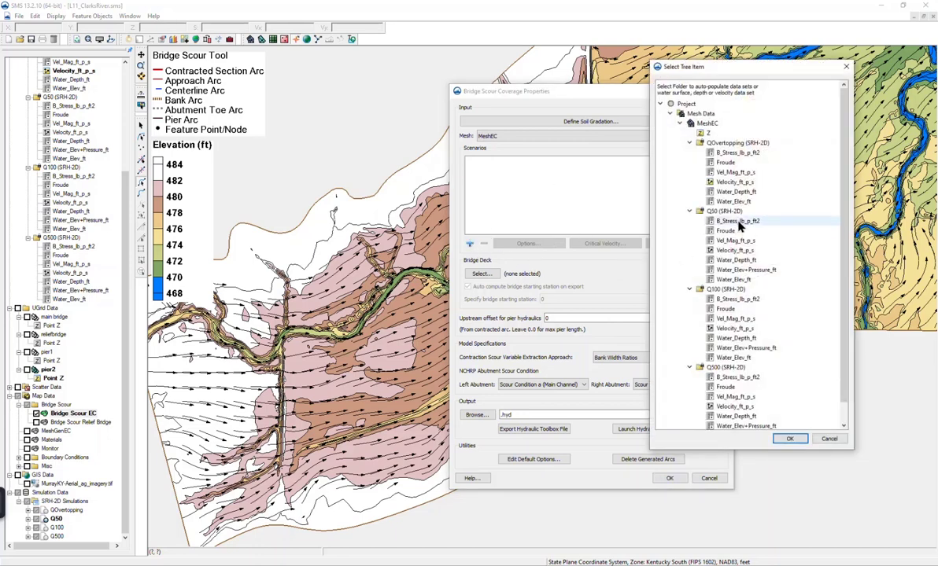
pyautogui.click(734, 145)
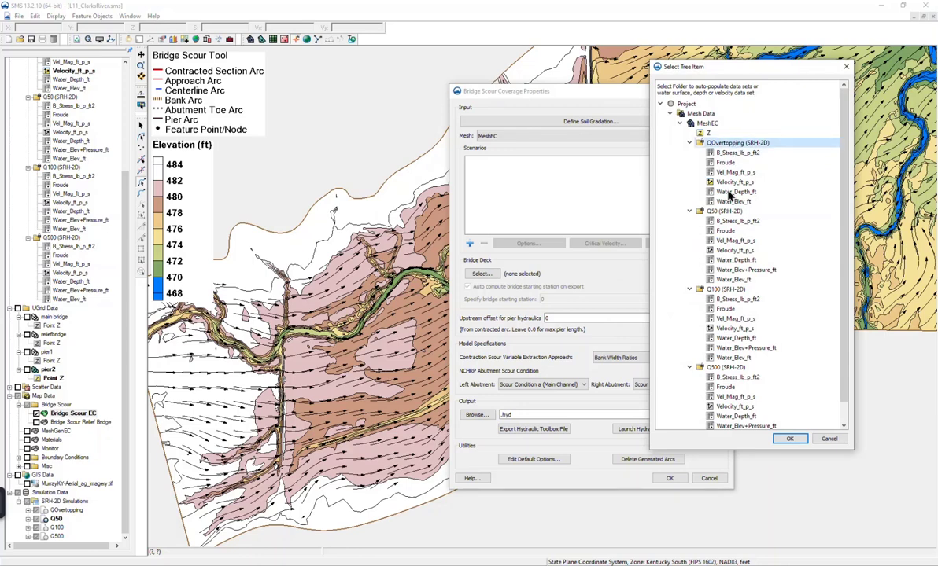
pyautogui.click(799, 443)
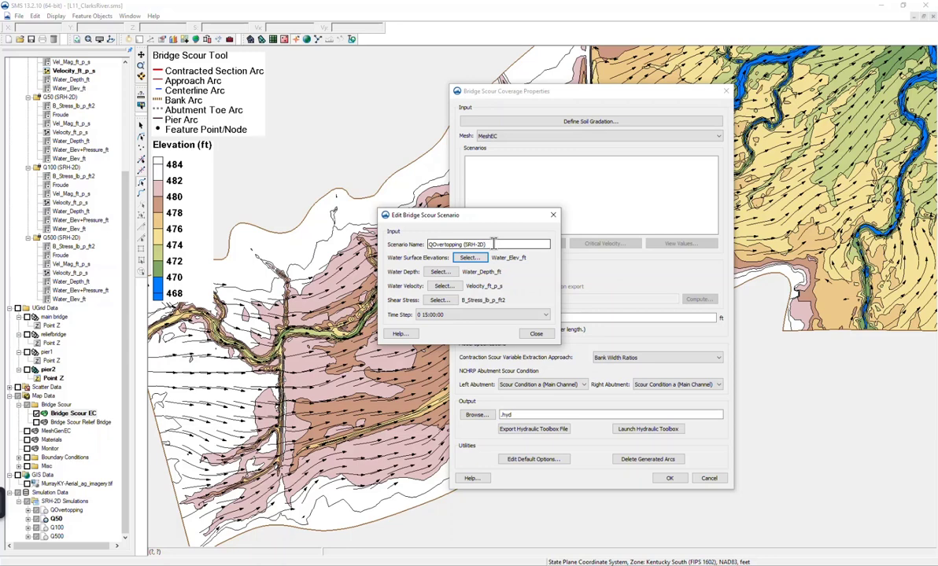
# - Shorten the scenario name to QOvertopping and use the 0 15:00:00 time step
pyautogui.press('BackSpace')
pyautogui.press('BackSpace')
pyautogui.press('BackSpace')
pyautogui.press('BackSpace')
pyautogui.press('BackSpace')
pyautogui.press('BackSpace')
pyautogui.press('BackSpace')
pyautogui.press('BackSpace')
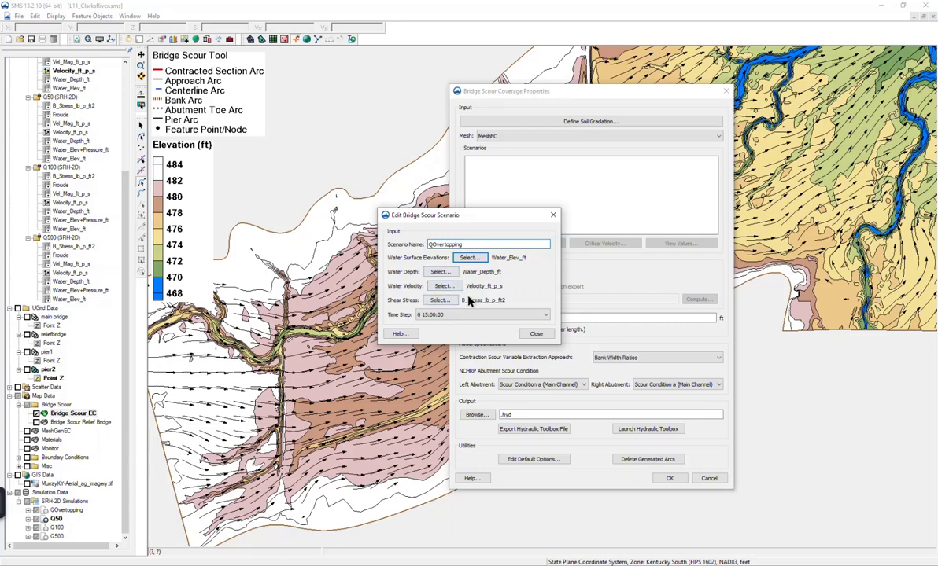
pyautogui.click(481, 315)
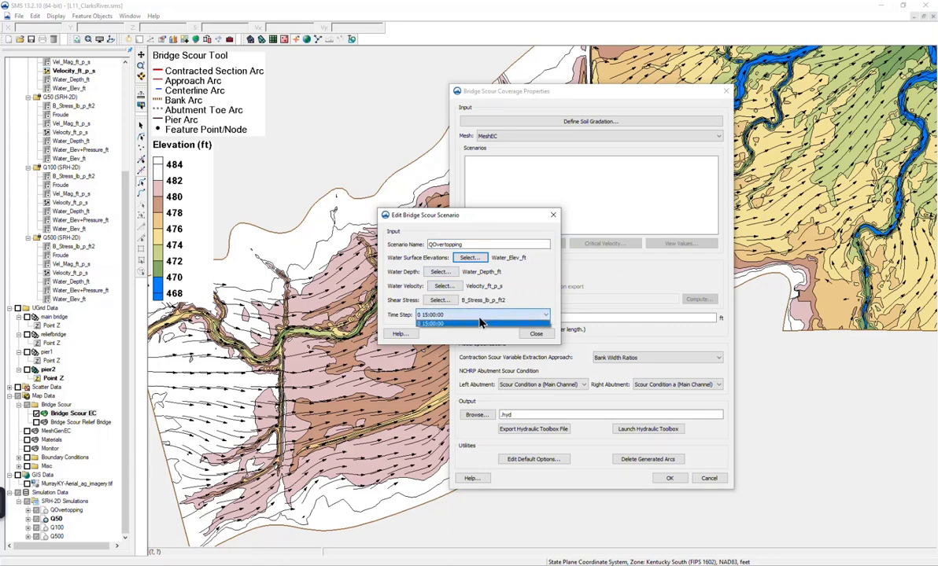
pyautogui.click(480, 322)
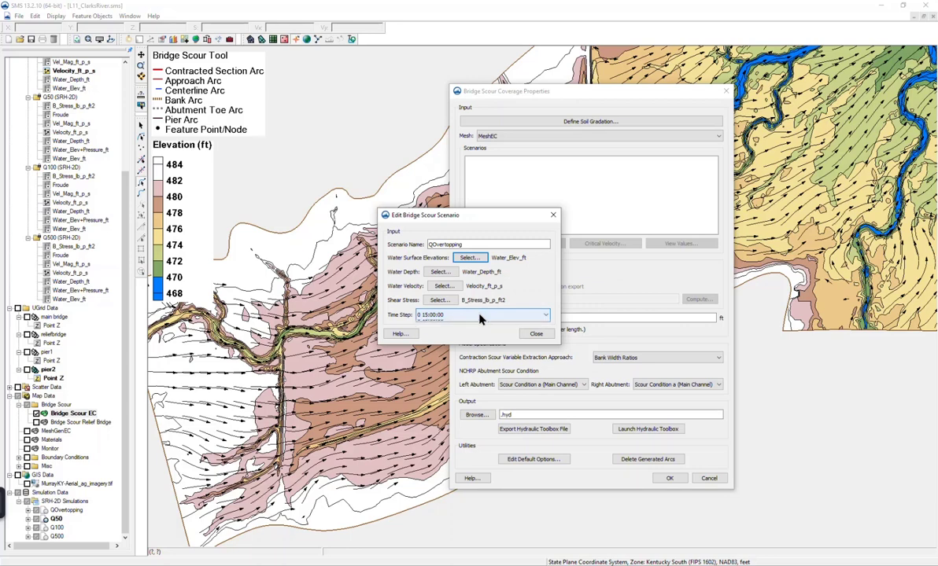
pyautogui.click(480, 316)
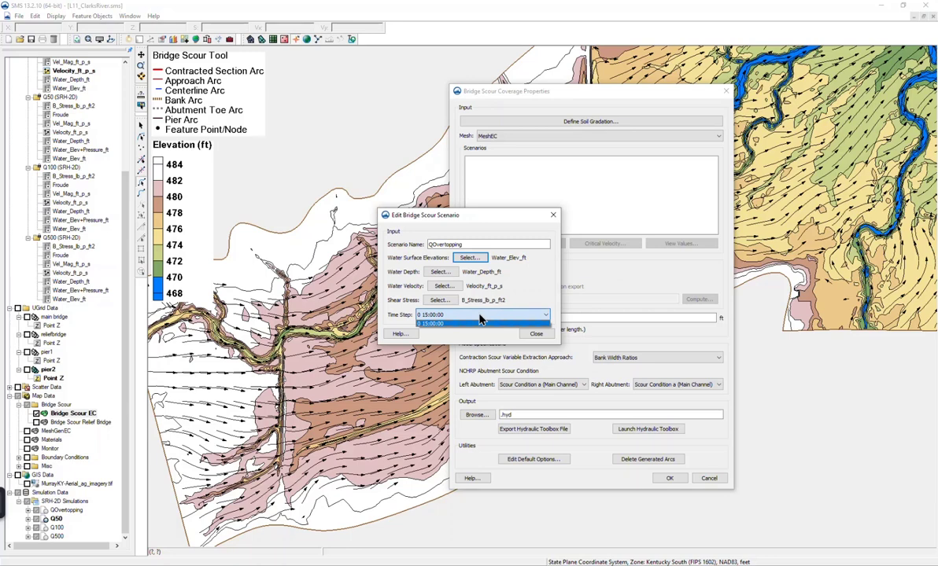
pyautogui.click(480, 319)
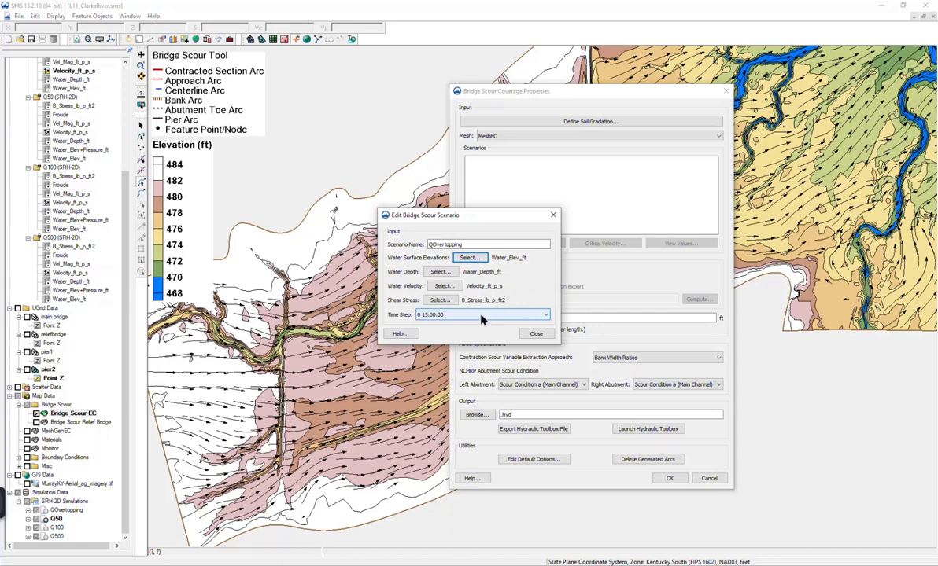
pyautogui.click(535, 333)
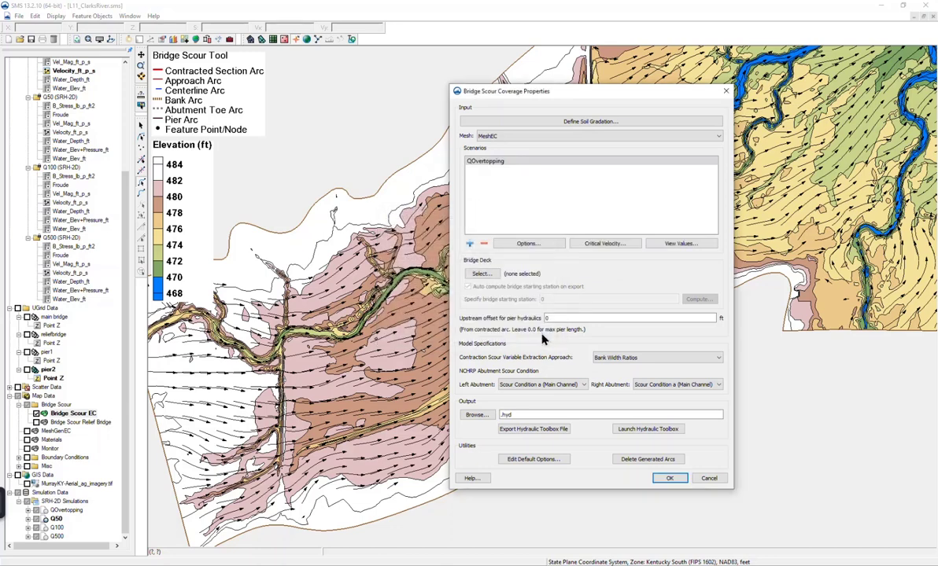
# - Add a scour scenario populated from the Q50 (SRH-2D) dataset folder and shorten its name to Q50
pyautogui.click(470, 245)
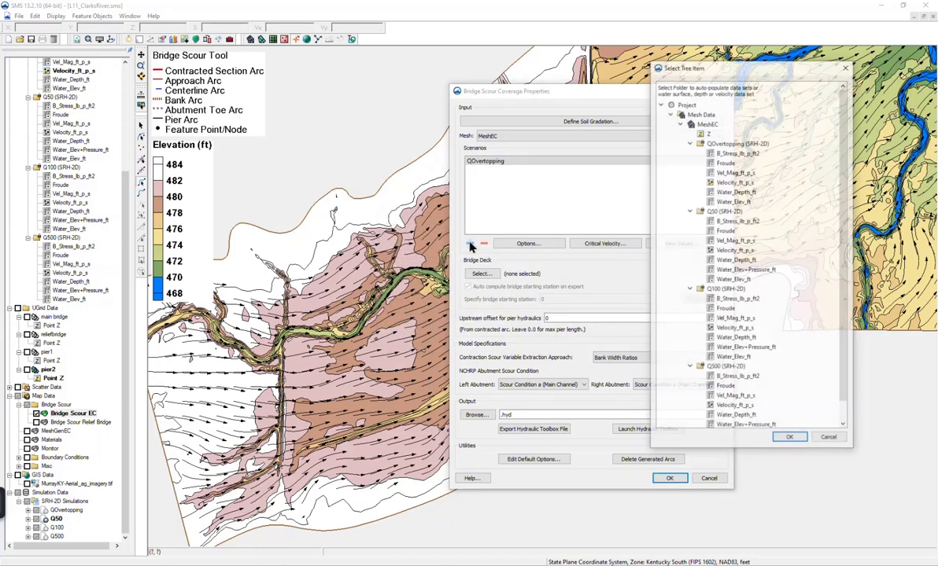
pyautogui.click(718, 214)
pyautogui.click(789, 438)
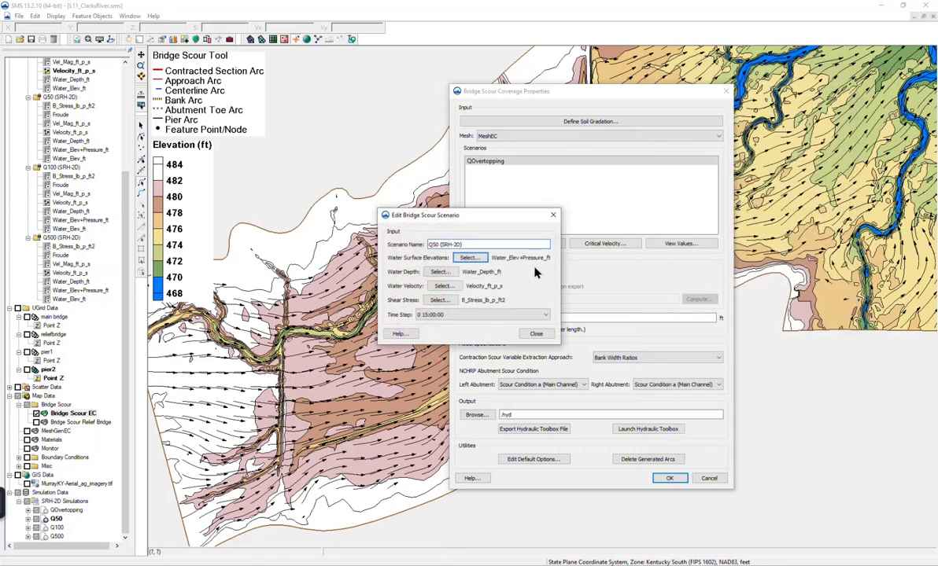
pyautogui.press('BackSpace')
pyautogui.press('BackSpace')
pyautogui.press('BackSpace')
pyautogui.press('BackSpace')
pyautogui.press('BackSpace')
pyautogui.press('BackSpace')
pyautogui.press('BackSpace')
pyautogui.press('BackSpace')
pyautogui.press('BackSpace')
pyautogui.click(536, 334)
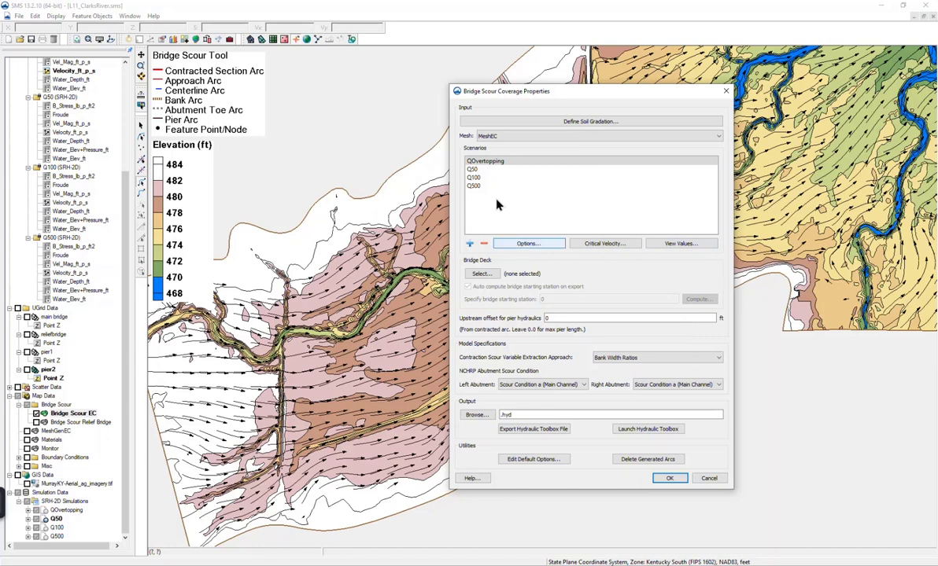
# - Review the Q50 scenario's dataset options and critical velocity settings without changing them
pyautogui.click(478, 170)
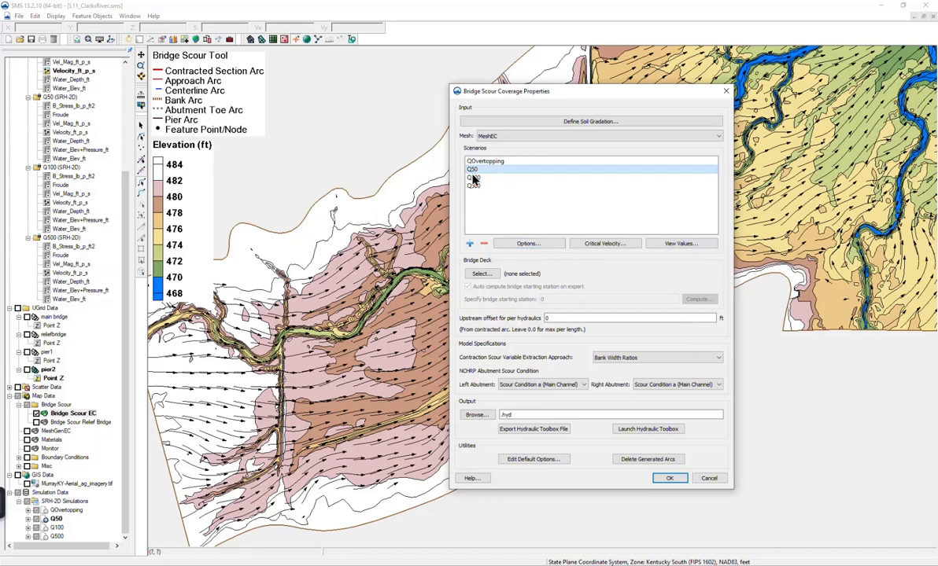
pyautogui.click(533, 245)
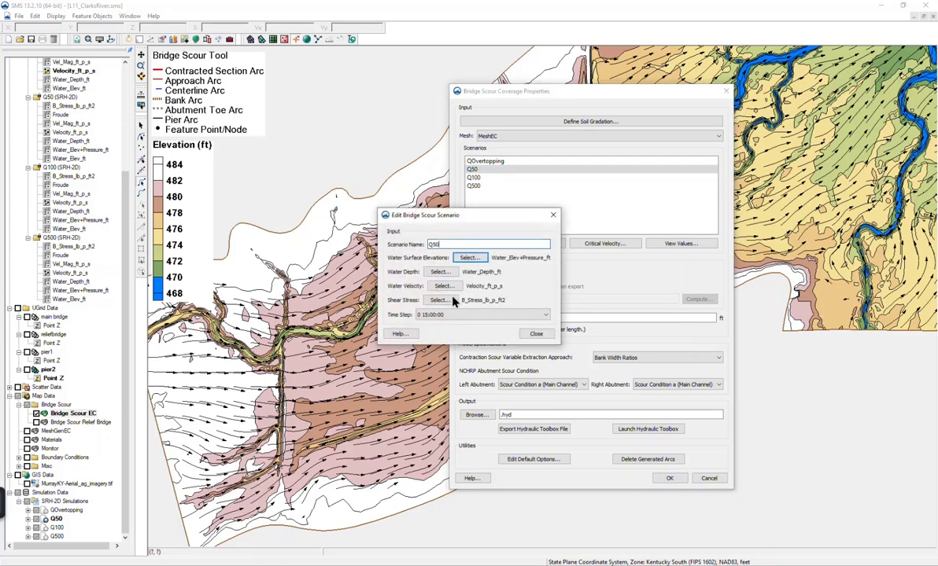
pyautogui.click(538, 334)
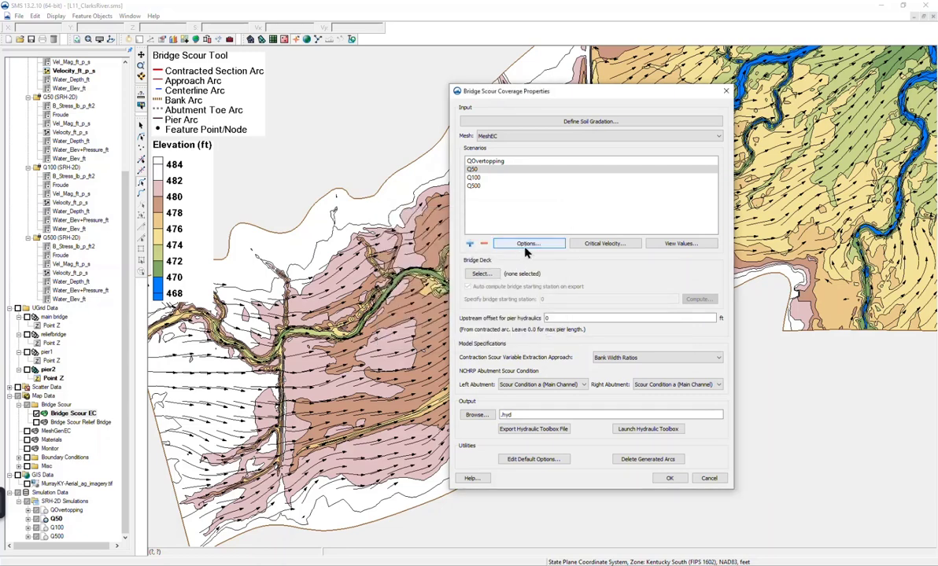
pyautogui.click(478, 169)
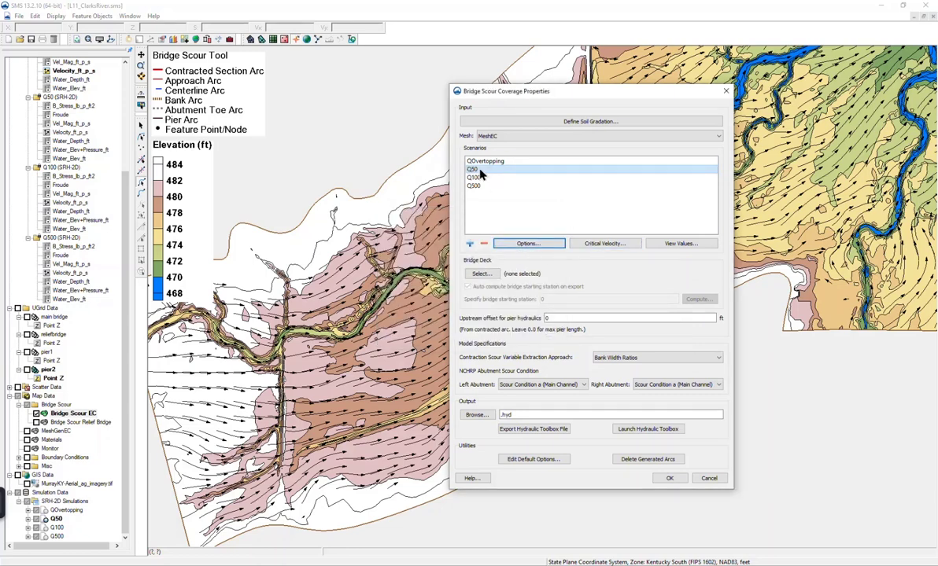
pyautogui.click(598, 245)
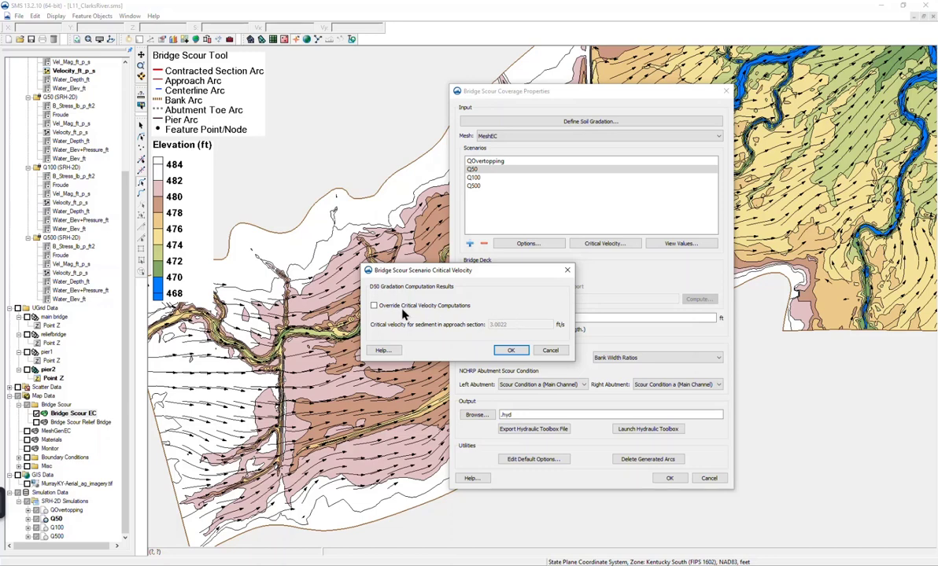
pyautogui.click(567, 270)
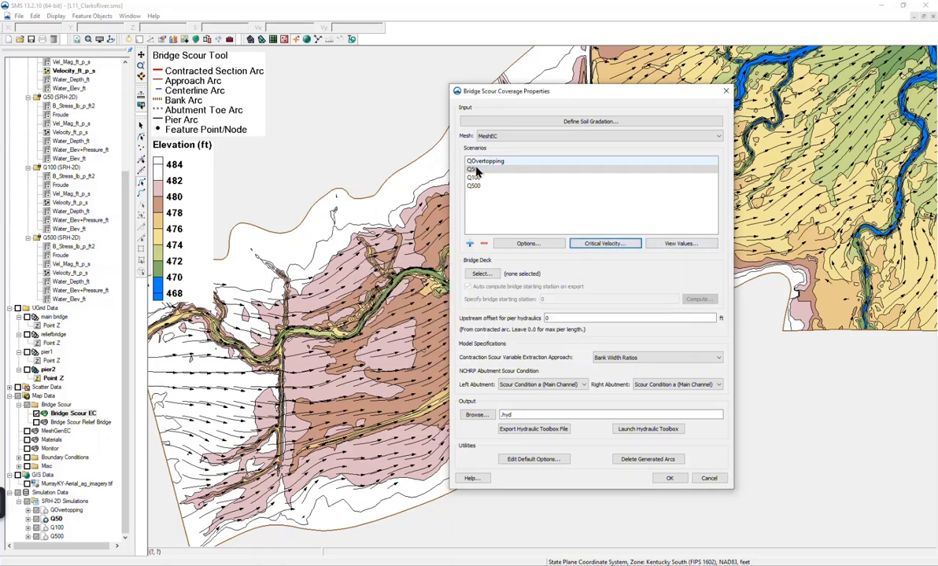
# - Examine the Q50 scenario's computed hydraulic values for the approach section, contracted section, abutments and piers
pyautogui.click(669, 244)
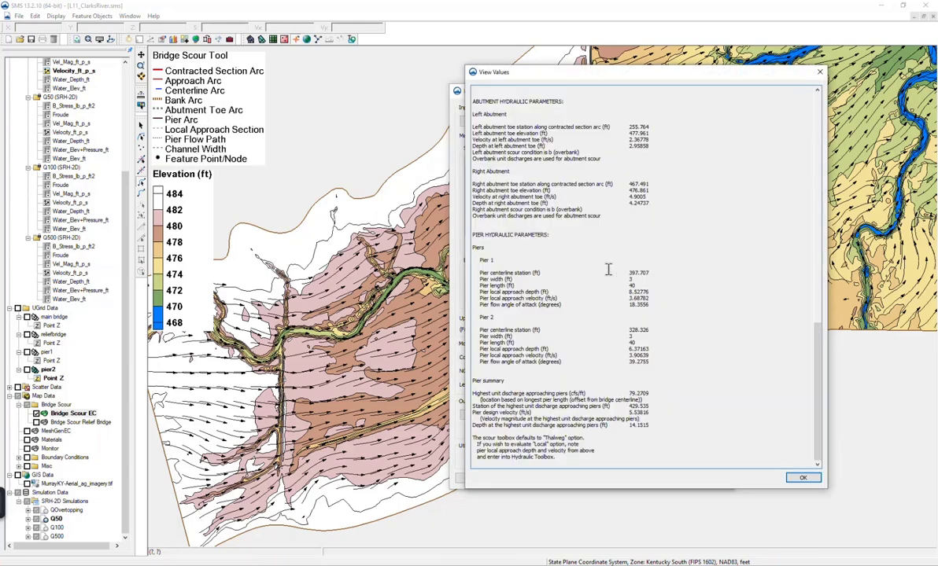
pyautogui.scroll(3, 608, 268)
pyautogui.scroll(10, 608, 268)
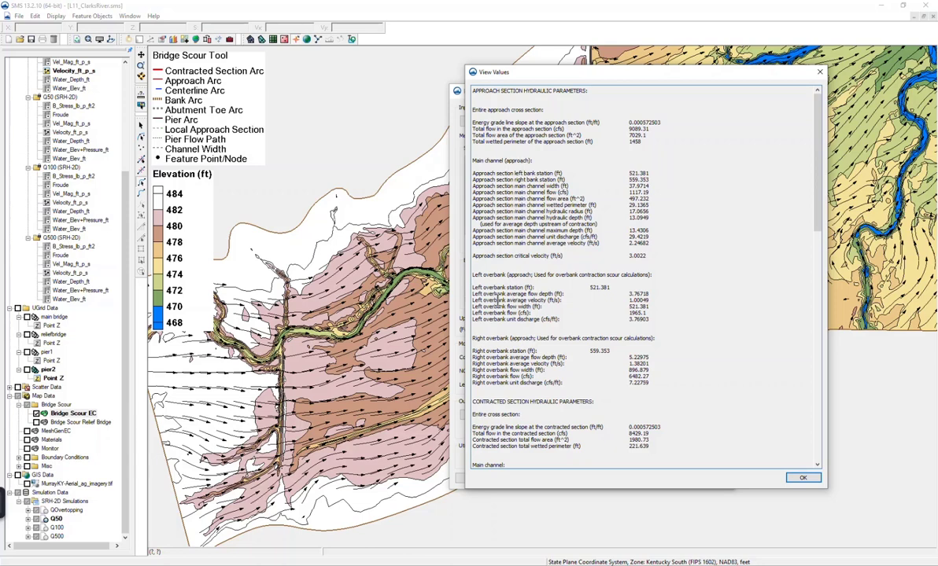
pyautogui.scroll(-4, 530, 319)
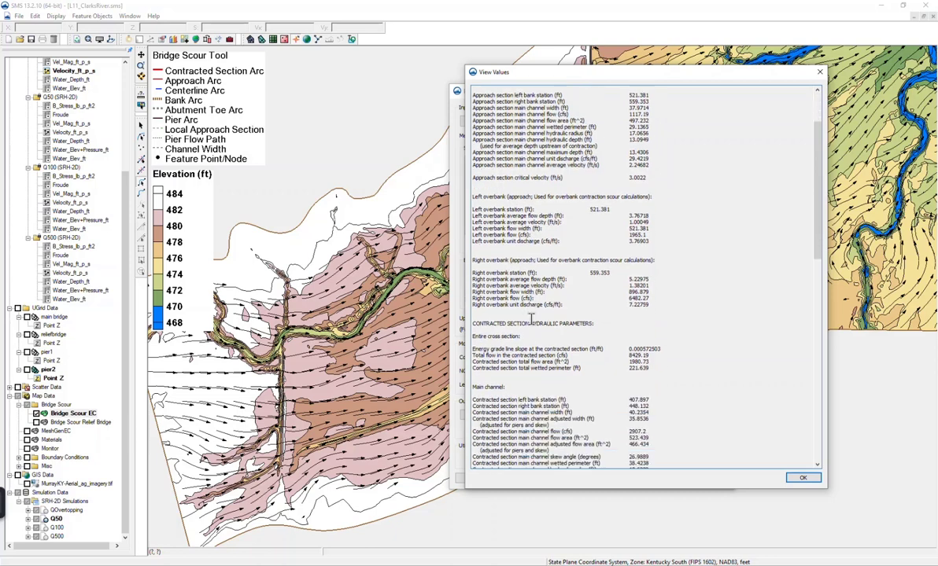
pyautogui.scroll(-5, 531, 319)
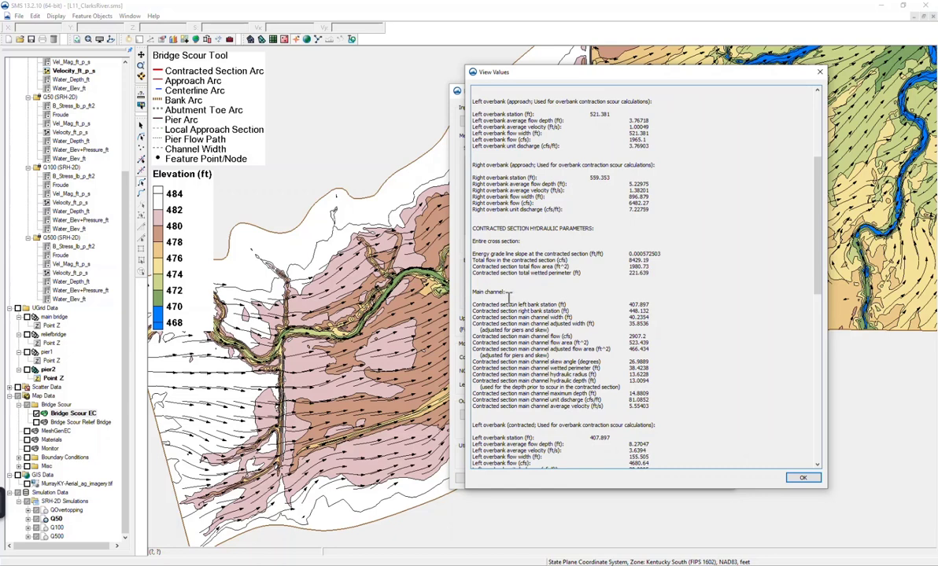
pyautogui.scroll(-4, 509, 299)
pyautogui.scroll(-10, 511, 315)
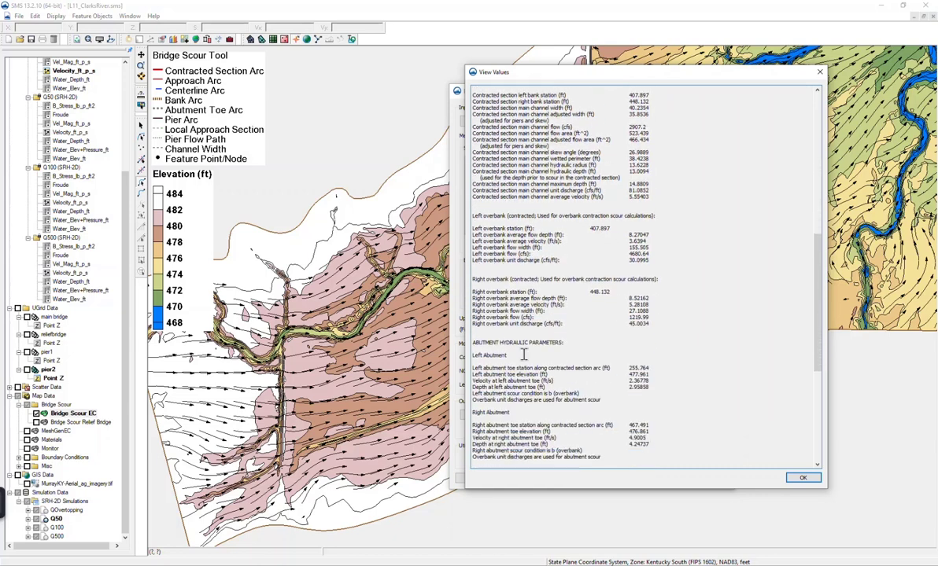
pyautogui.scroll(-2, 523, 354)
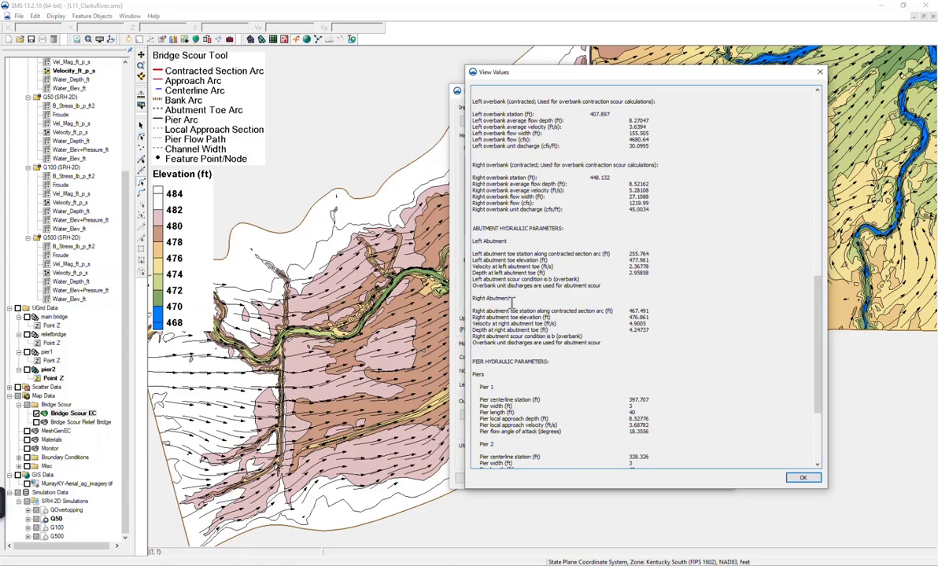
pyautogui.scroll(-6, 540, 324)
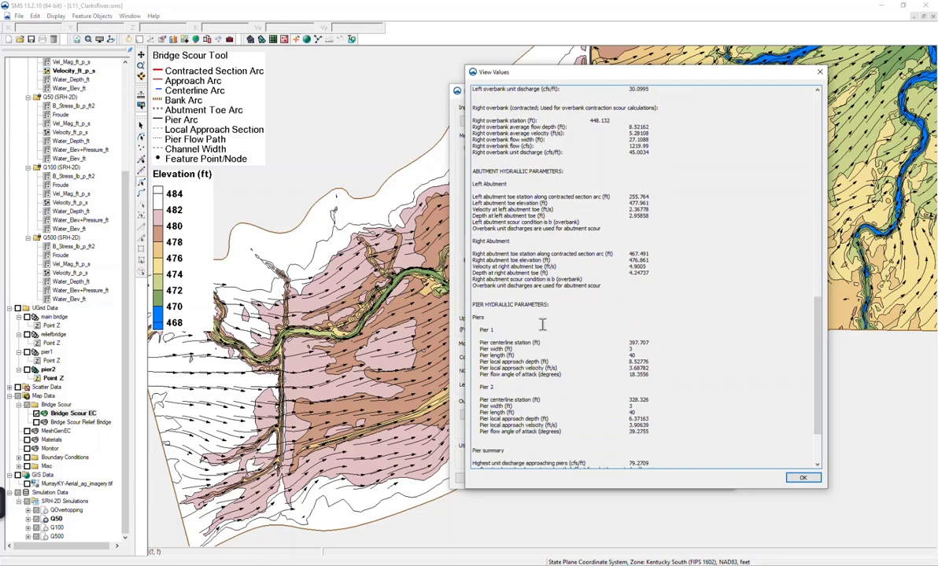
pyautogui.scroll(-1, 541, 324)
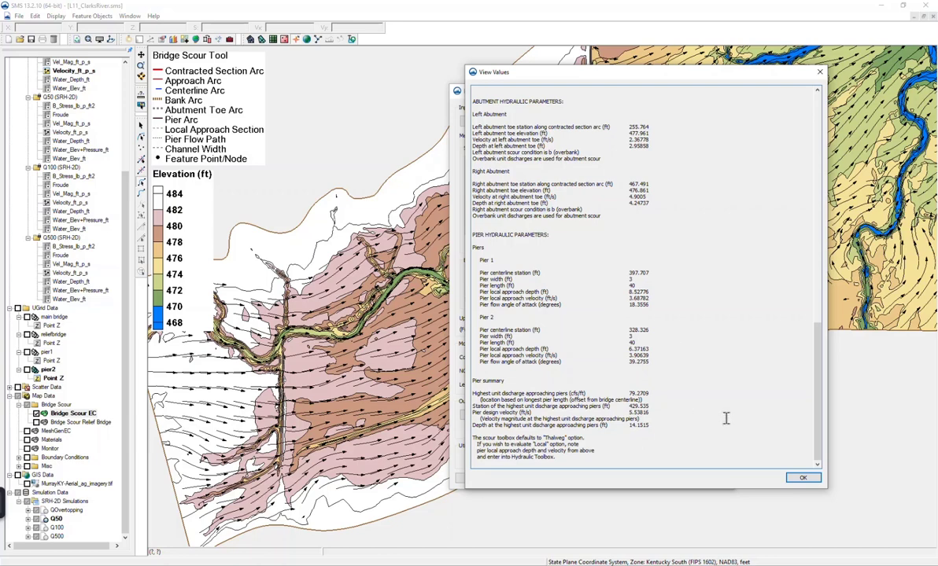
pyautogui.click(803, 479)
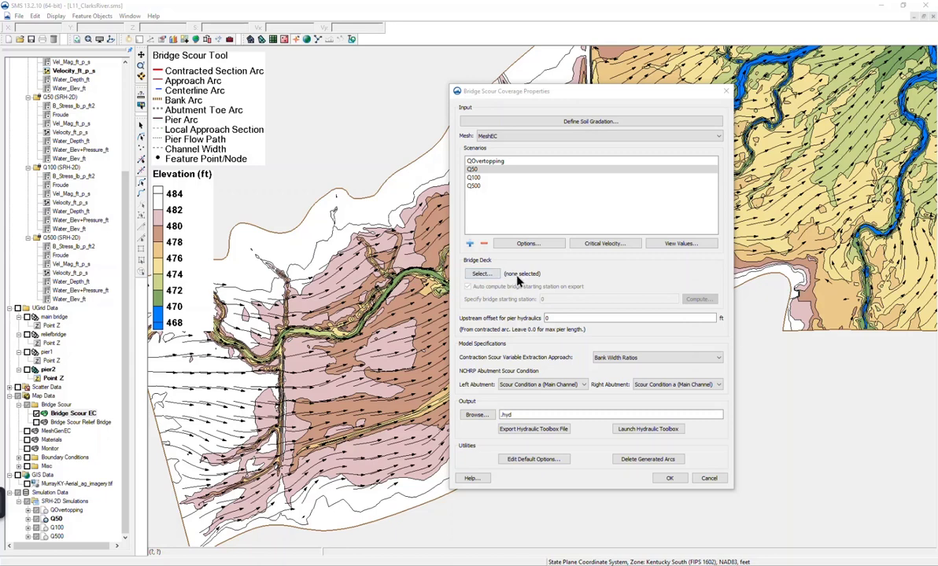
# - Assign the 3D Bridge Main coverage as the bridge deck in the scour coverage properties
pyautogui.click(480, 273)
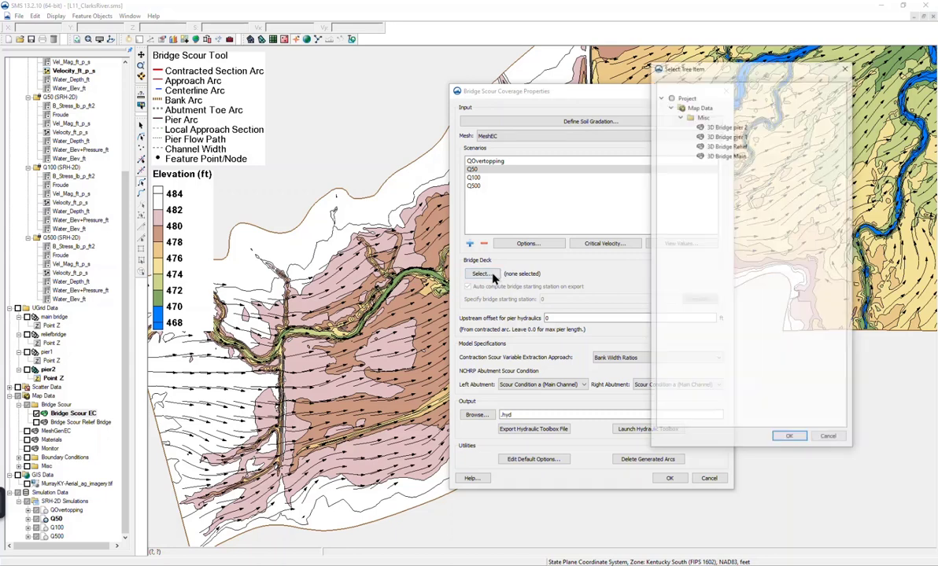
pyautogui.click(718, 157)
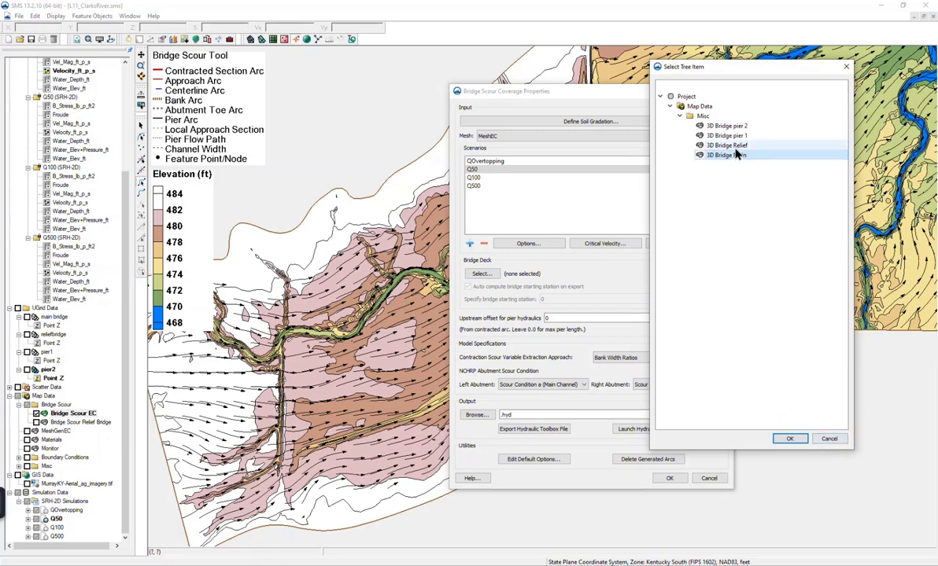
pyautogui.click(793, 438)
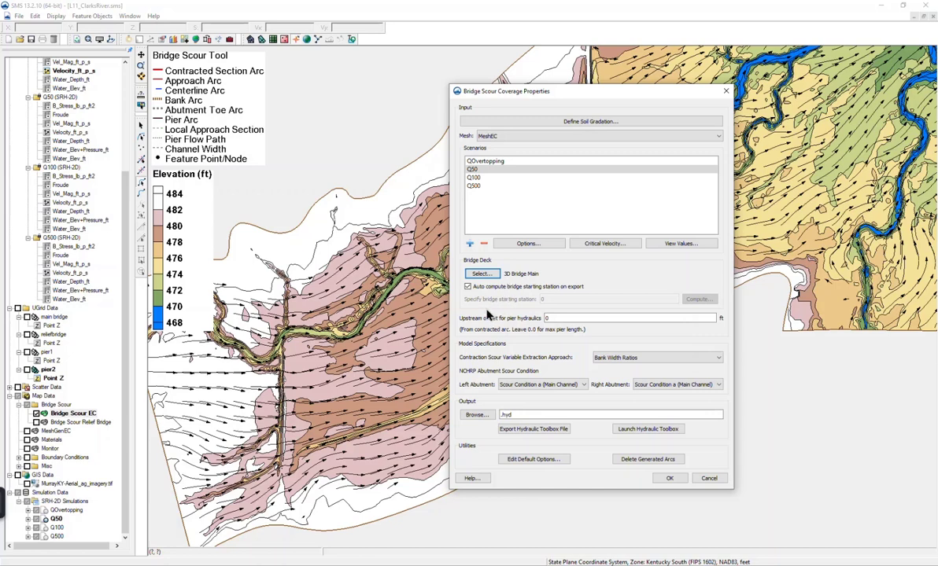
# - Set the upstream offset for pier hydraulics to 0 and the left abutment to Scour Condition a (Main Channel)
pyautogui.click(548, 319)
pyautogui.click(549, 318)
pyautogui.press('BackSpace')
pyautogui.write('0')
pyautogui.click(502, 387)
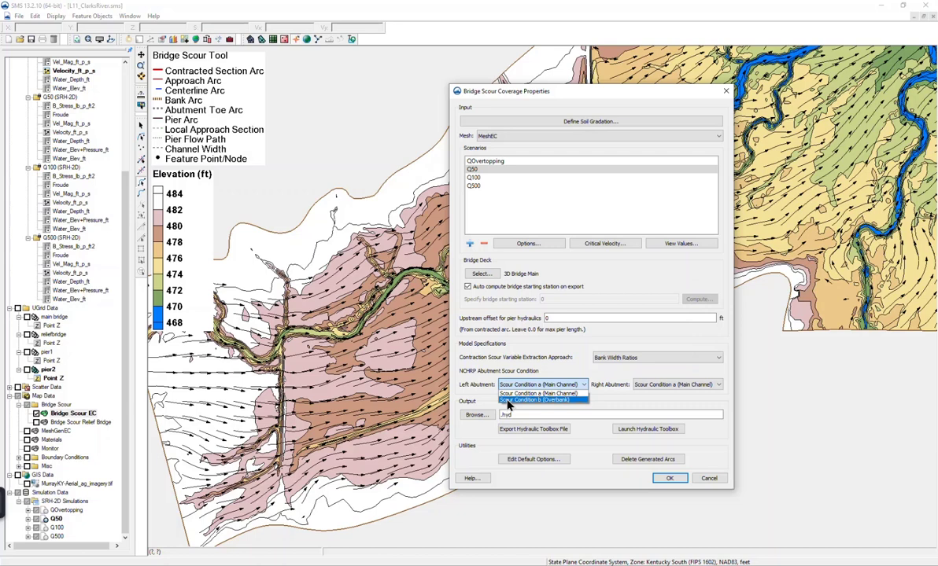
pyautogui.click(509, 392)
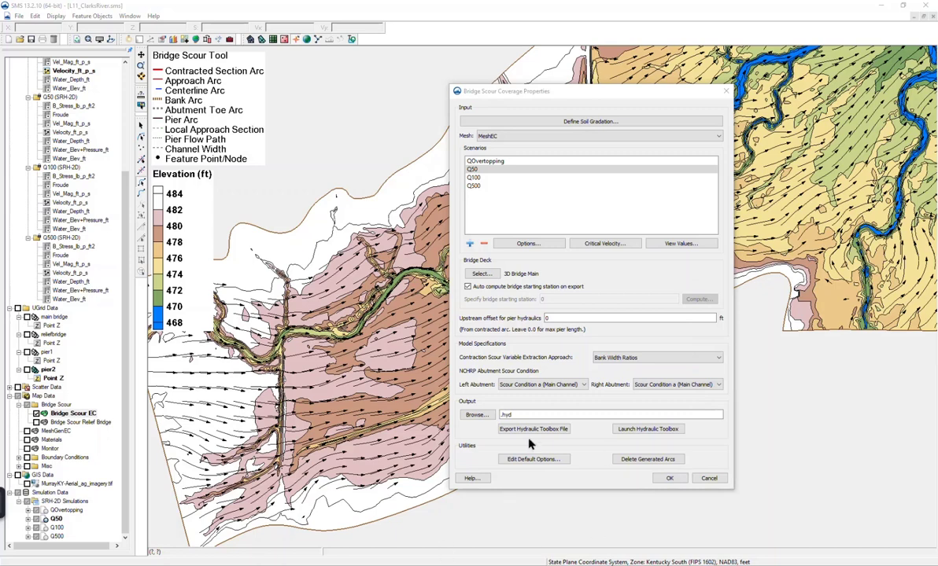
# - Name the output file scour demo and export the Hydraulic Toolbox file
pyautogui.click(475, 414)
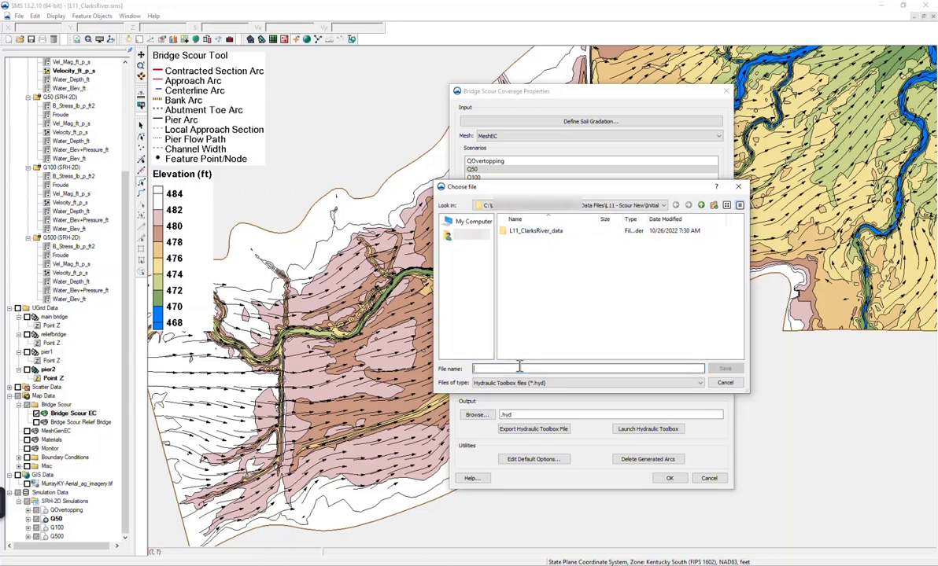
pyautogui.write('scour demo')
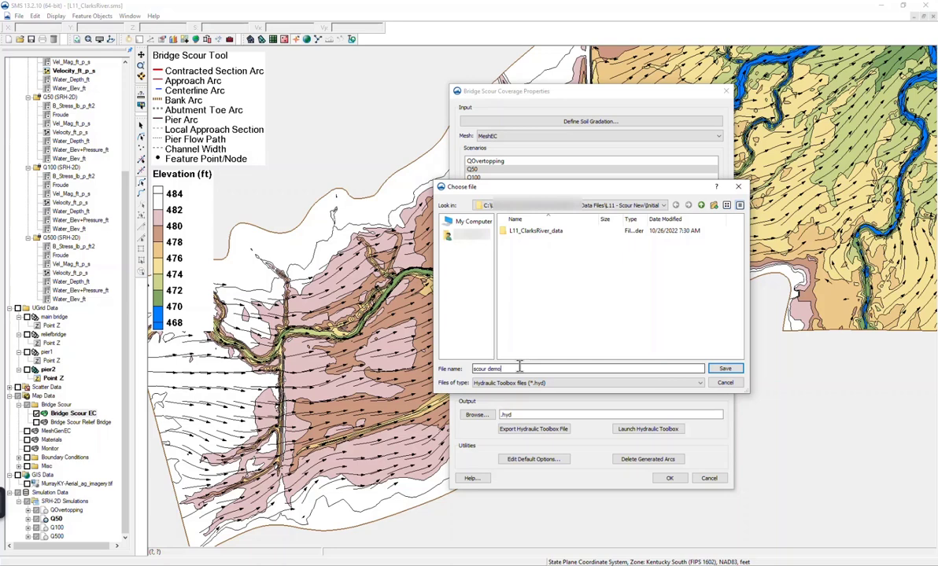
pyautogui.click(724, 368)
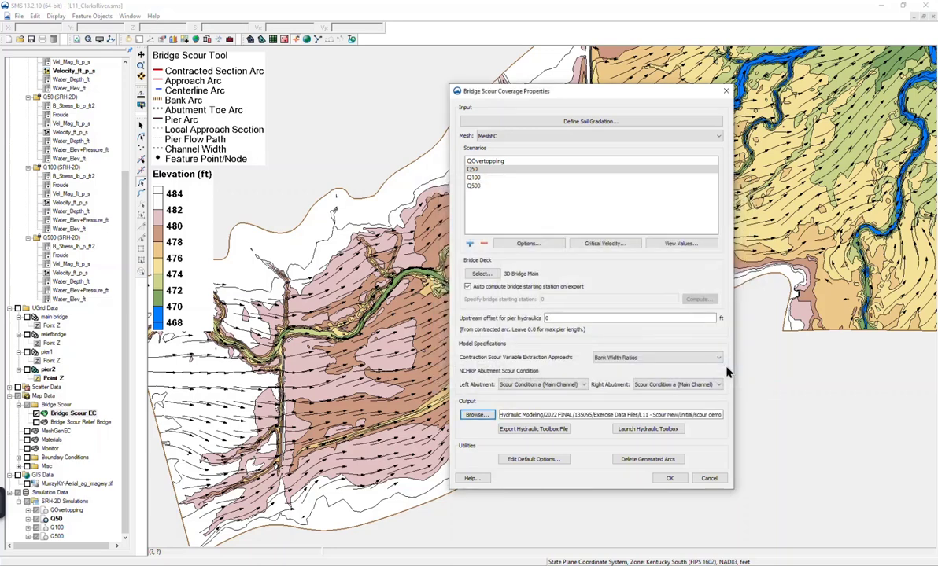
pyautogui.click(504, 430)
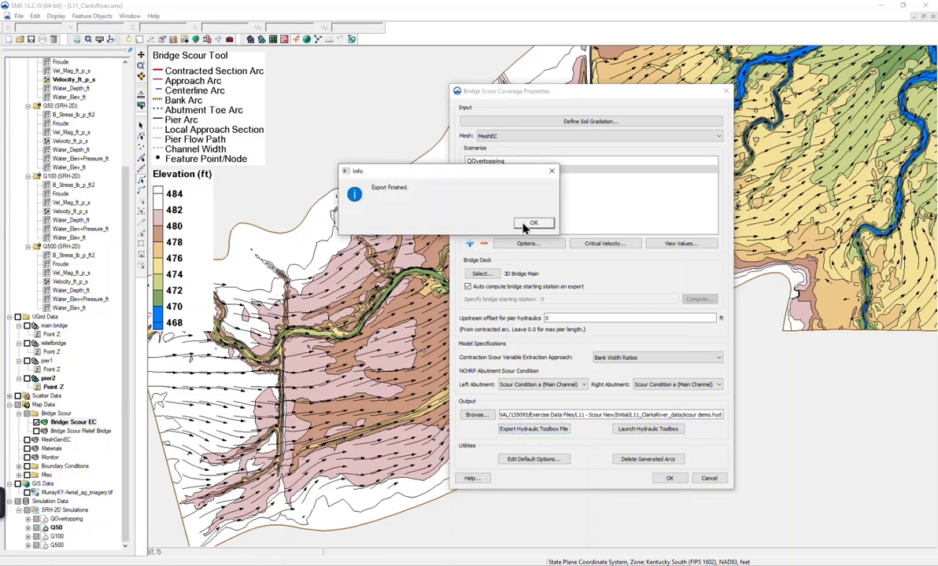
pyautogui.click(532, 223)
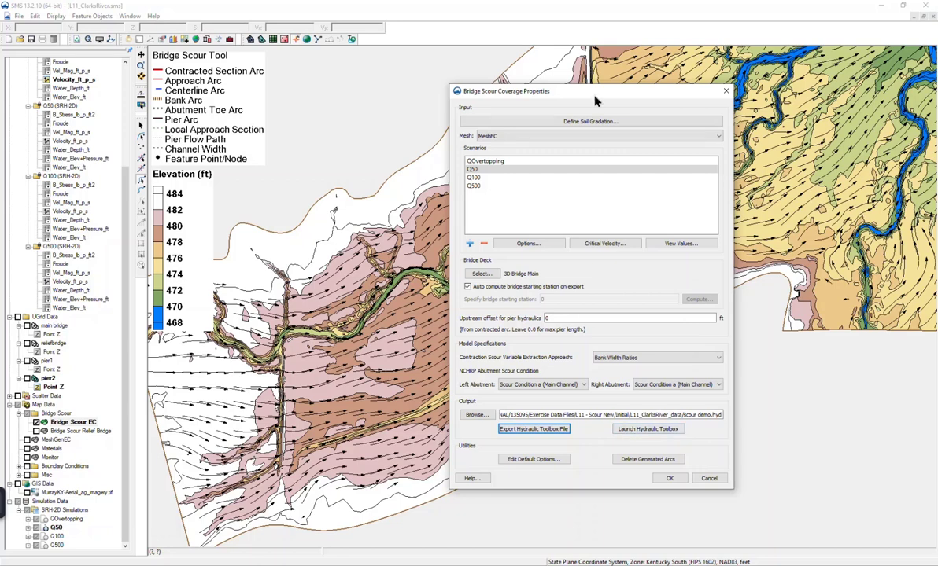
# - Accept the bridge scour properties and hide MeshEC to inspect the generated arcs around the main bridge piers
pyautogui.moveTo(553, 91); pyautogui.dragTo(751, 101)
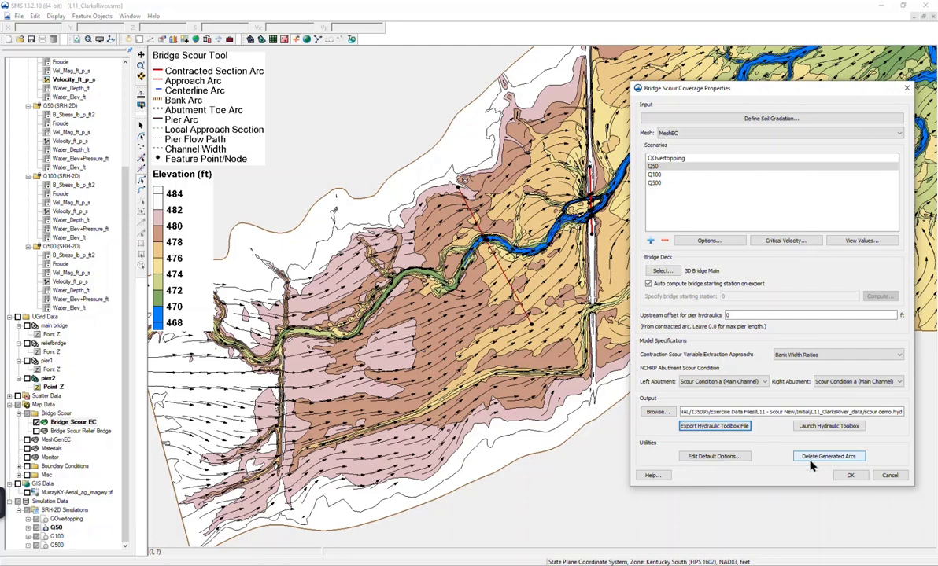
pyautogui.click(851, 475)
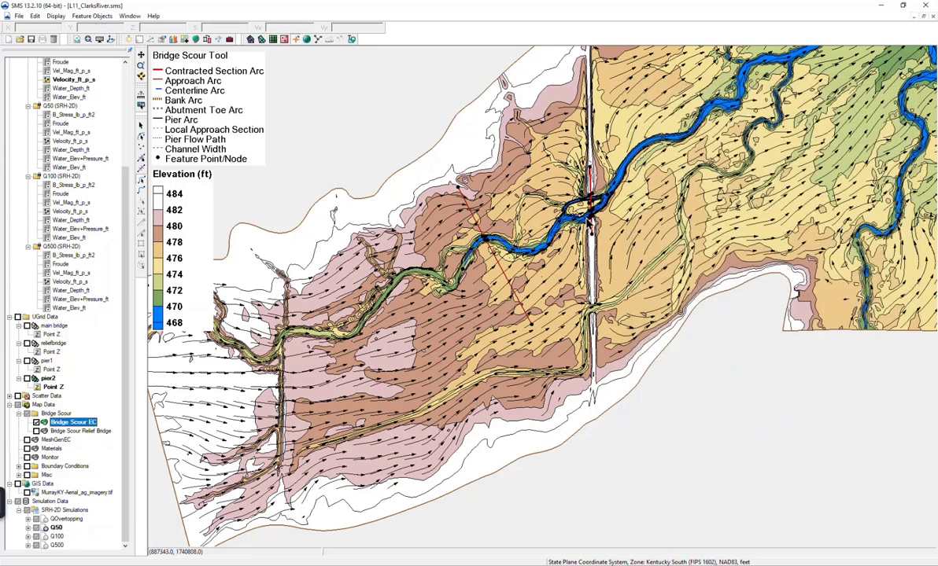
pyautogui.scroll(3, 49, 144)
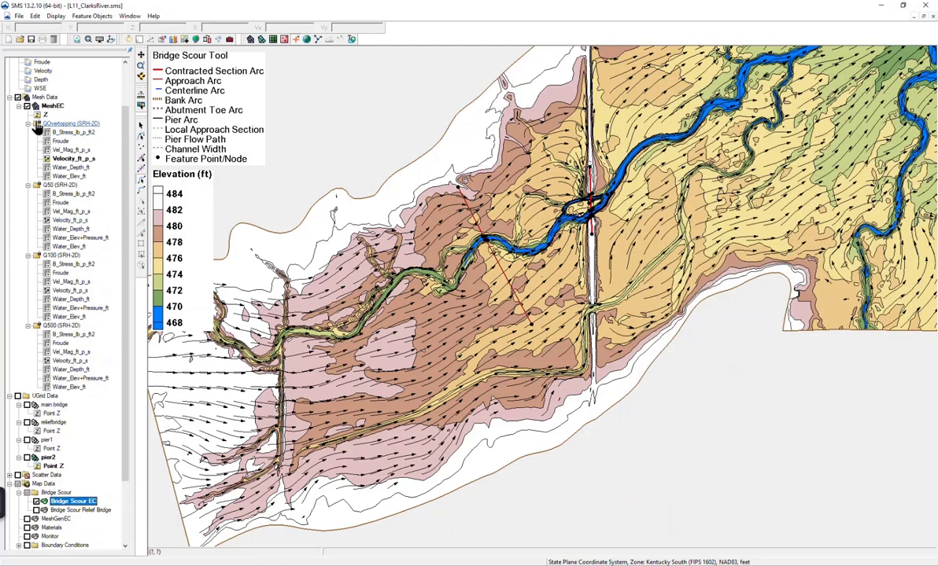
pyautogui.click(26, 105)
pyautogui.scroll(5, 591, 197)
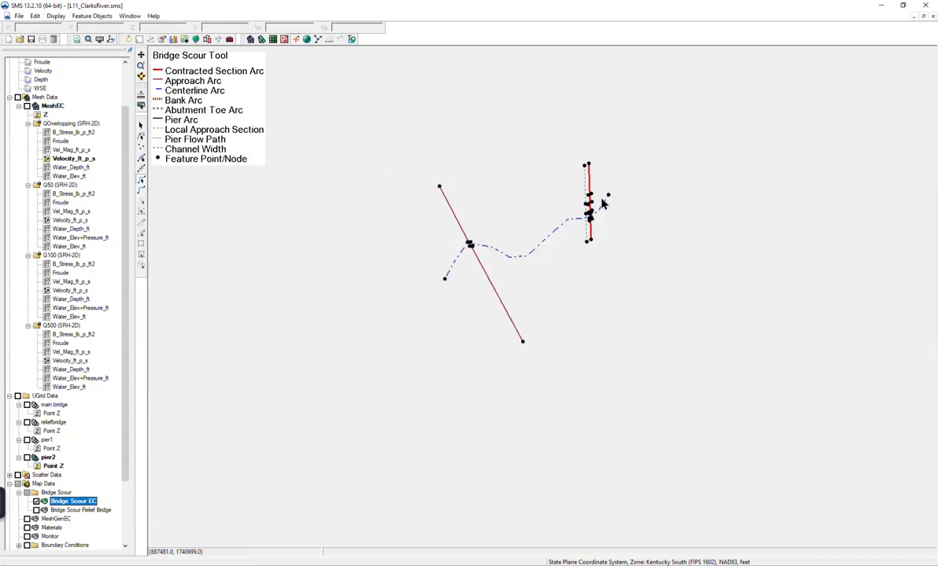
pyautogui.scroll(2, 576, 174)
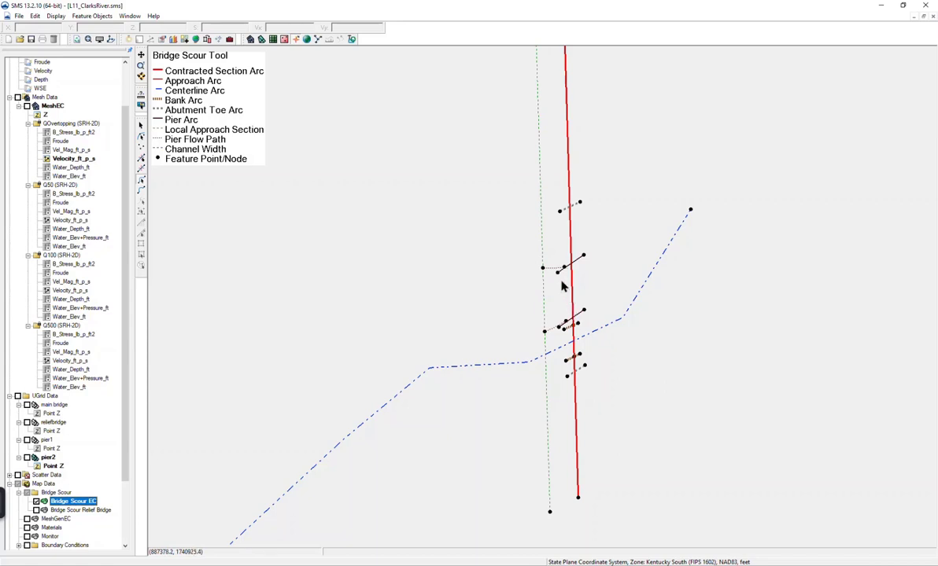
pyautogui.scroll(2, 561, 282)
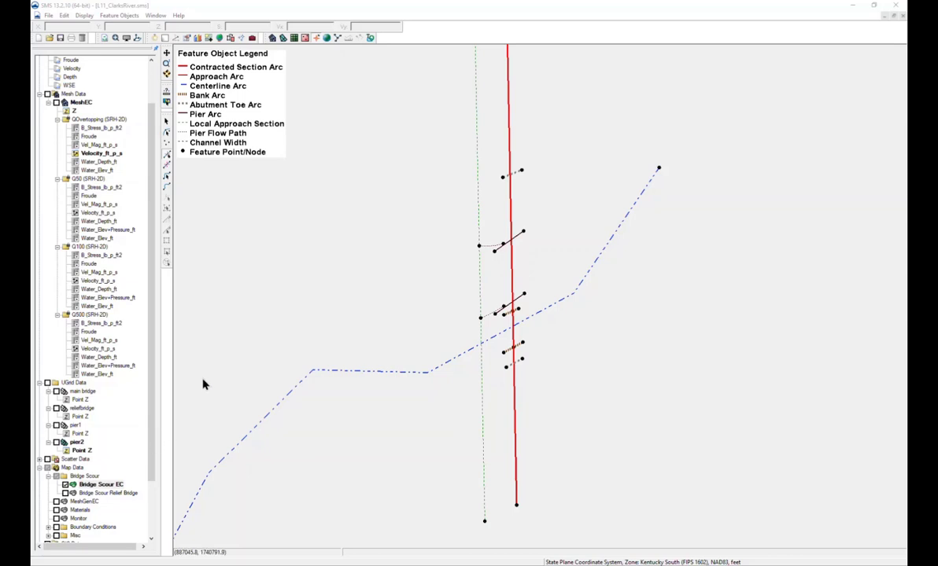
# - Launch Hydraulic Toolbox from the Bridge Scour EC coverage properties, maximize it, and open the Bridge Scour Analysis
pyautogui.rightClick(110, 488)
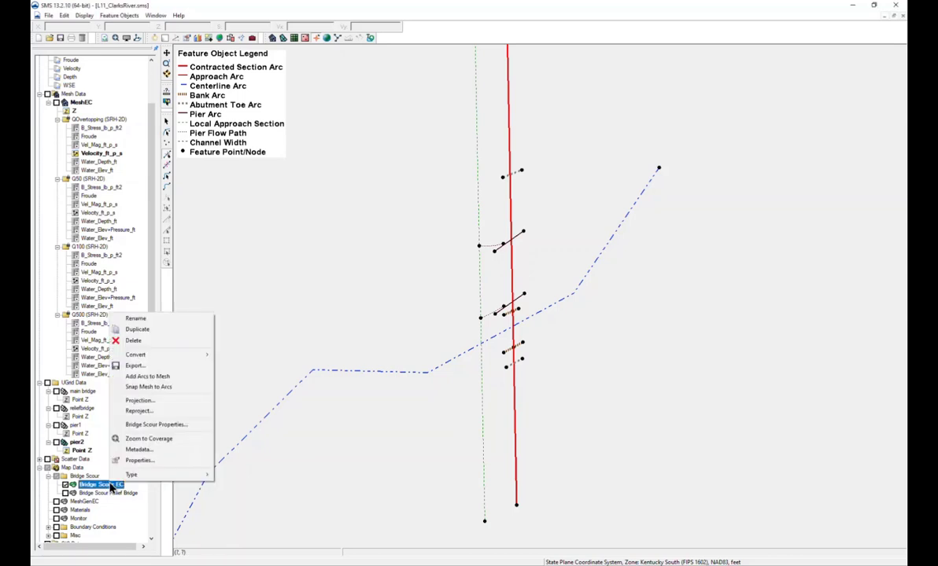
pyautogui.click(160, 426)
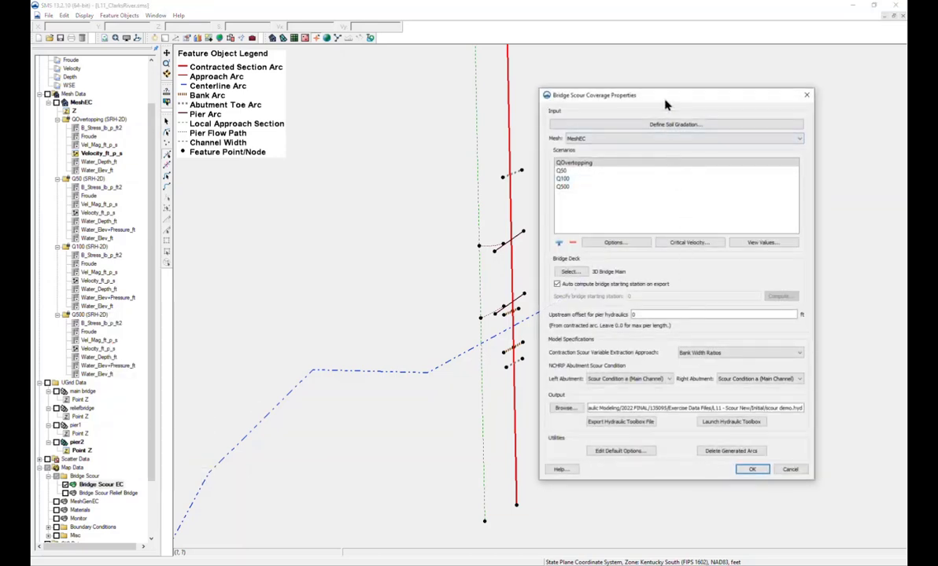
pyautogui.click(733, 421)
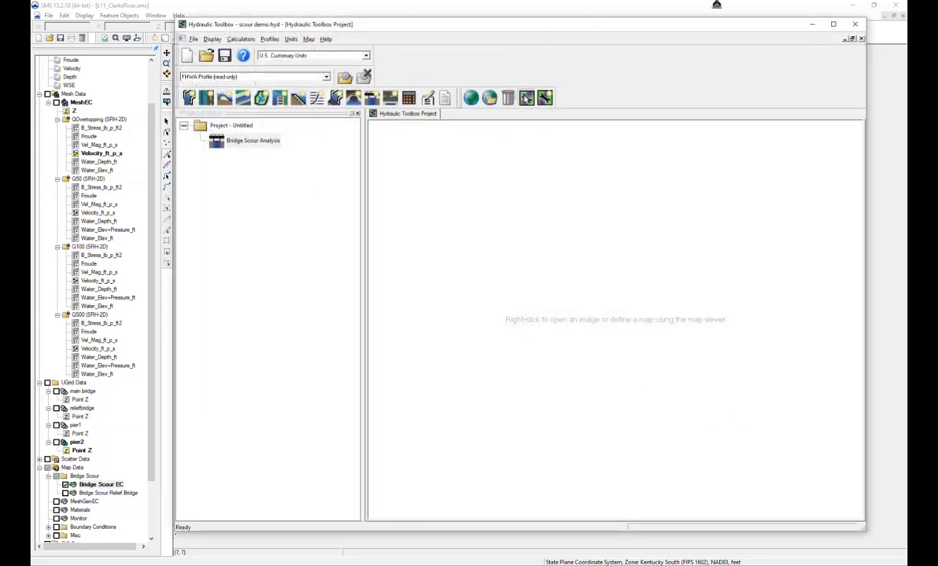
pyautogui.click(833, 24)
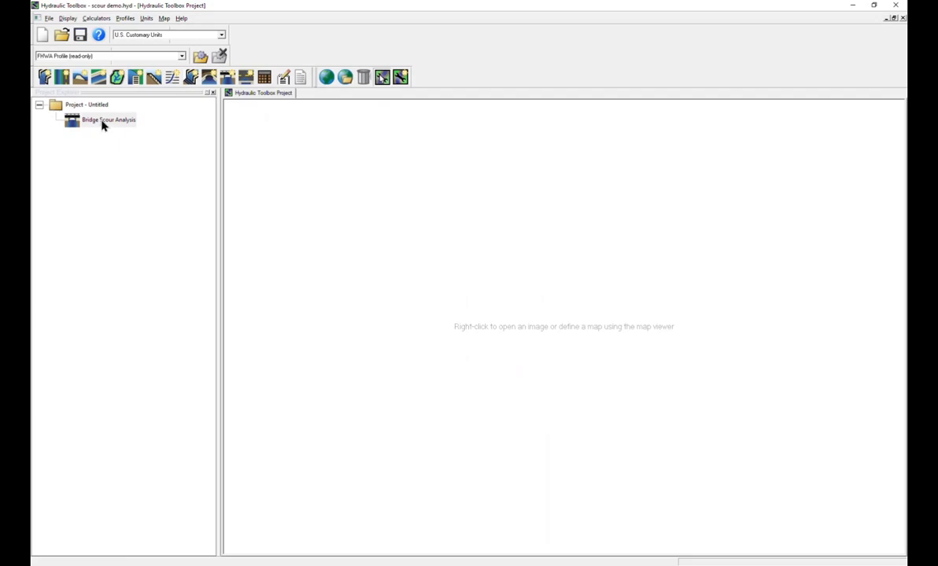
pyautogui.doubleClick(102, 122)
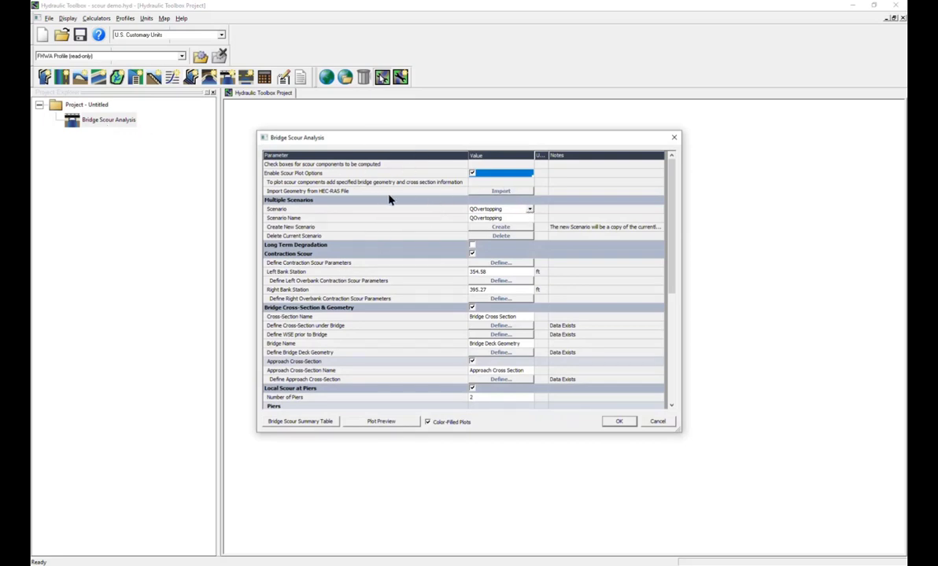
# - Review the bridge scour parameters from the scenario list to the abutments, and switch the active scenario to Q100
pyautogui.click(529, 210)
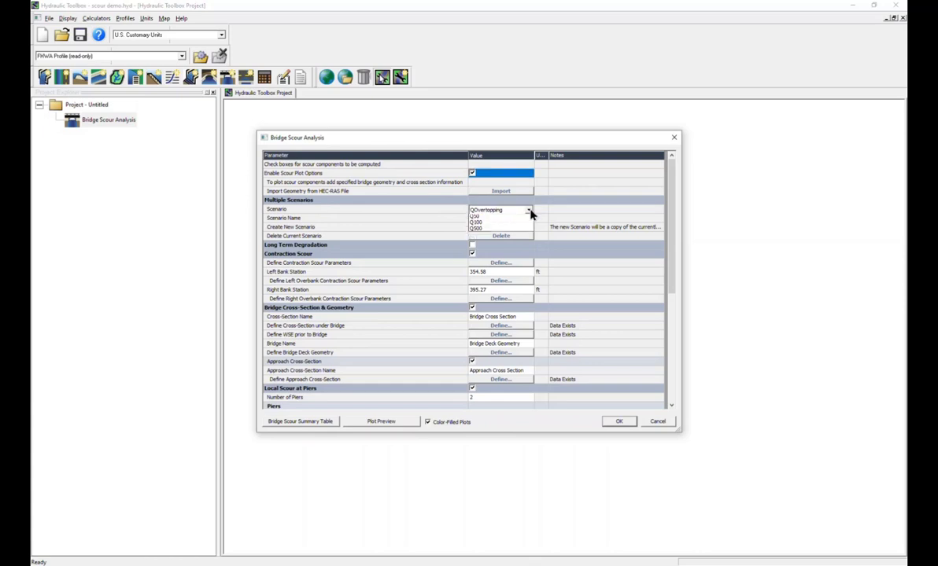
pyautogui.click(529, 211)
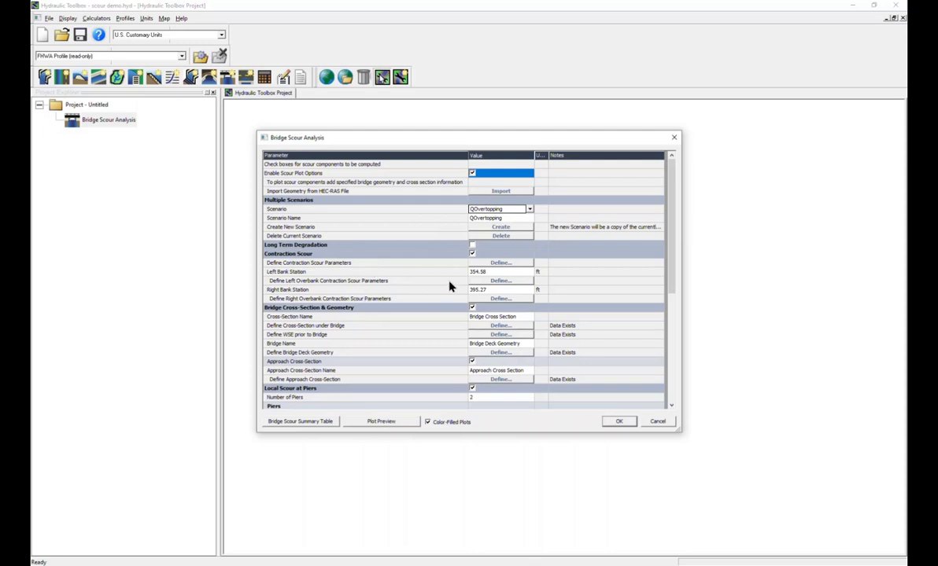
pyautogui.scroll(-1, 282, 297)
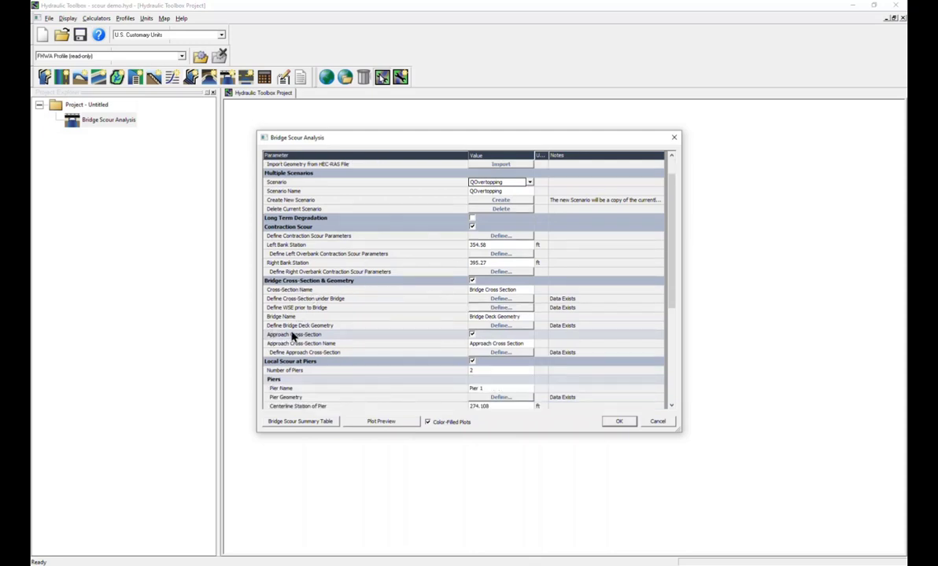
pyautogui.scroll(-3, 346, 343)
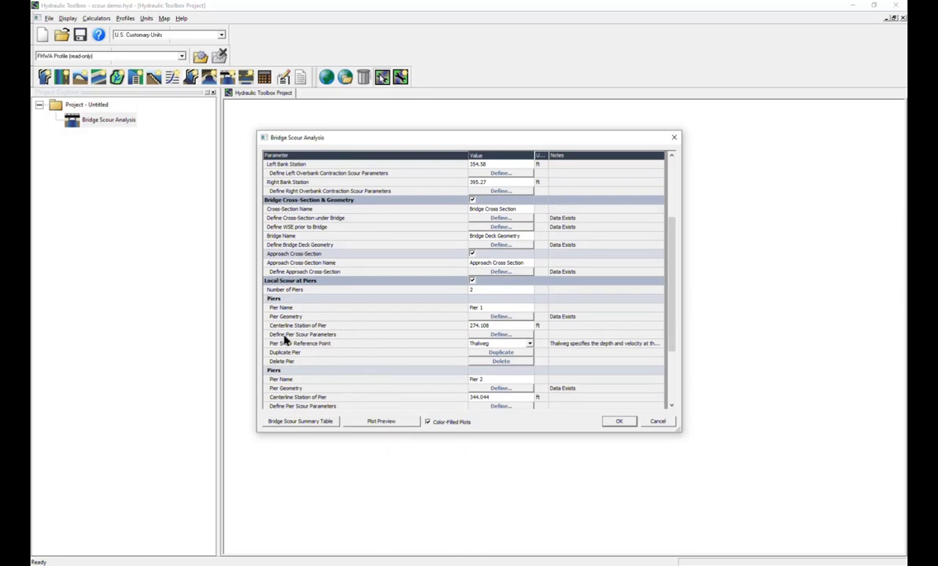
pyautogui.scroll(-4, 299, 318)
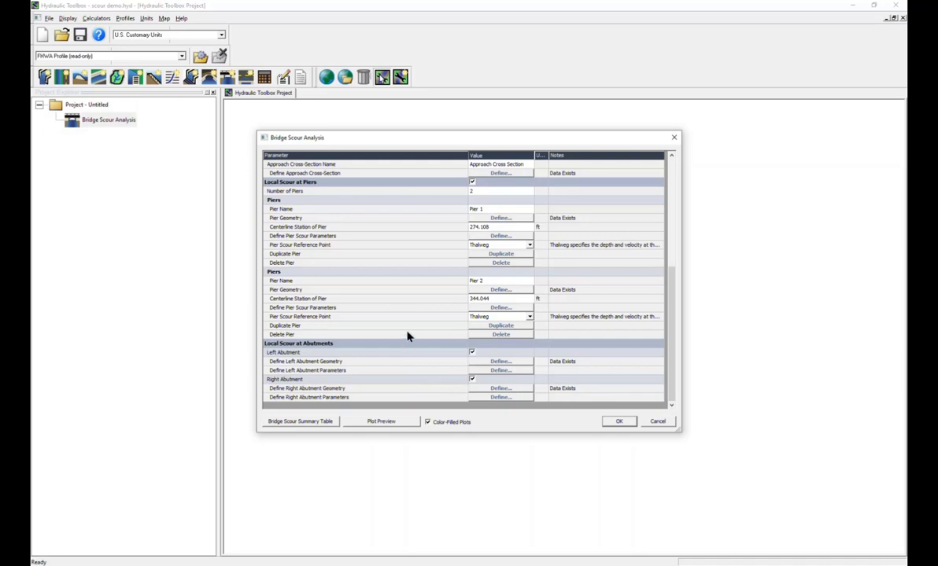
pyautogui.scroll(7, 445, 336)
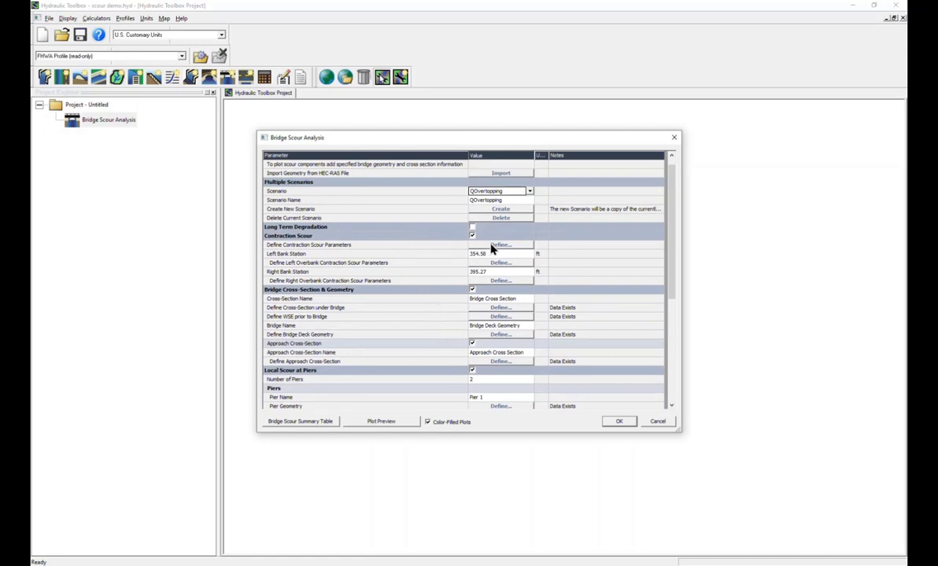
pyautogui.click(489, 191)
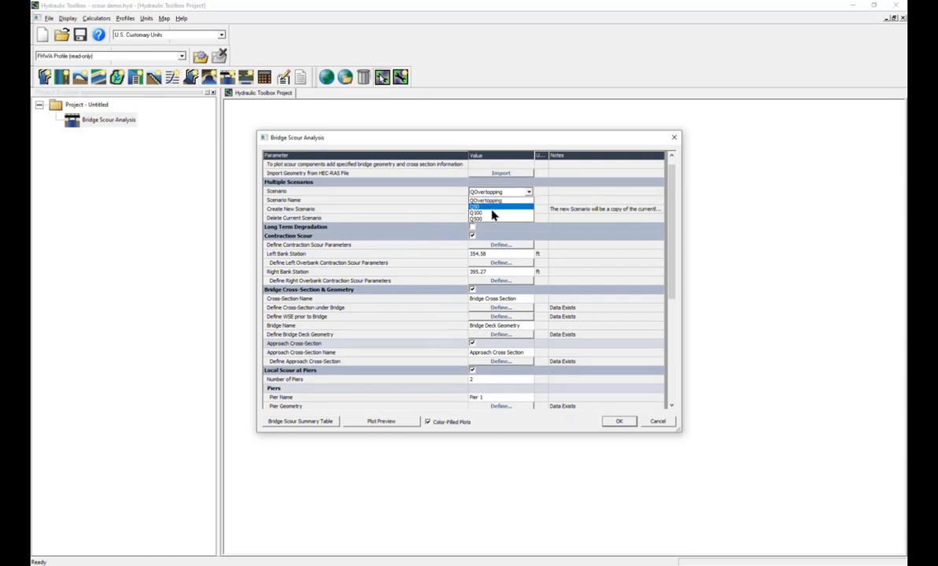
pyautogui.click(492, 212)
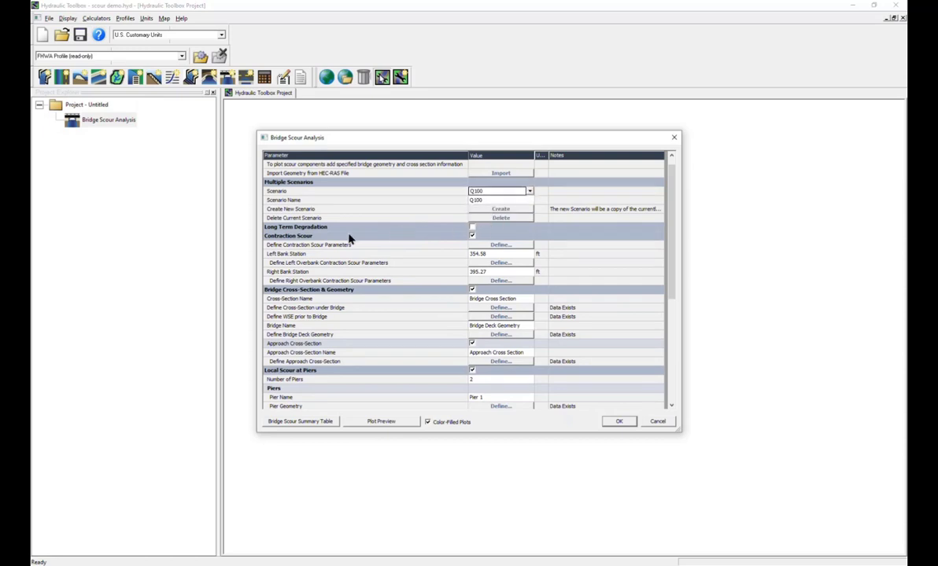
# - Examine the Q100 contraction scour values under the Clear-Water and Live-Bed Scour method, then discard the method change
pyautogui.click(506, 246)
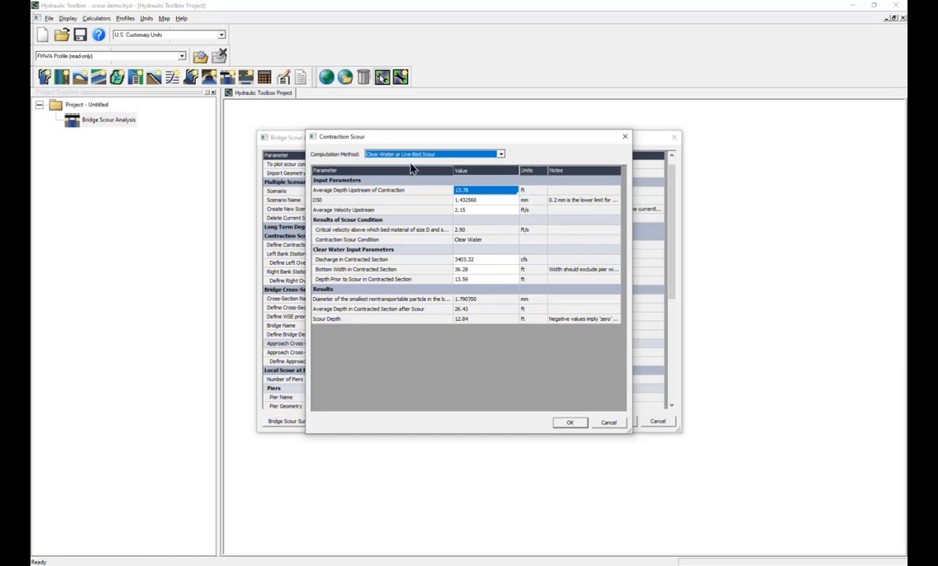
pyautogui.click(501, 156)
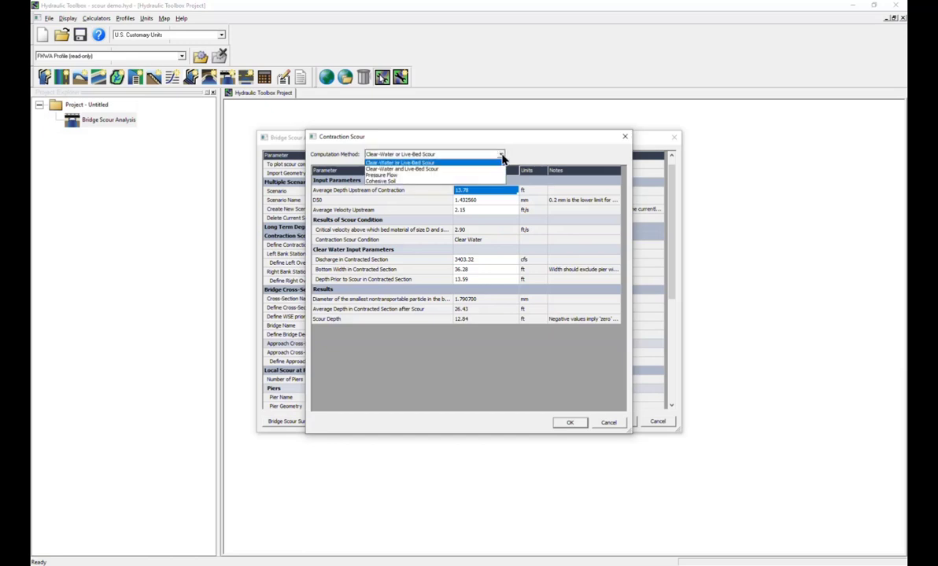
pyautogui.click(435, 171)
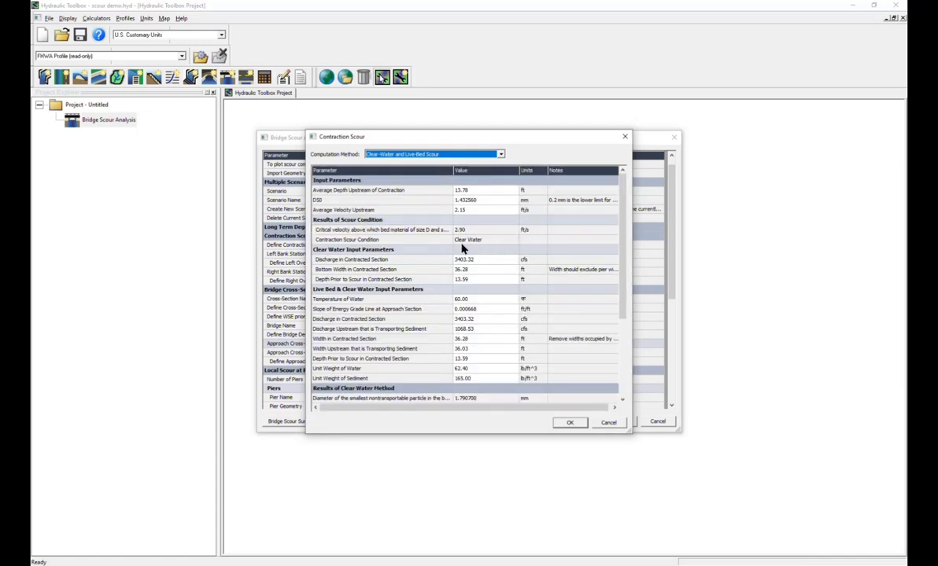
pyautogui.scroll(-5, 467, 258)
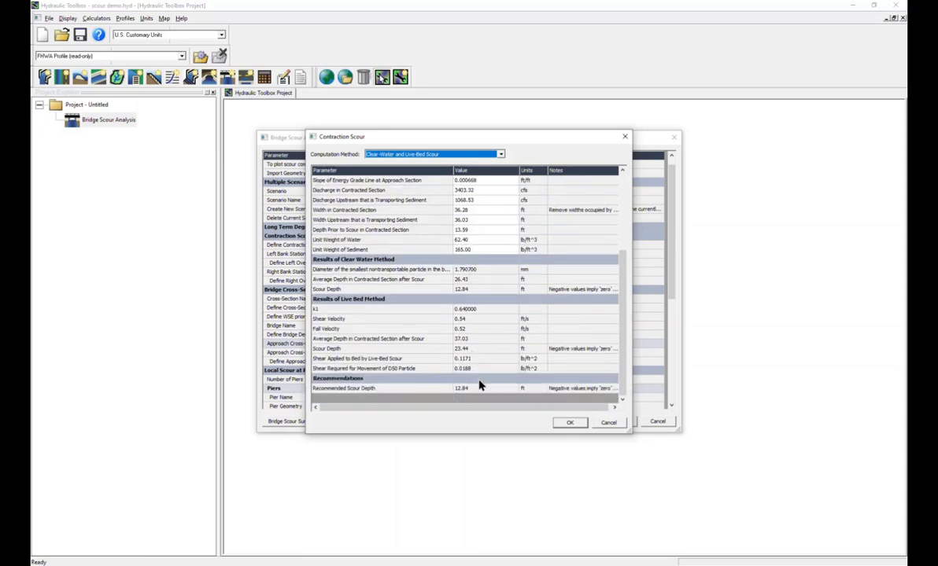
pyautogui.scroll(2, 487, 299)
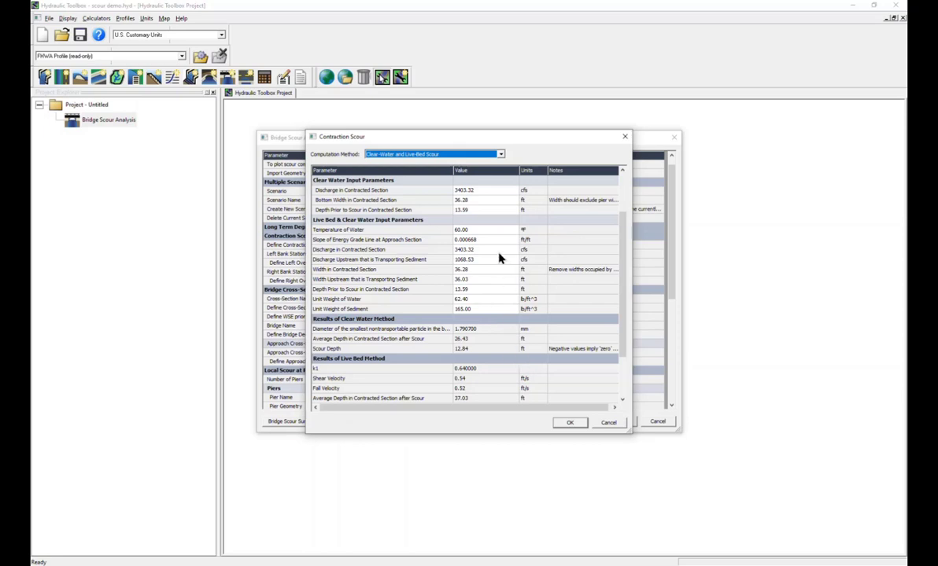
pyautogui.click(500, 155)
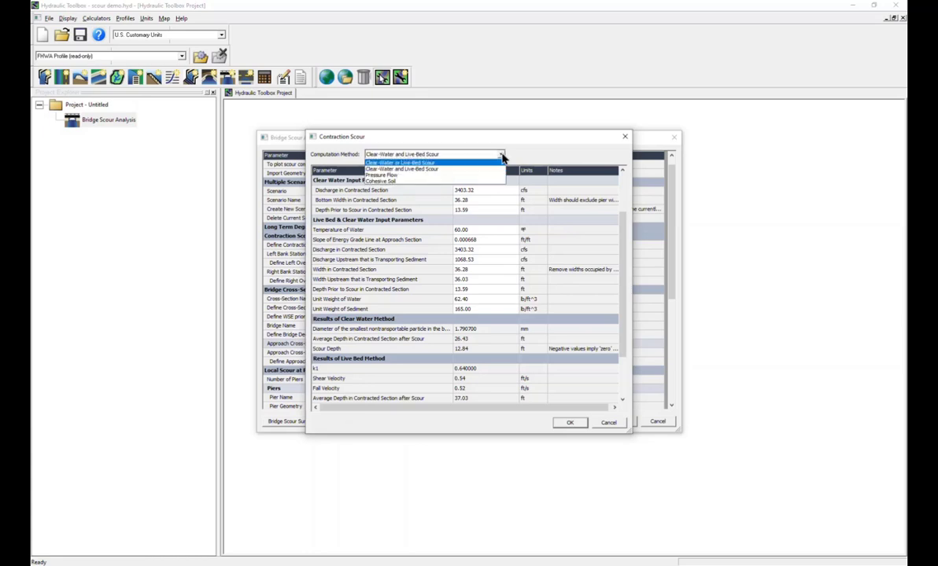
pyautogui.click(501, 156)
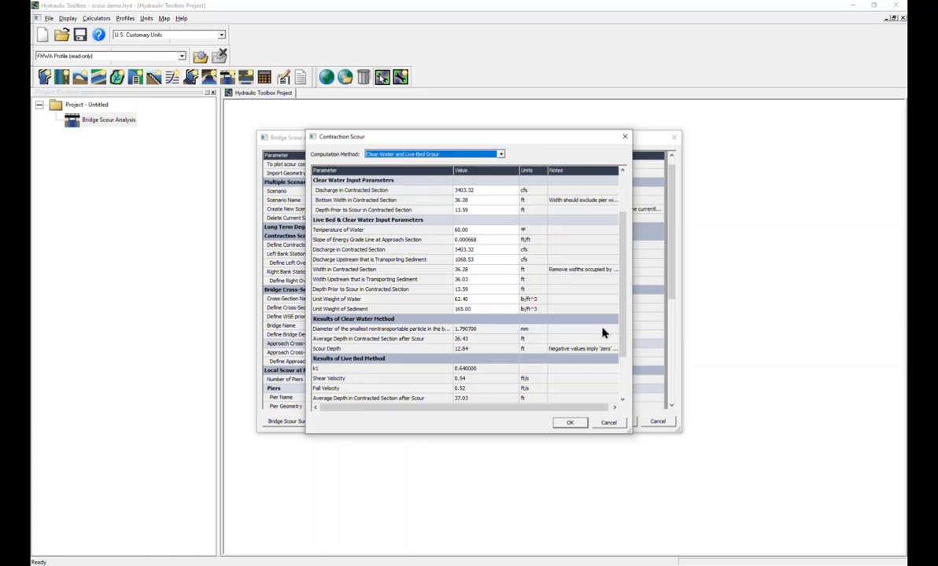
pyautogui.click(618, 424)
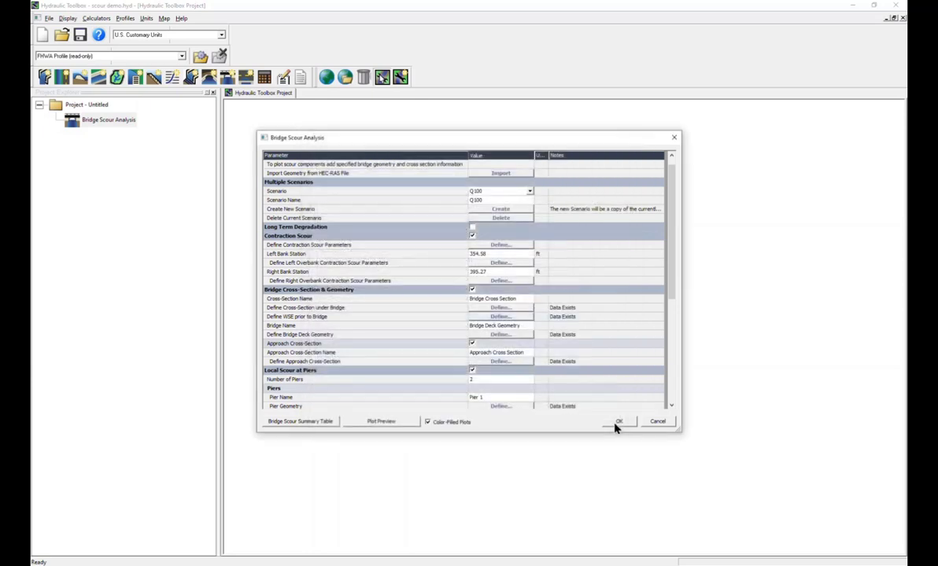
# - Open the bridge scour summary table and enlarge it to show the pier and abutment scour rows for every scenario
pyautogui.click(313, 422)
pyautogui.moveTo(417, 157); pyautogui.dragTo(403, 84)
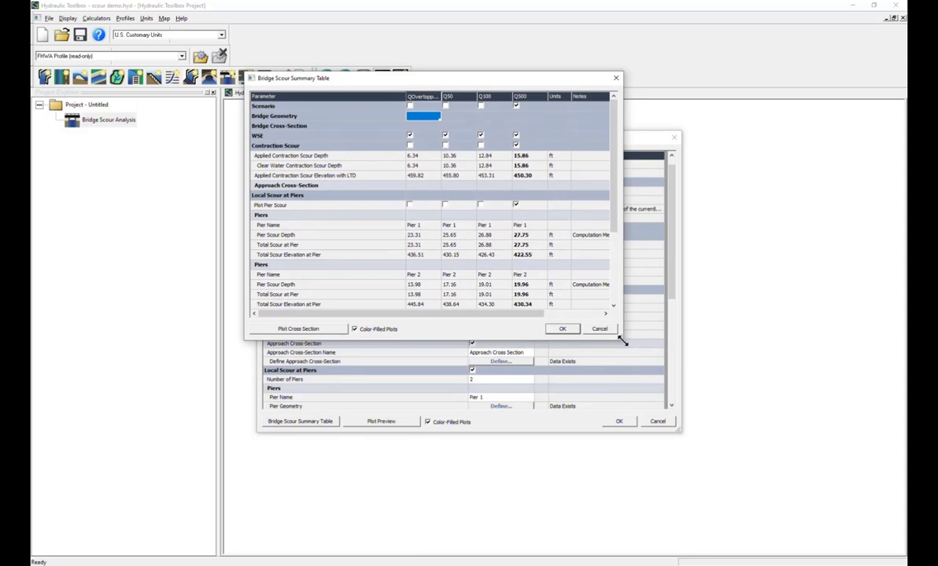
pyautogui.moveTo(622, 340); pyautogui.dragTo(707, 495)
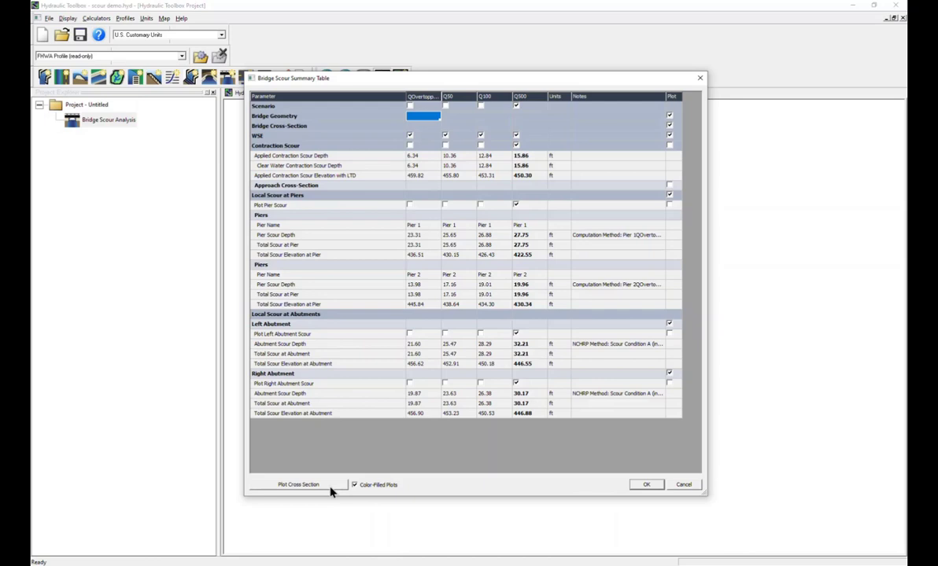
# - Plot the bridge scour cross section for the Q100 scenario with only its own water surface elevation, and close the plot
pyautogui.click(481, 106)
pyautogui.click(516, 106)
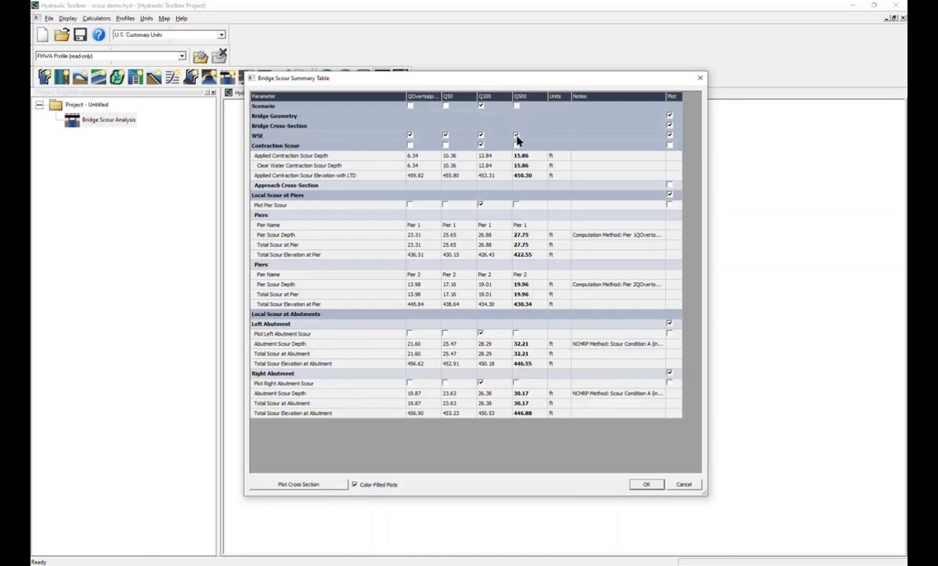
pyautogui.click(460, 136)
pyautogui.click(444, 136)
pyautogui.click(409, 136)
pyautogui.click(330, 487)
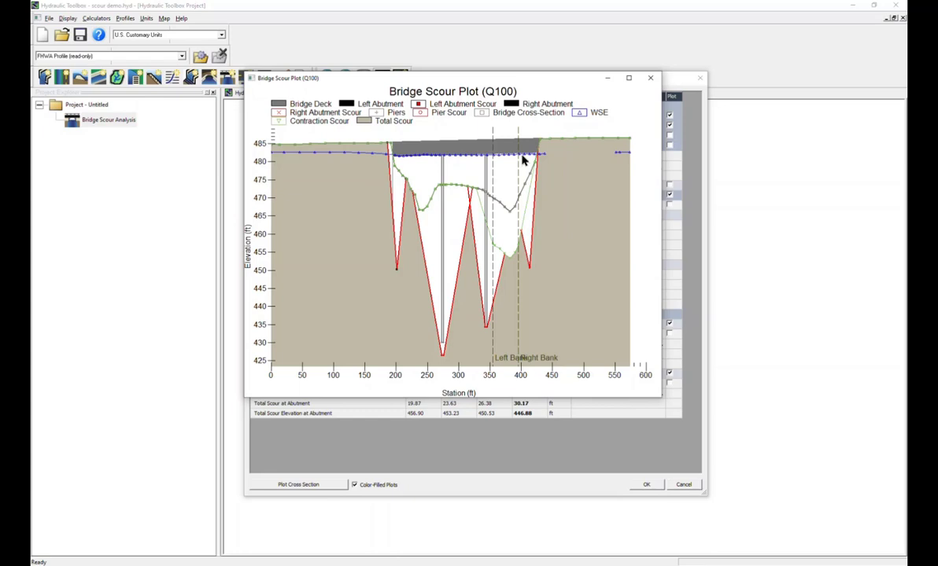
pyautogui.click(649, 78)
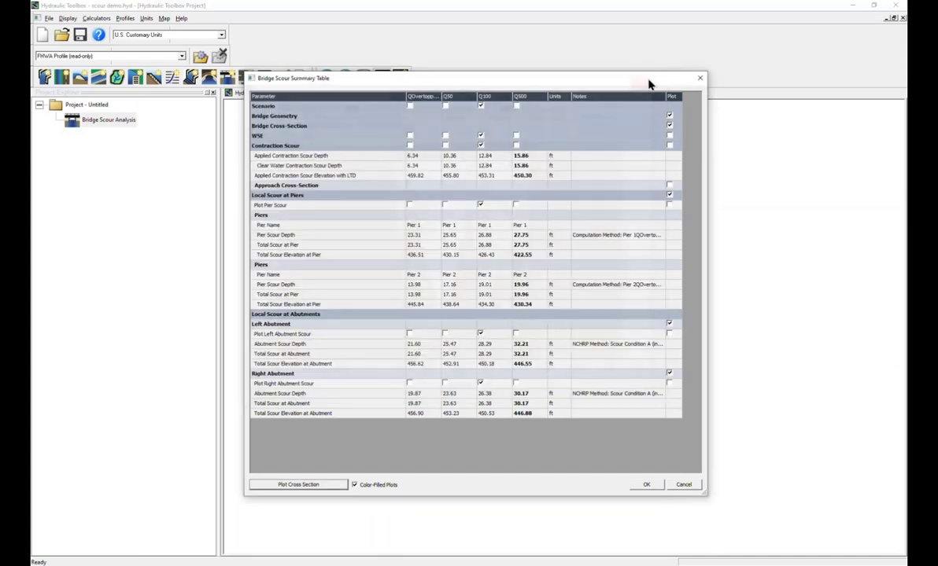
# - Plot the cross section for the Q500 scenario with only its own water surface elevation, and accept the summary table
pyautogui.click(515, 105)
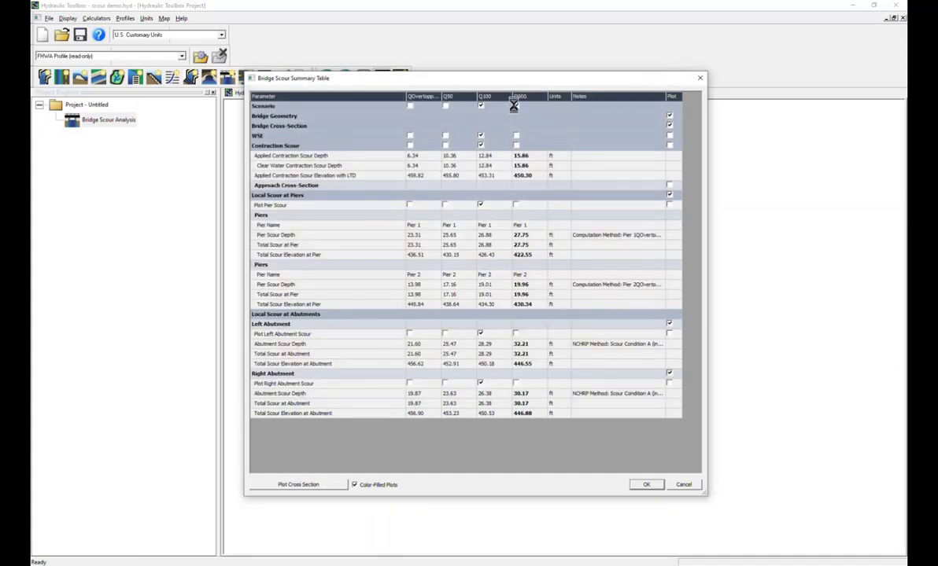
pyautogui.click(480, 106)
pyautogui.click(515, 135)
pyautogui.click(293, 485)
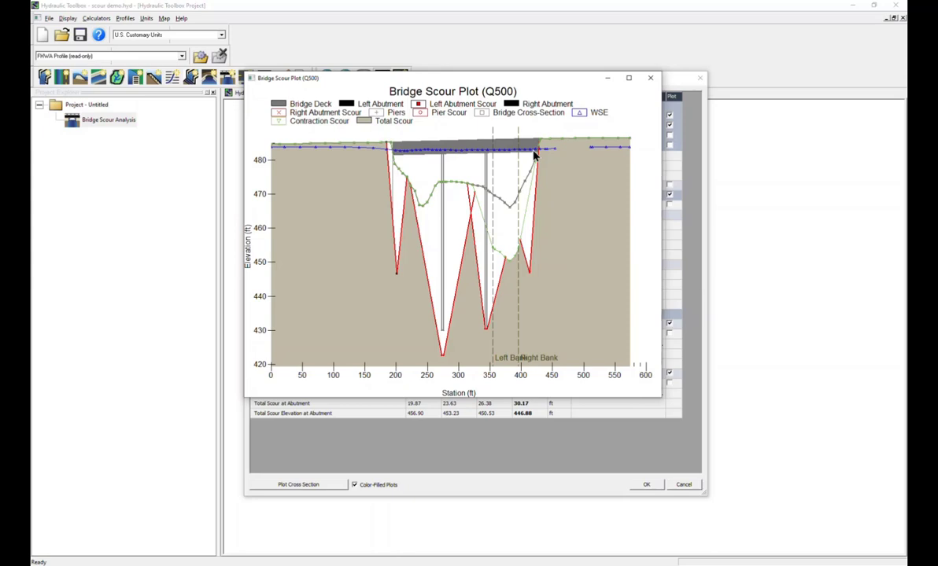
pyautogui.click(648, 80)
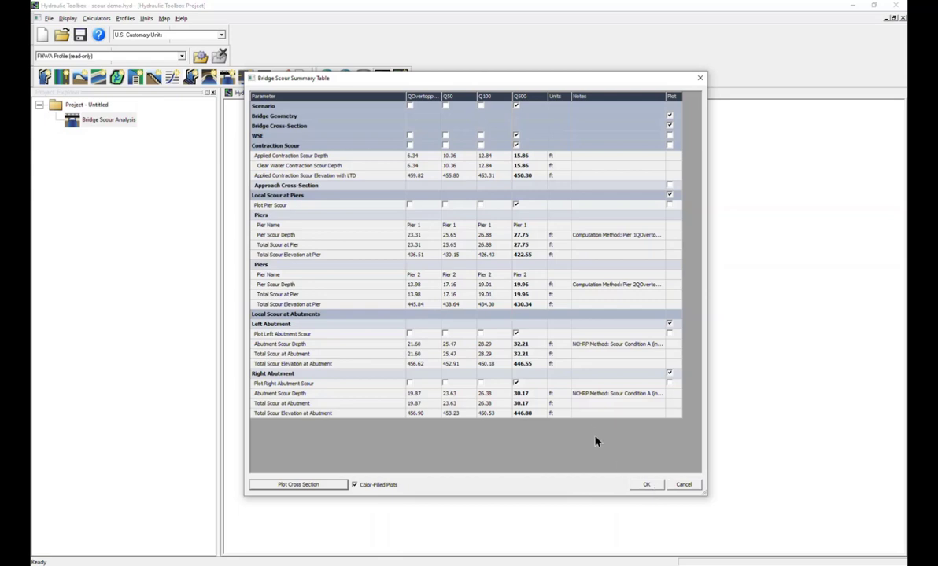
pyautogui.click(646, 486)
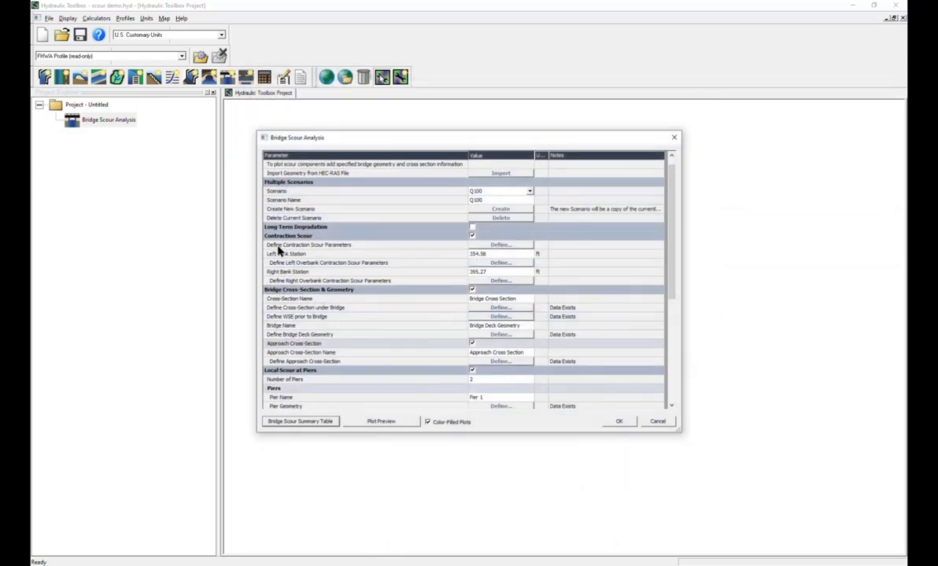
# - Set the Q100 contraction scour computation method to Pressure Flow and accept its parameters
pyautogui.click(500, 245)
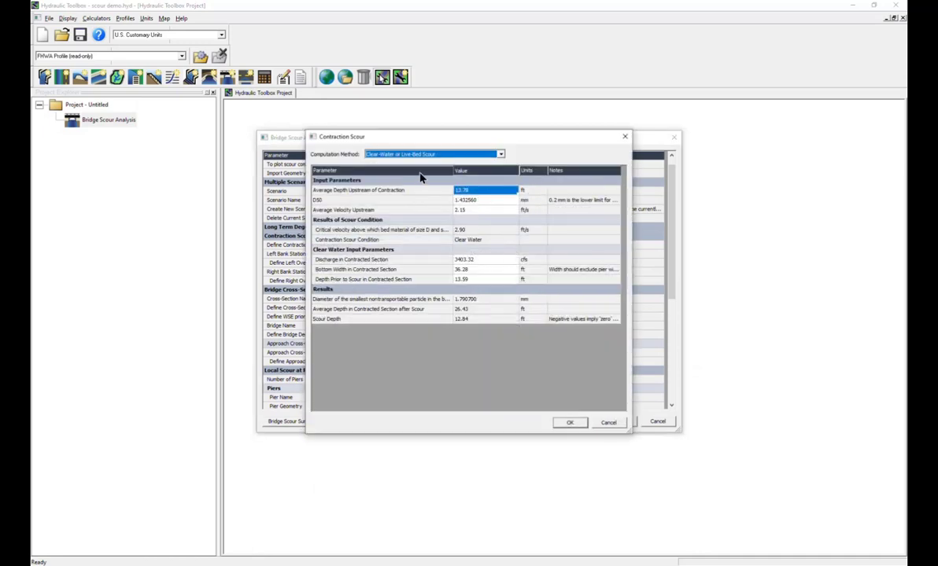
pyautogui.click(501, 155)
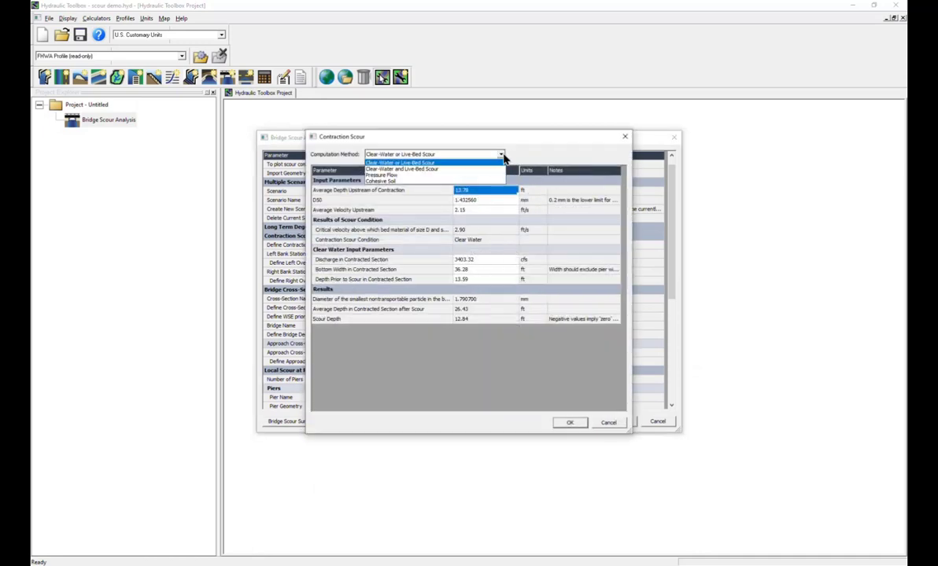
pyautogui.click(408, 177)
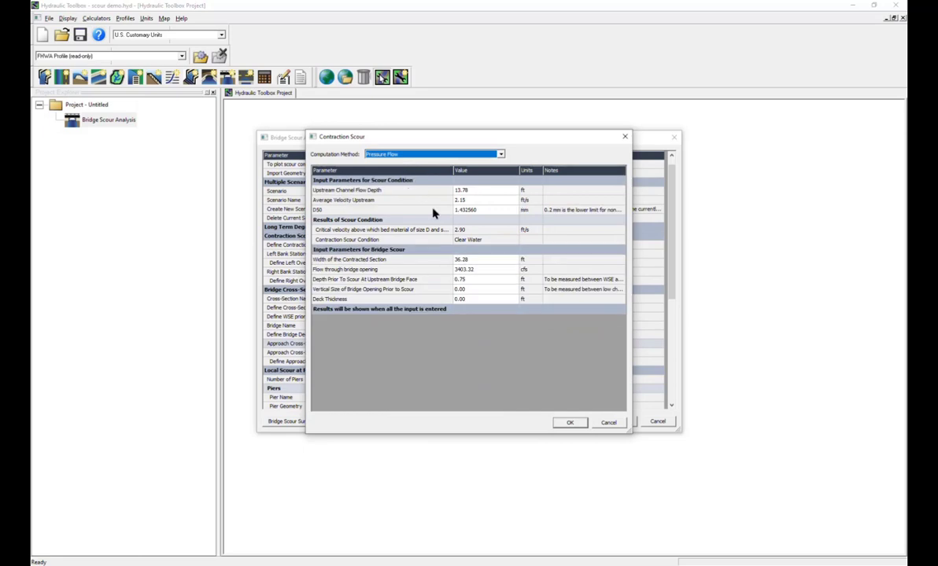
pyautogui.click(470, 281)
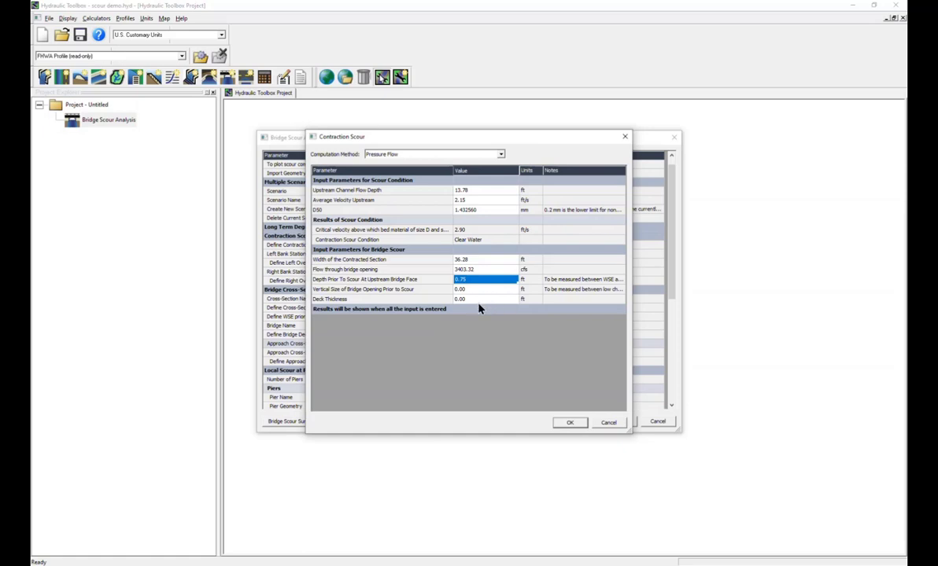
pyautogui.click(566, 422)
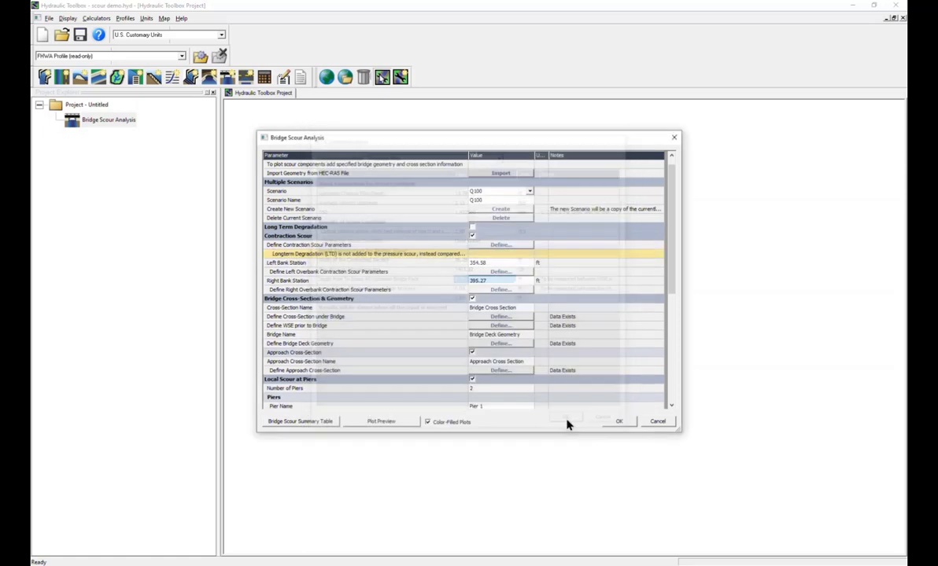
# - Accept the bridge scour analysis, minimize Hydraulic Toolbox to return to SMS, and accept the bridge scour coverage properties
pyautogui.click(619, 422)
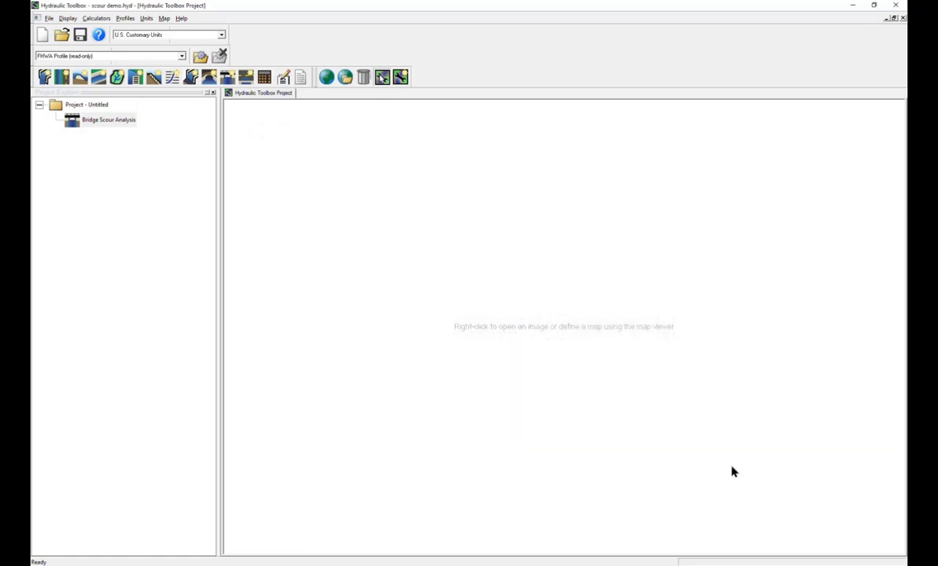
pyautogui.click(855, 6)
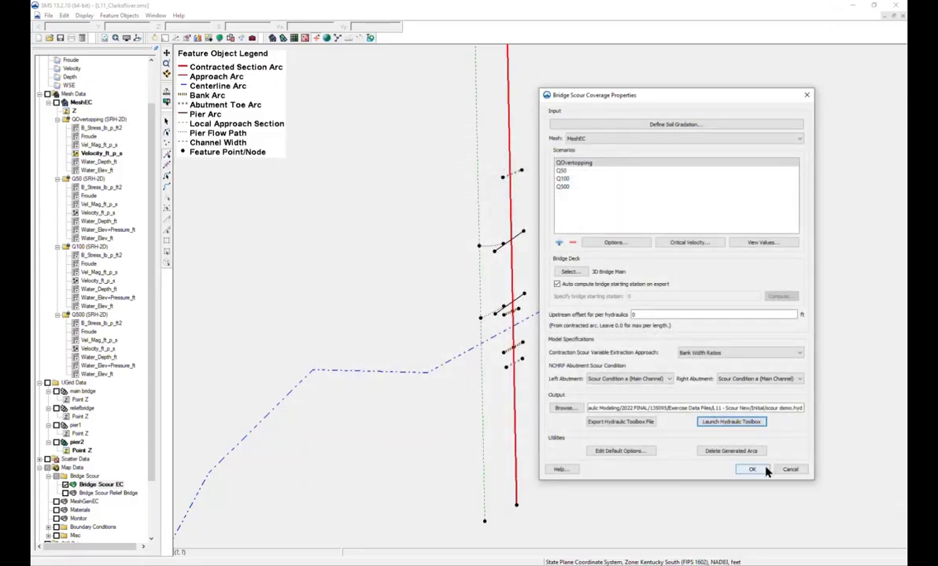
pyautogui.click(755, 469)
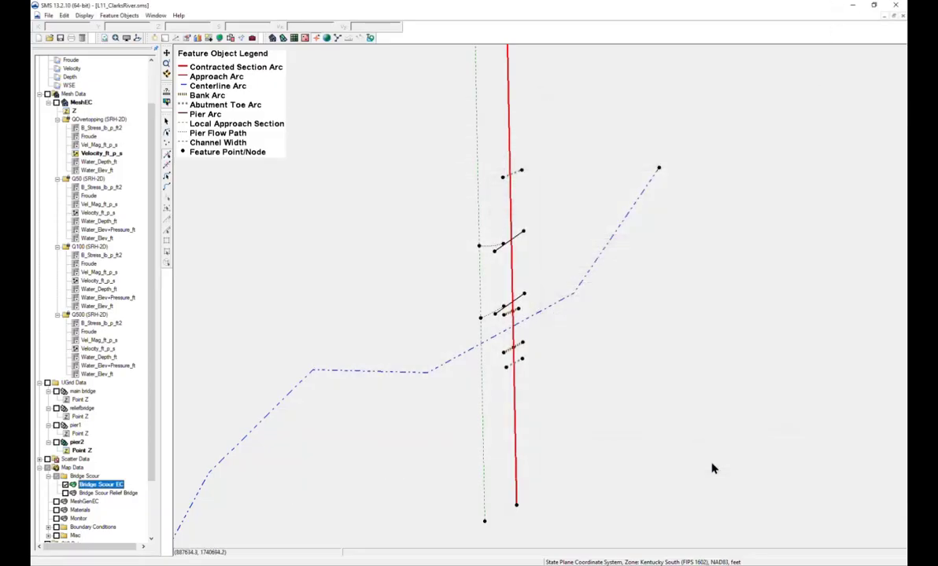
# - Display the Q500 Water_Elev_ft contours on MeshEC and examine them around the bridge with the Bridge Scour EC coverage hidden and shown again
pyautogui.click(55, 103)
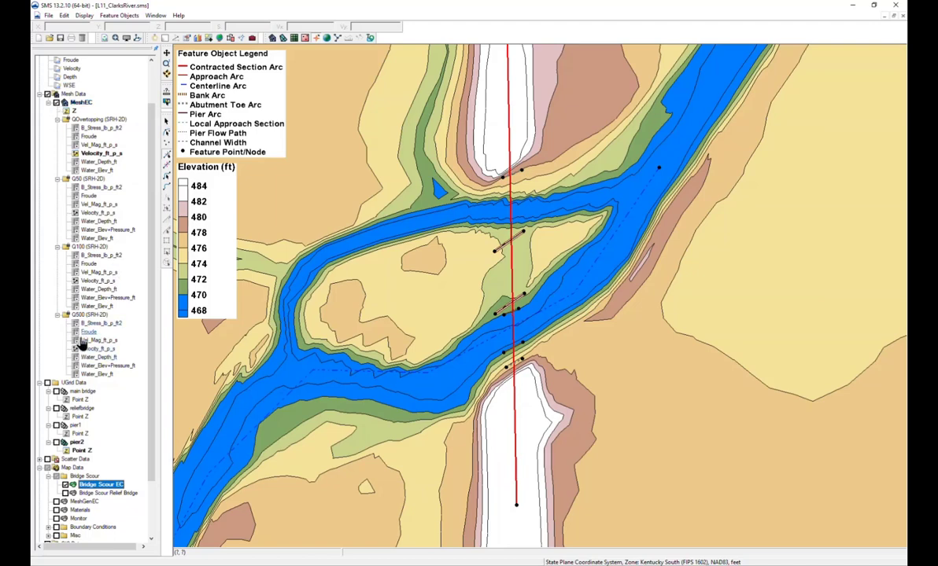
pyautogui.click(94, 375)
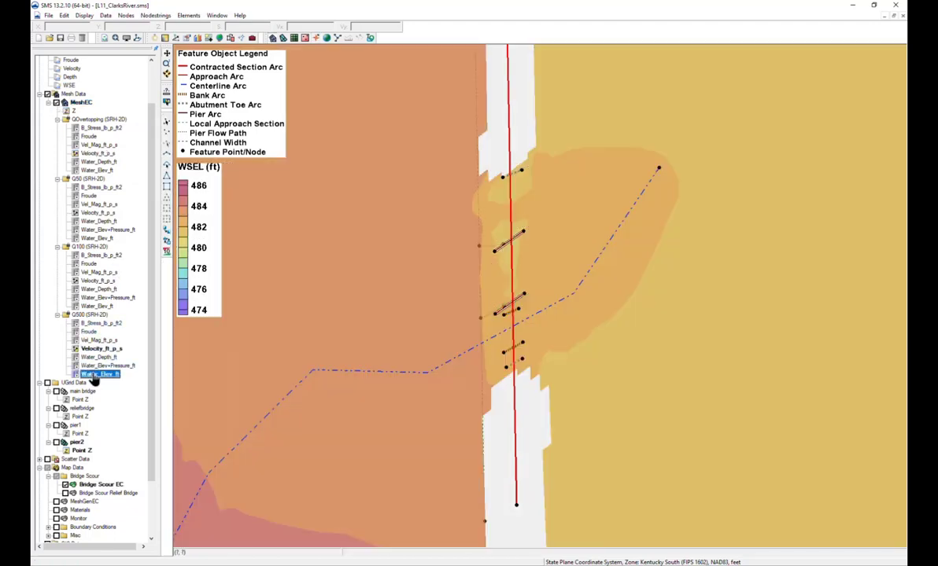
pyautogui.click(65, 484)
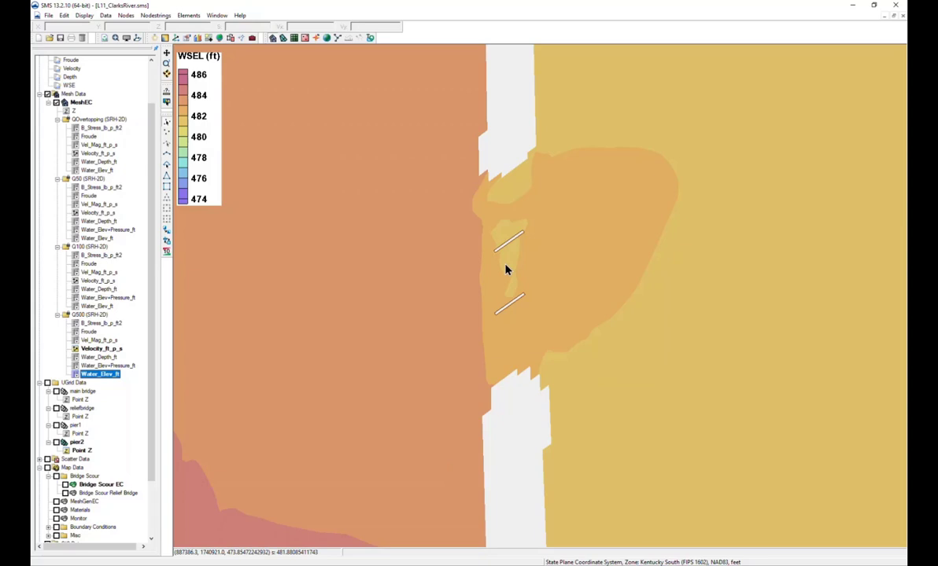
pyautogui.click(65, 485)
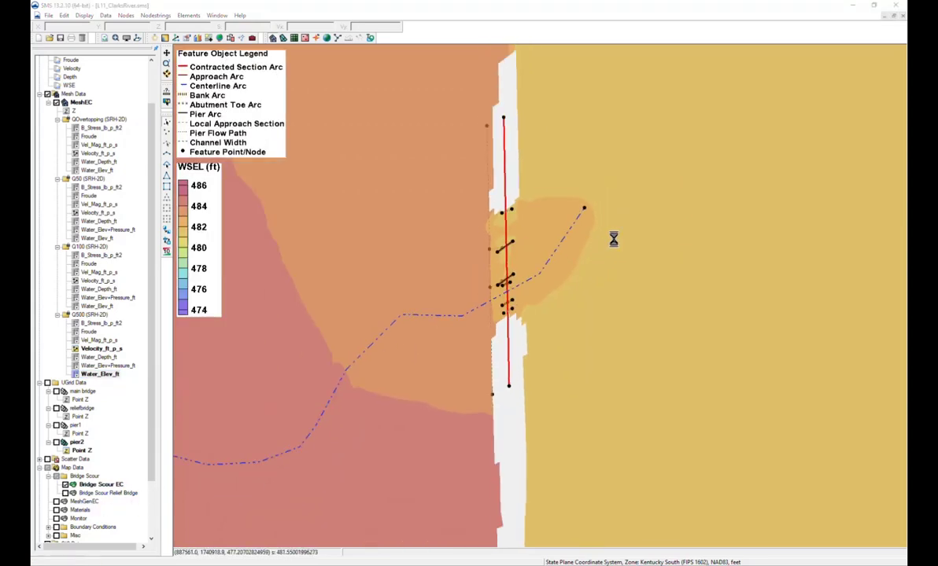
pyautogui.scroll(-3, 613, 240)
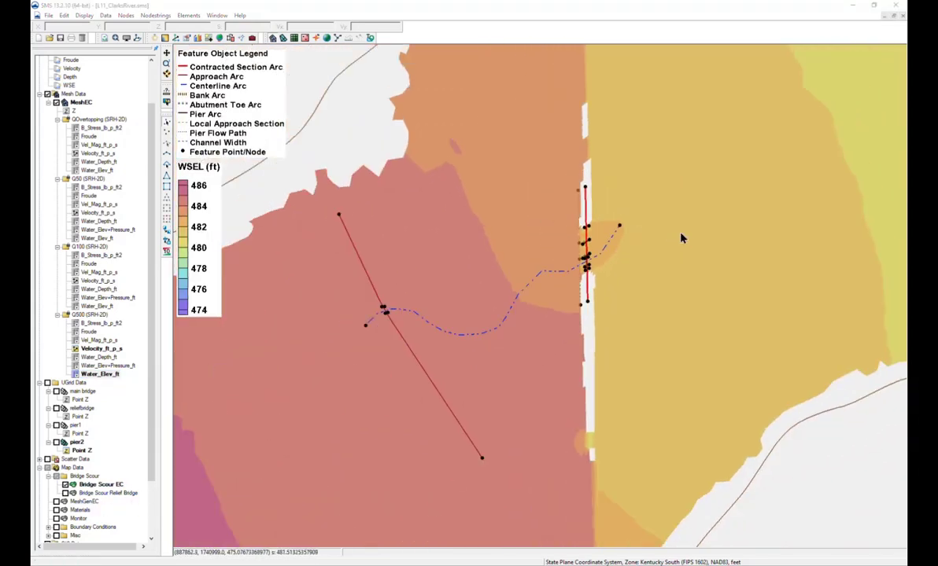